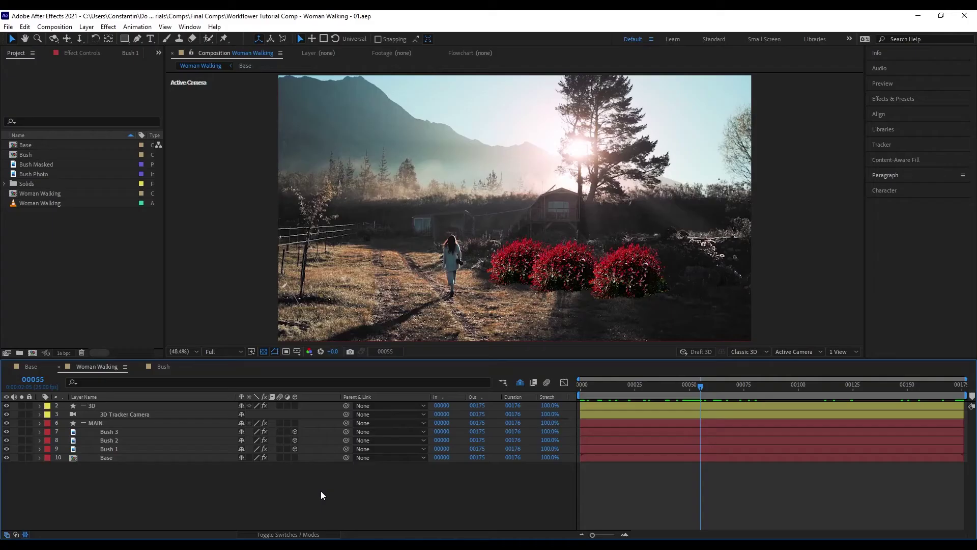
Examine the three bush layers and the 3D Tracker Camera at several points along the timeline
drag(692, 388, 825, 419)
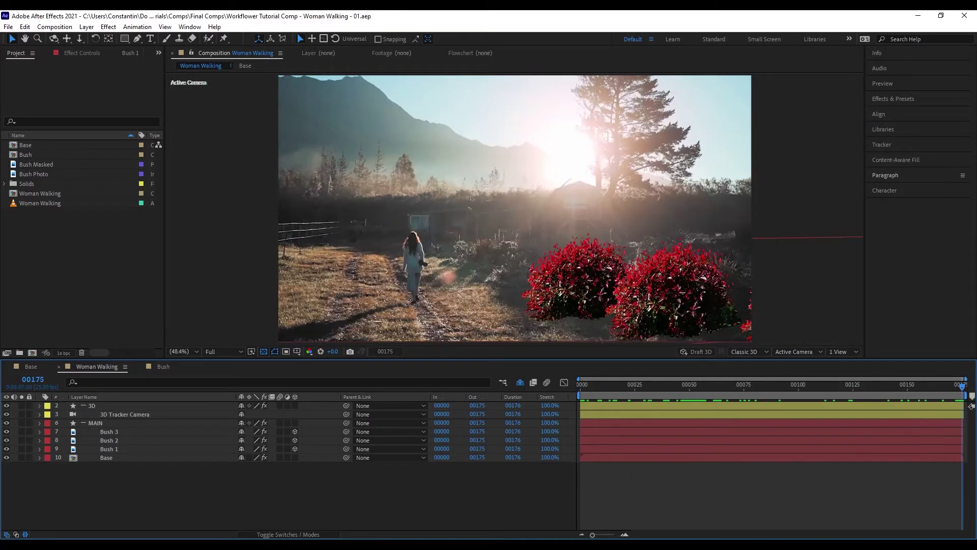
key(Page_Up)
key(Page_Up)
key(Page_Up)
key(Page_Up)
key(Page_Up)
key(Page_Up)
key(Page_Up)
click(139, 447)
click(142, 439)
click(142, 431)
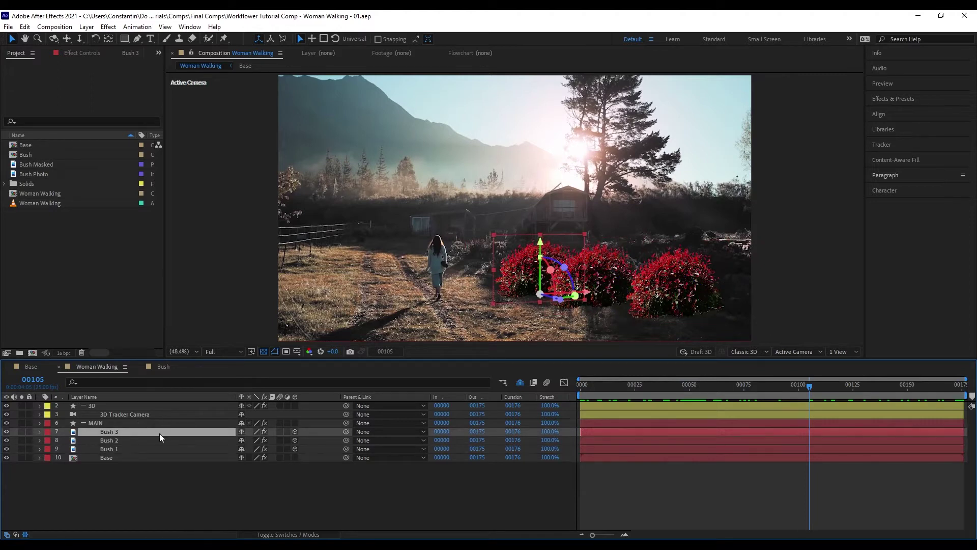
click(157, 440)
click(155, 448)
click(719, 391)
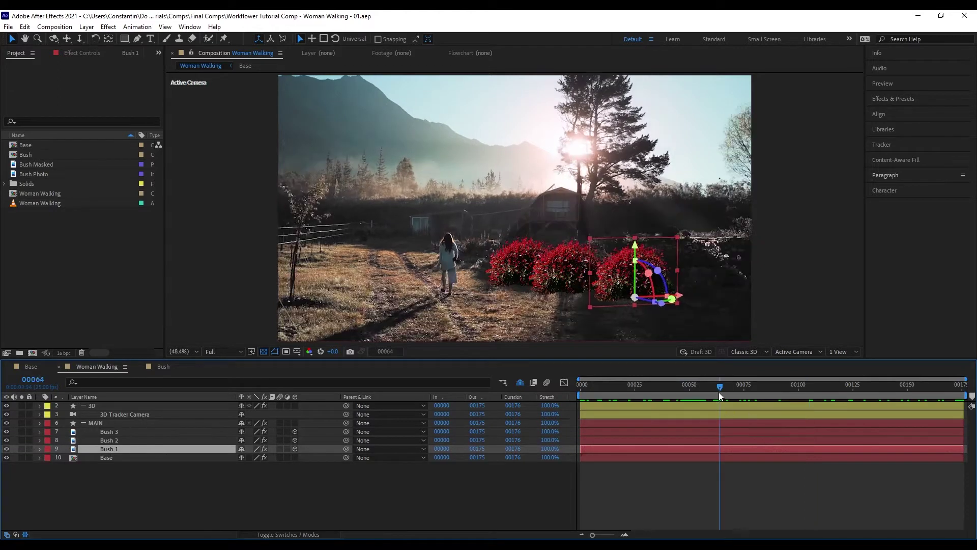
click(141, 415)
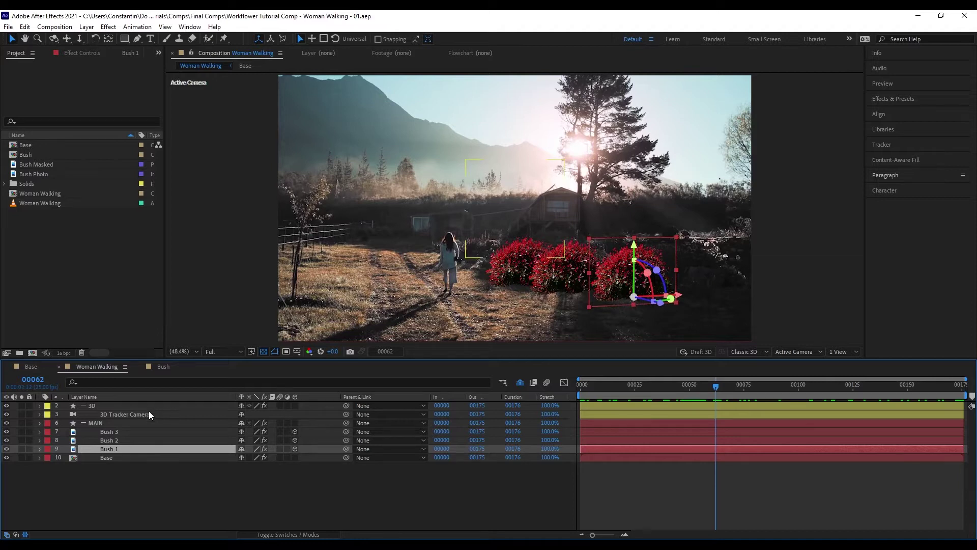
drag(631, 392, 752, 398)
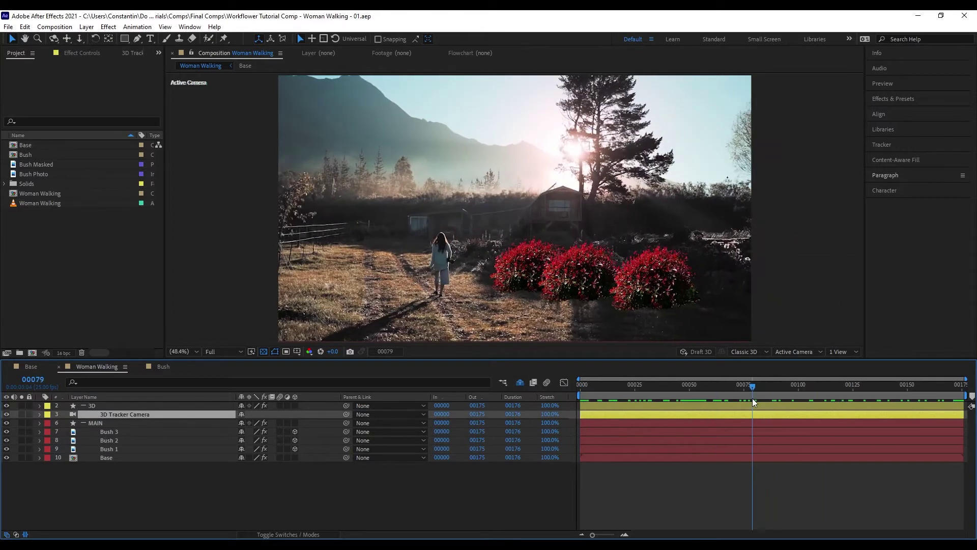
click(148, 447)
click(150, 440)
click(149, 432)
click(154, 448)
Try brightening with a Curves effect on a new adjustment layer above Bush 3, and delete that layer
click(156, 432)
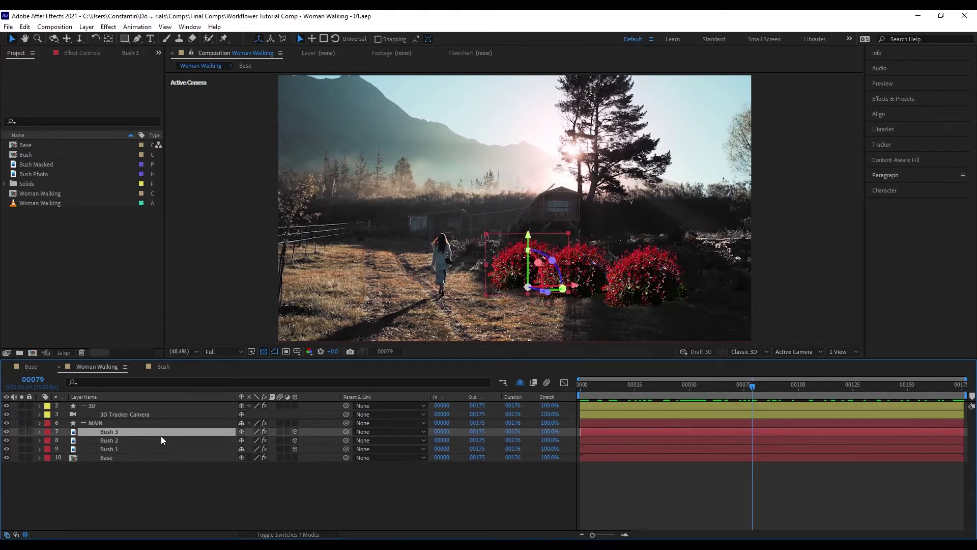
key(ctrl+alt+y)
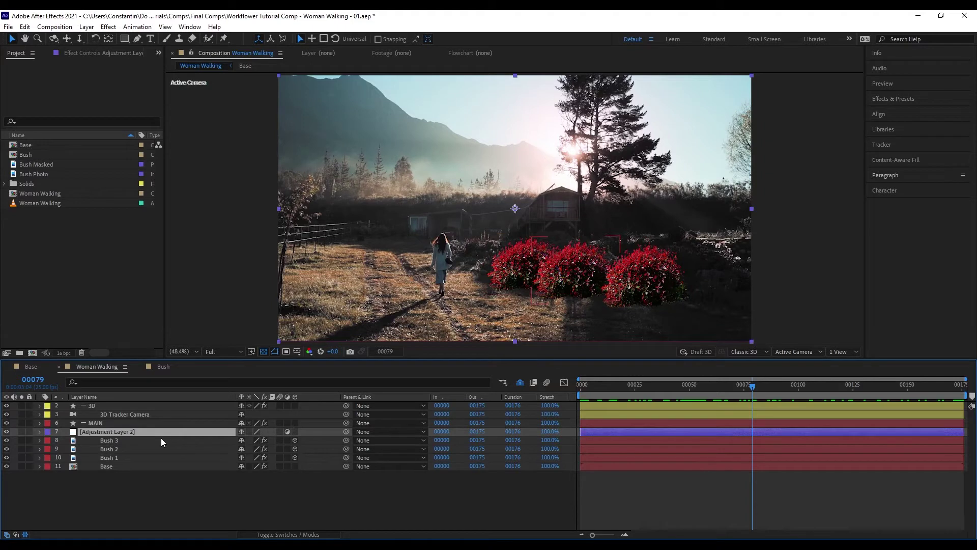
key(ctrl+space)
text(cu)
click(164, 439)
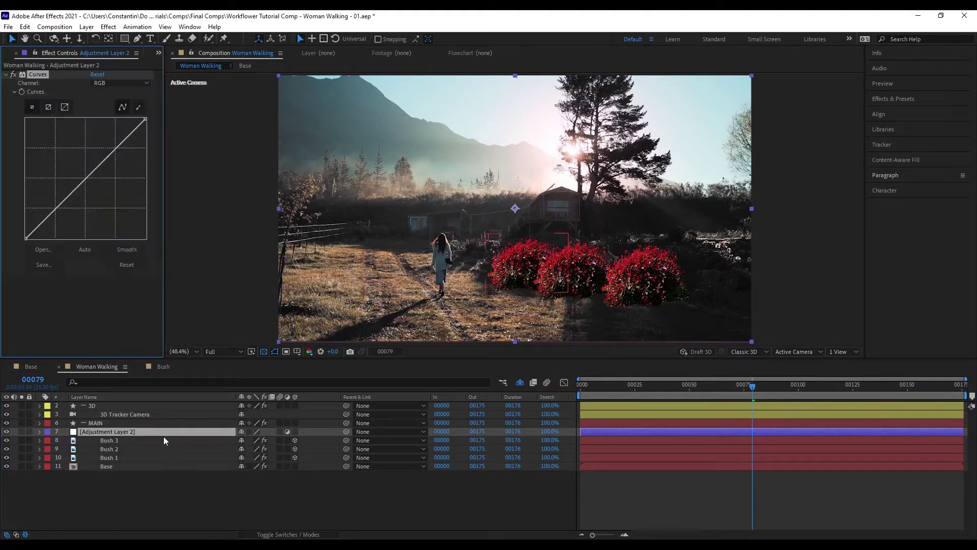
drag(85, 178, 80, 154)
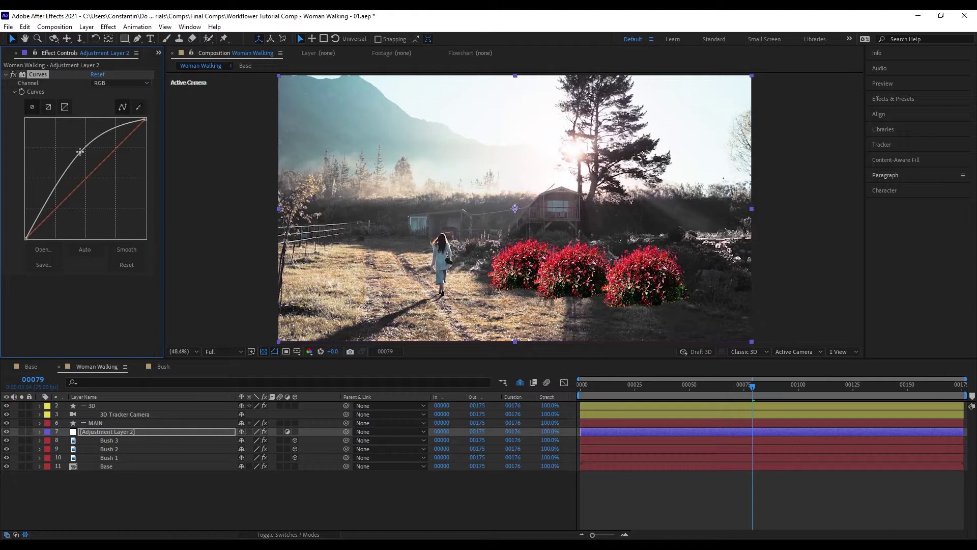
click(136, 432)
key(Delete)
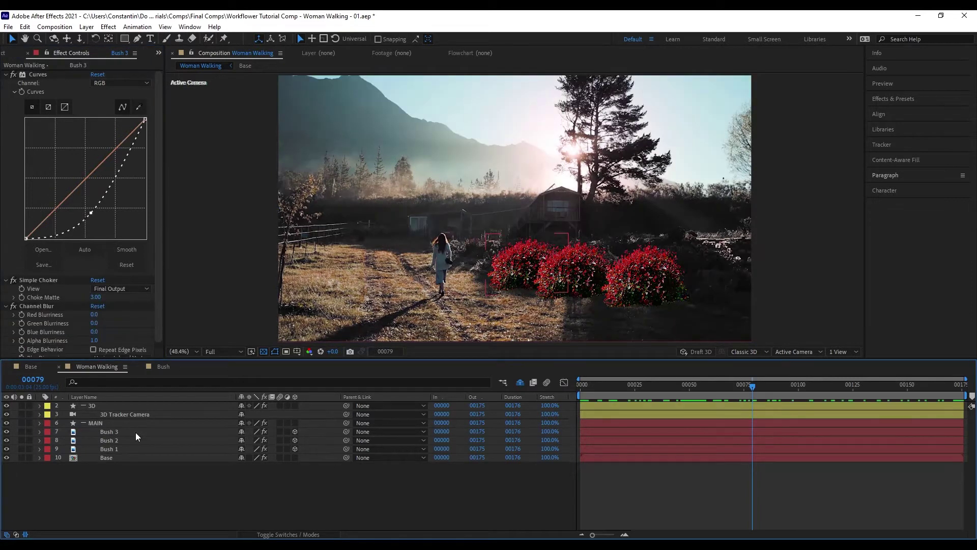
Create a Workflower linked adjustment layer for Bush 1, Bush 2 and Bush 3, and inspect its three link effects
click(183, 449)
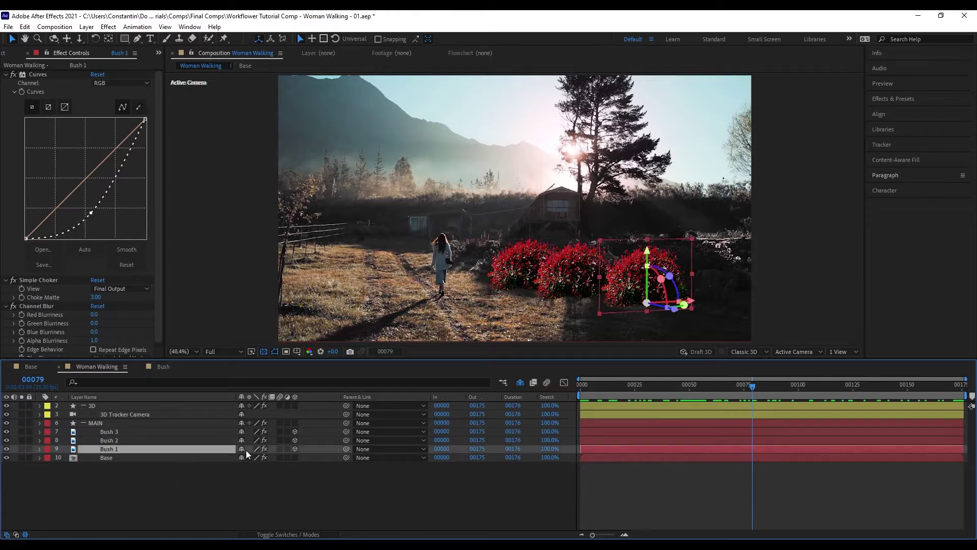
shift+click(181, 432)
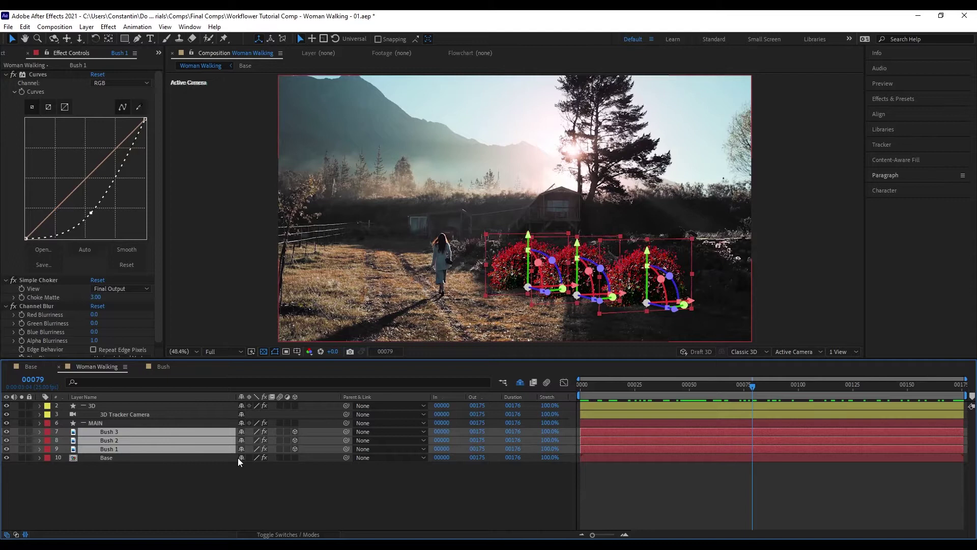
key(ctrl+alt+x)
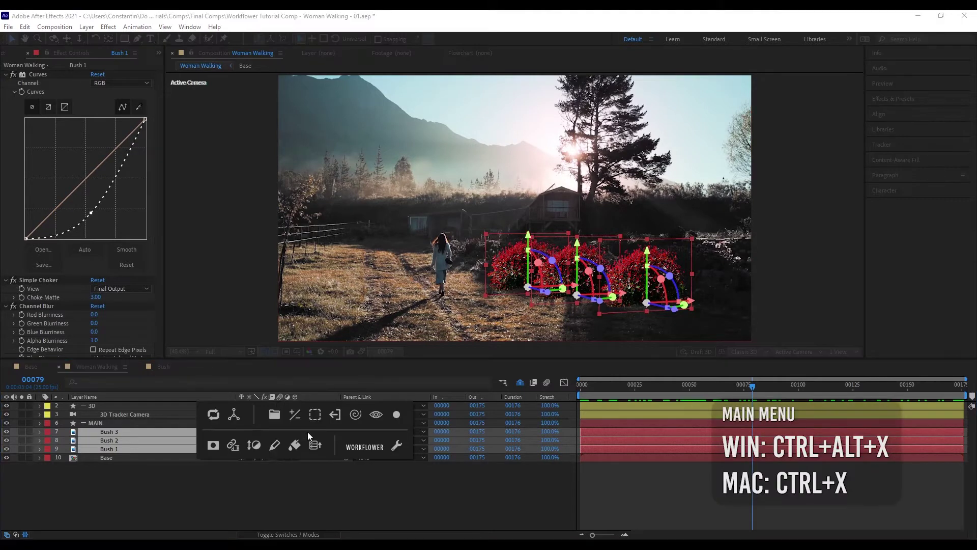
click(259, 451)
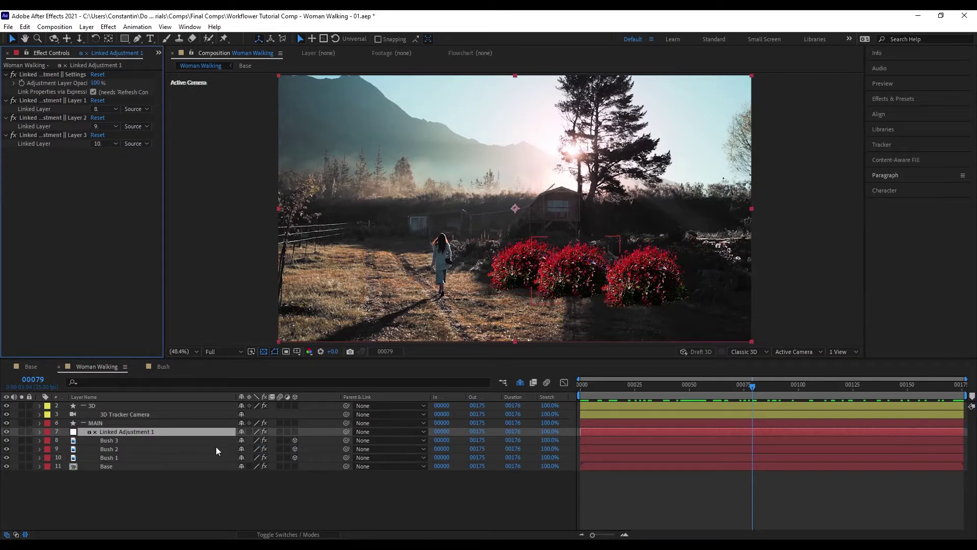
click(174, 433)
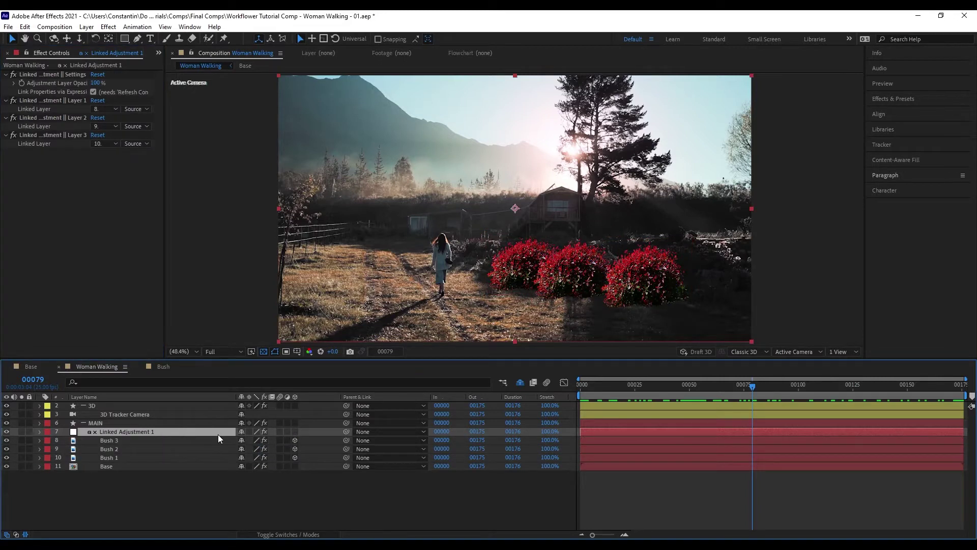
click(50, 101)
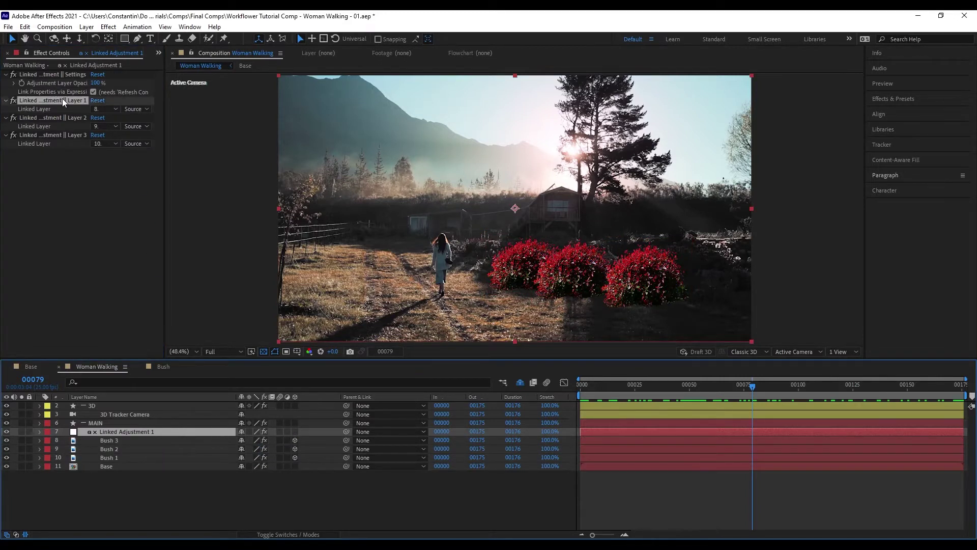
shift+click(64, 135)
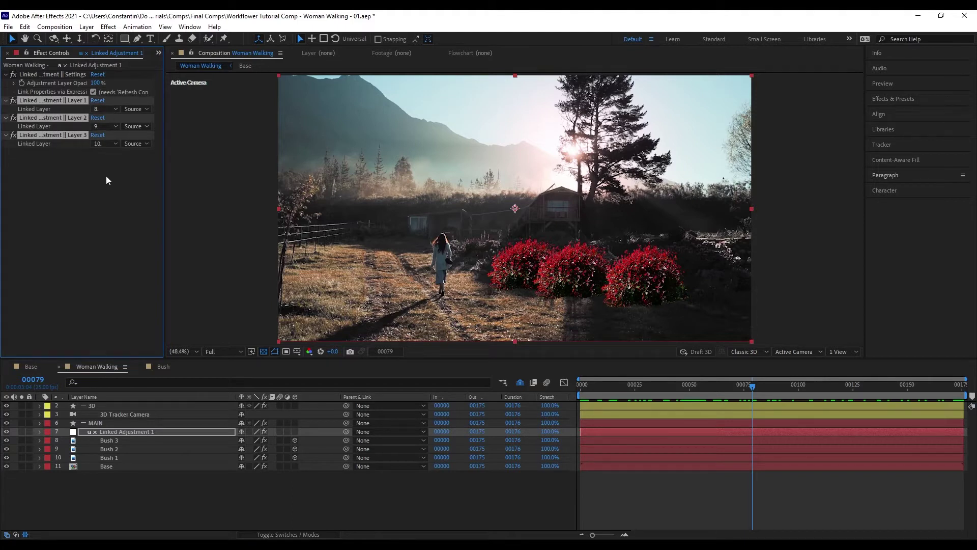
Rename the linked adjustment layer as Bushes
click(216, 431)
key(shift+Return)
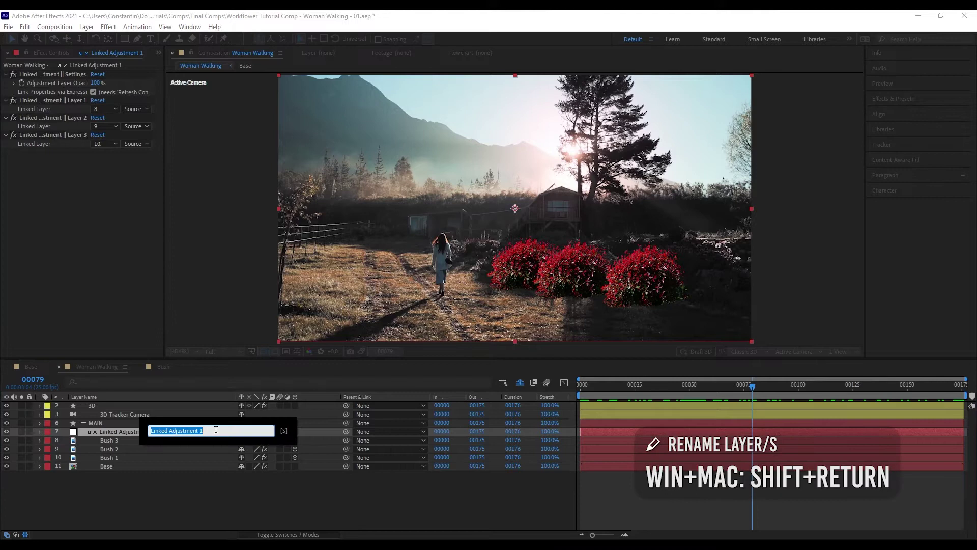
text(Bushes)
key(Return)
Add a Curves effect to the Bushes layer
key(ctrl+space)
text(cur)
key(Return)
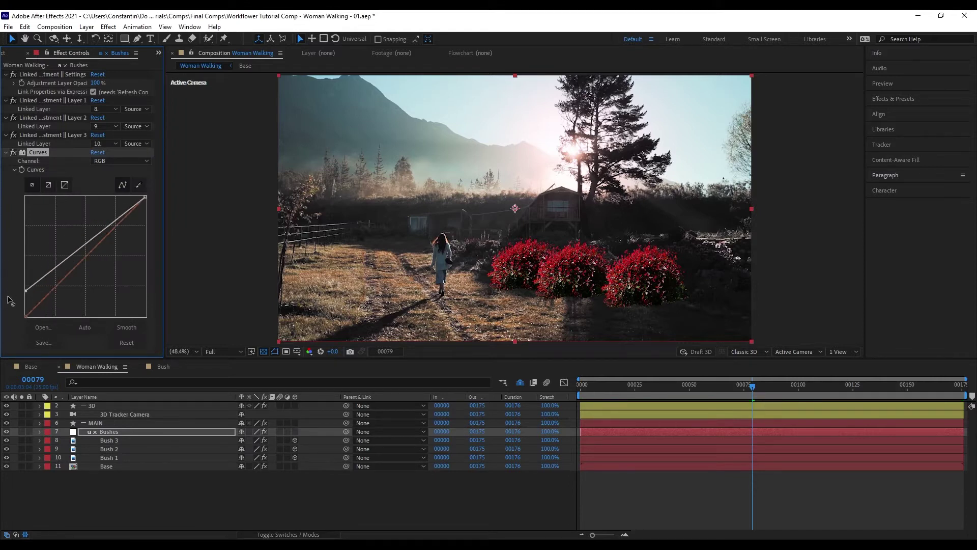
Refresh the linked connections, and brighten the bushes by slightly raising the RGB curve's black point and upper midtones
key(ctrl+alt+q)
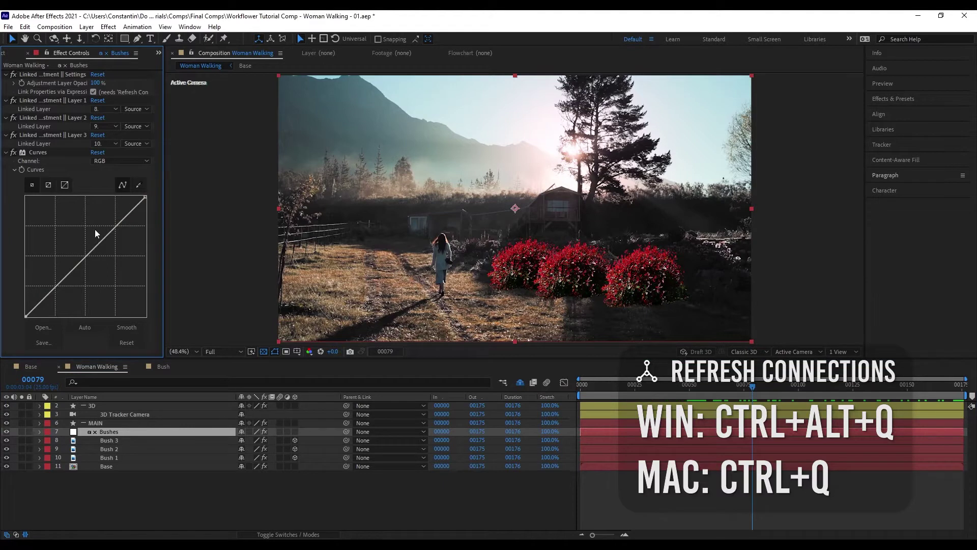
drag(24, 315, 20, 310)
drag(104, 236, 100, 224)
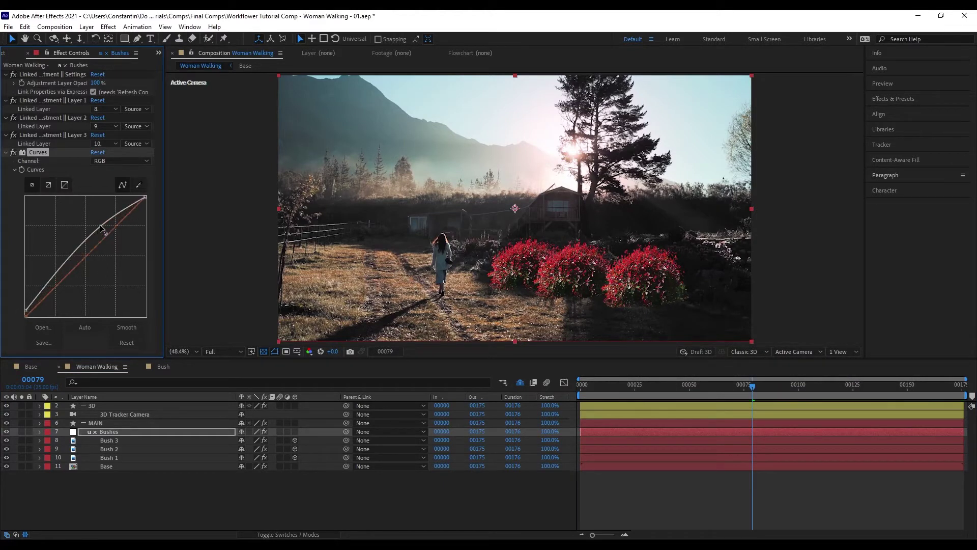
Inspect the linked Curves effect on the Bush 3 and Bush 2 layers
click(114, 441)
drag(161, 157, 163, 273)
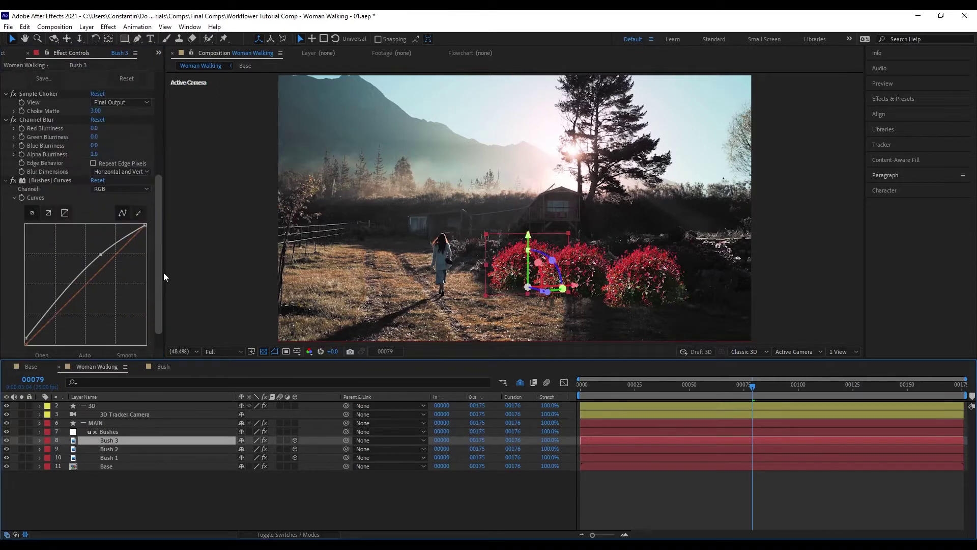
click(51, 158)
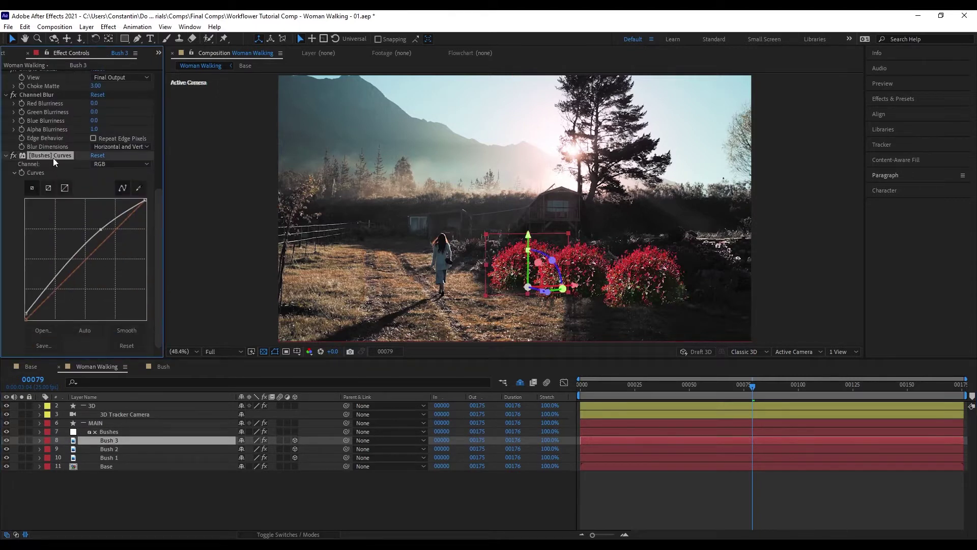
click(130, 448)
drag(159, 177, 143, 331)
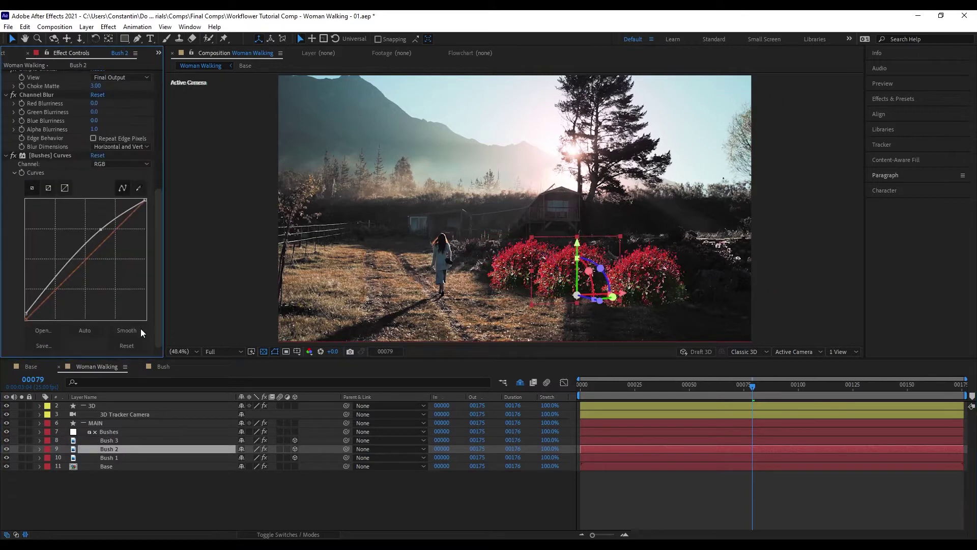
click(48, 156)
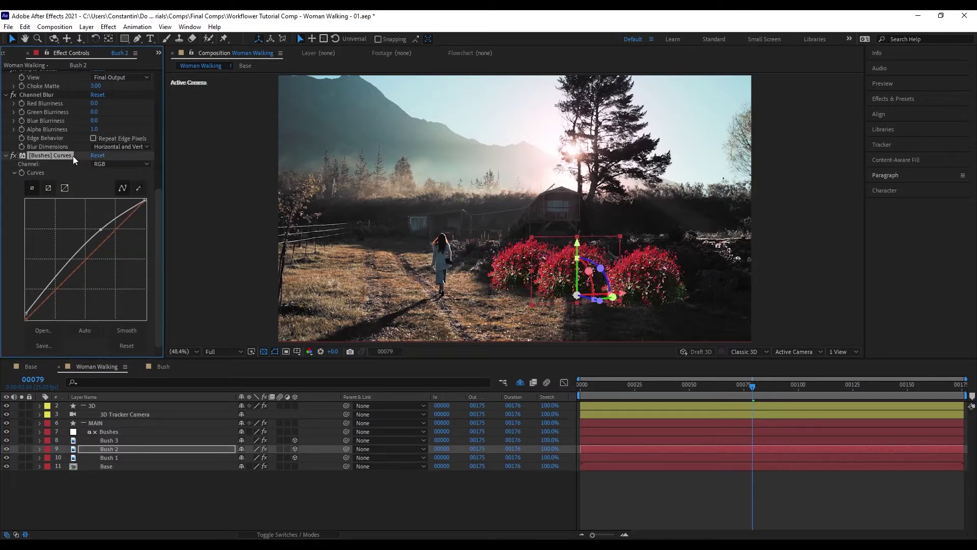
Raise the upper midtones of the Bushes layer's RGB curve slightly further, and collapse the Curves effect
click(146, 433)
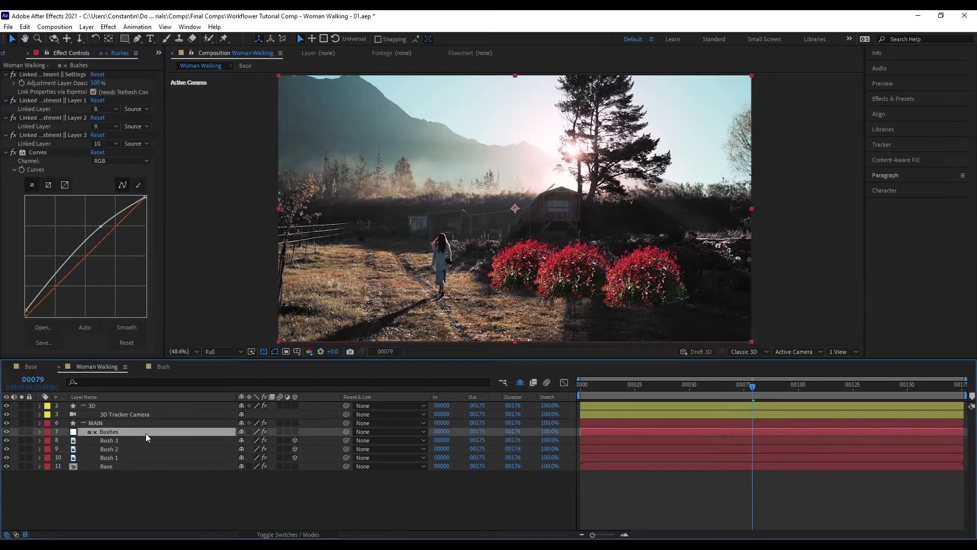
mouse_move(105, 231)
mouse_down()
mouse_move(96, 216)
mouse_move(105, 222)
mouse_up()
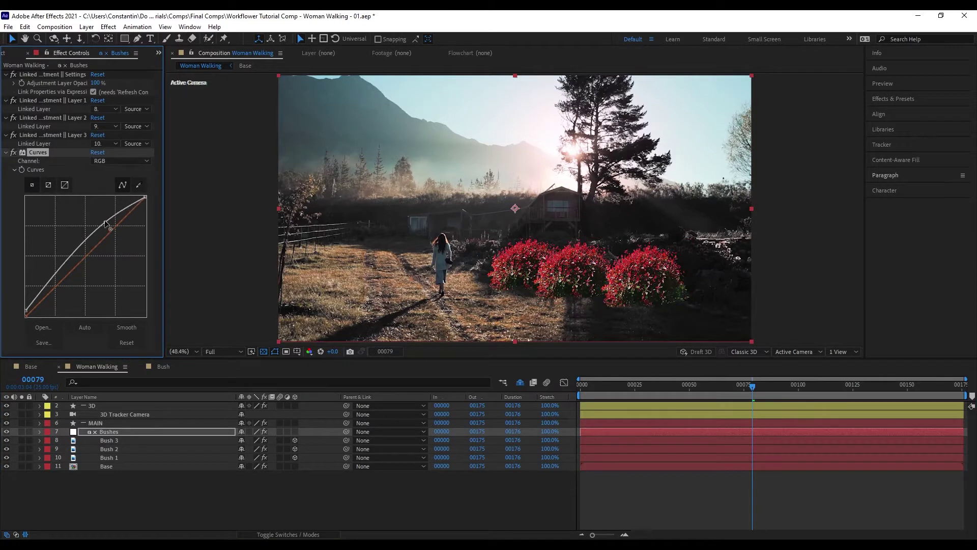
click(6, 152)
Add a Hue/Saturation effect to the Bushes layer with Master Saturation at -35, and refresh the linked connections
click(74, 277)
key(ctrl+space)
text(hue)
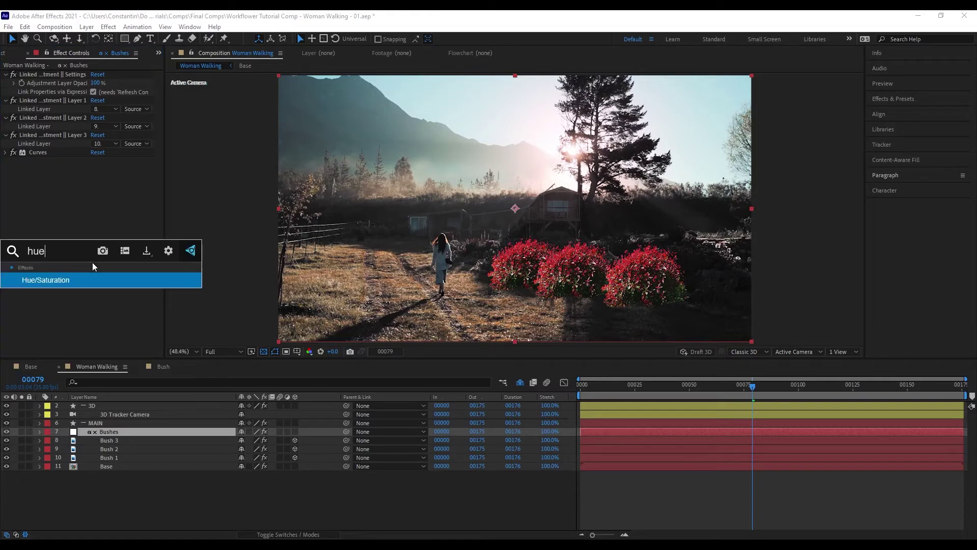
key(Return)
mouse_move(87, 254)
mouse_down()
mouse_move(57, 257)
mouse_move(81, 258)
mouse_up()
key(ctrl+alt+q)
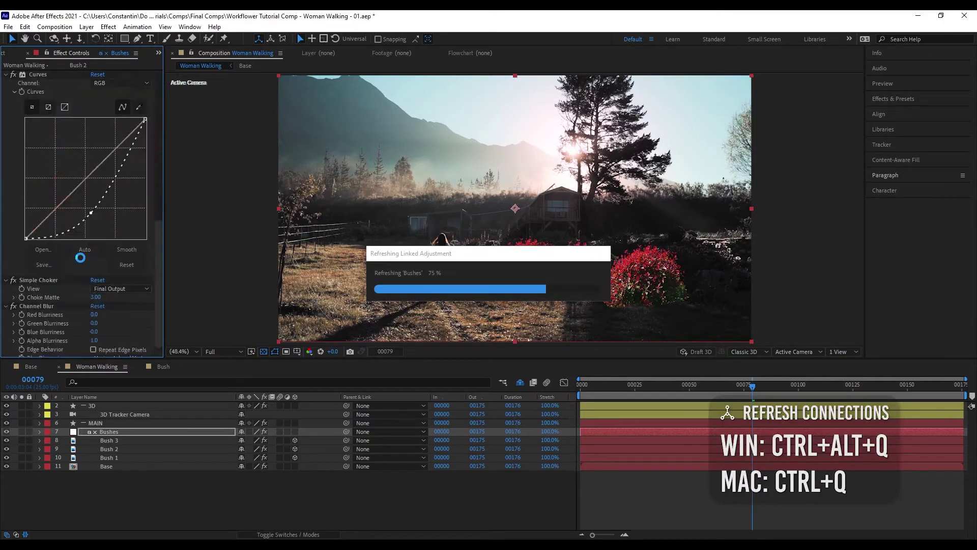
drag(80, 254, 63, 252)
Compare the bushes with Hue/Saturation, Curves and the whole Bushes layer switched off and on
click(13, 160)
click(13, 160)
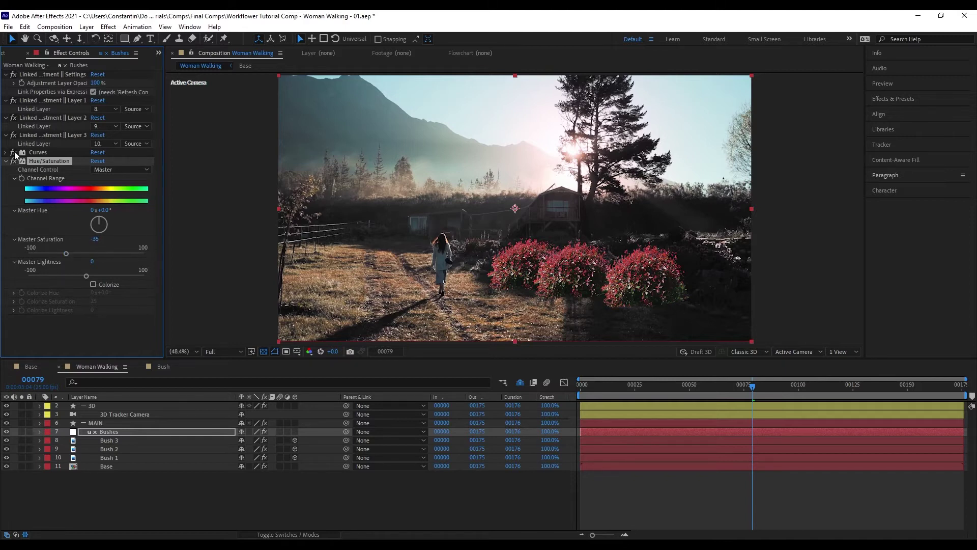
click(14, 152)
click(14, 153)
click(14, 153)
click(14, 152)
click(7, 432)
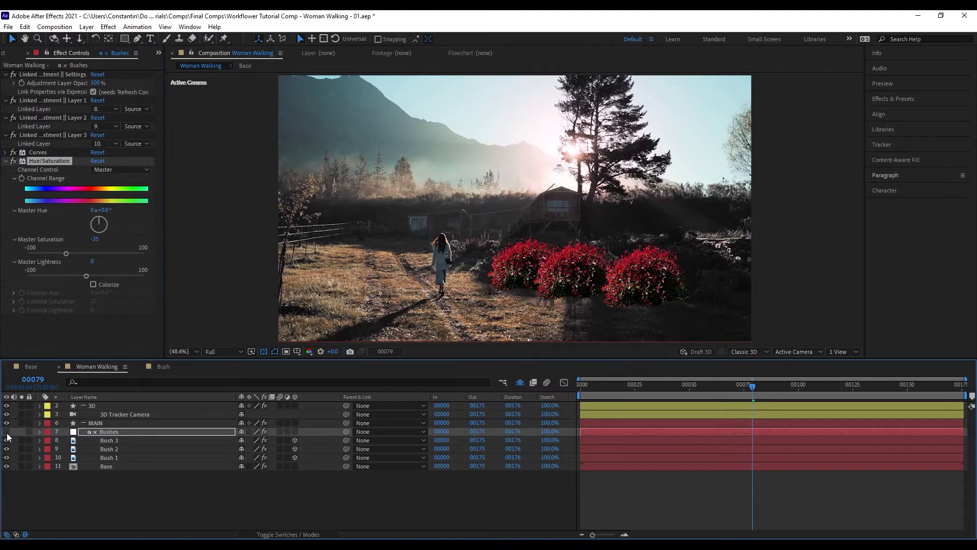
click(7, 431)
Try placing Hue/Saturation above Curves on the Bushes layer with refreshed connections, and undo the reordering
mouse_move(38, 163)
mouse_down()
mouse_move(47, 151)
mouse_move(38, 153)
mouse_up()
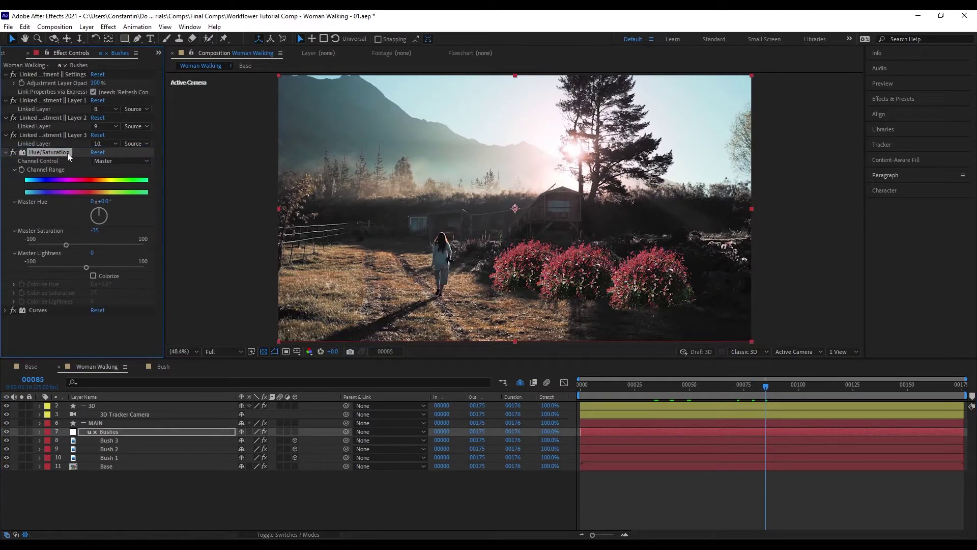
key(ctrl+alt+q)
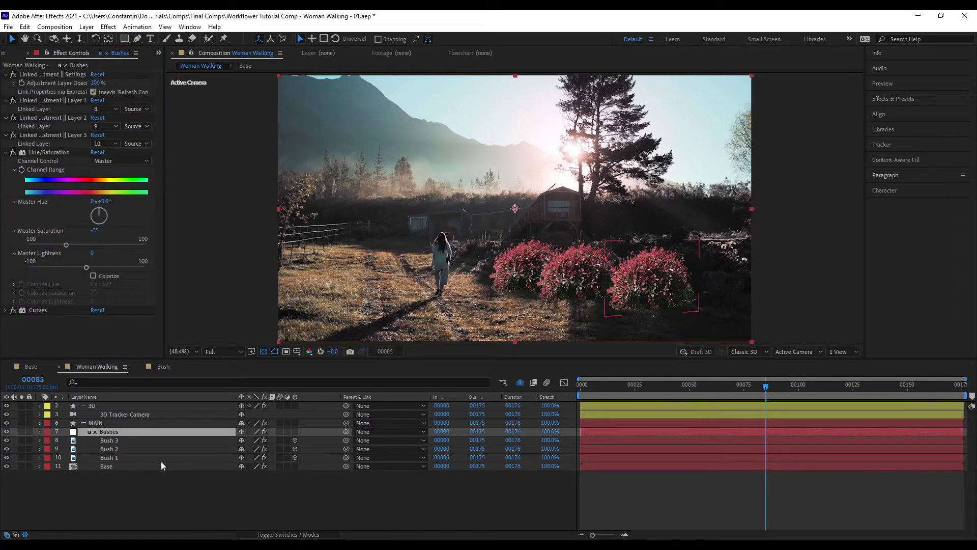
key(ctrl+z)
Try an Adjustment Layer Opacity of 25% on the Bushes layer, and restore it to 100%
click(94, 84)
text(25)
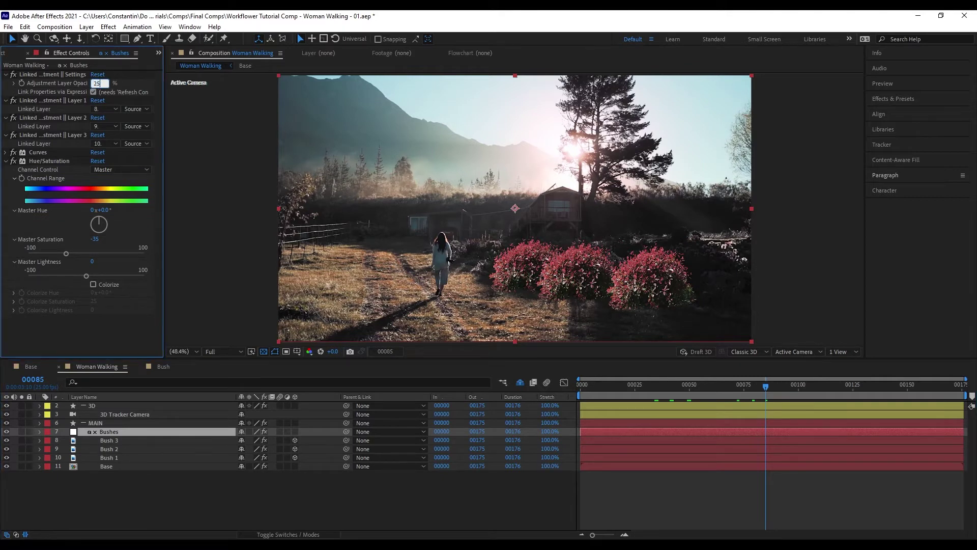
key(Return)
drag(96, 83, 145, 80)
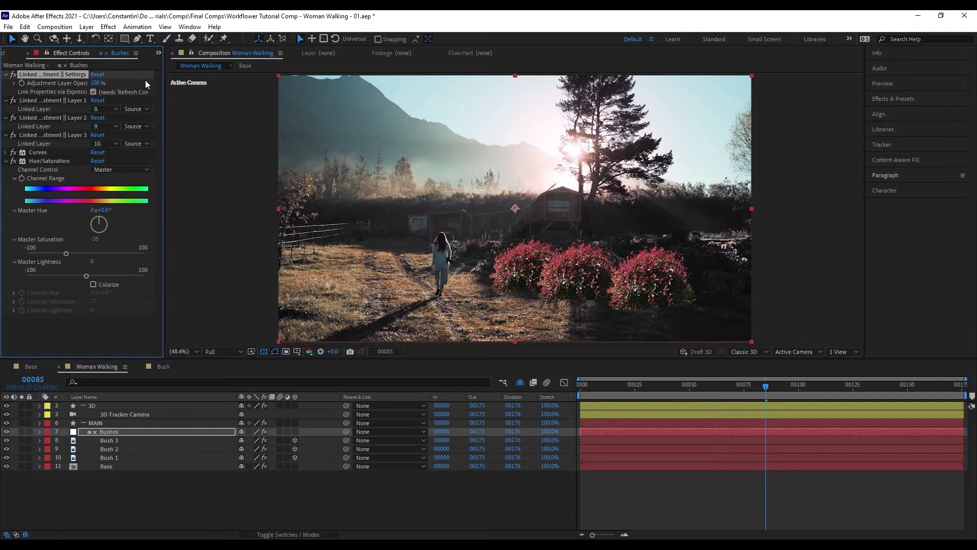
Inspect the Opacity property and its linked adjustment expression on the Bushes layer, and collapse the layer again
click(212, 432)
key(t)
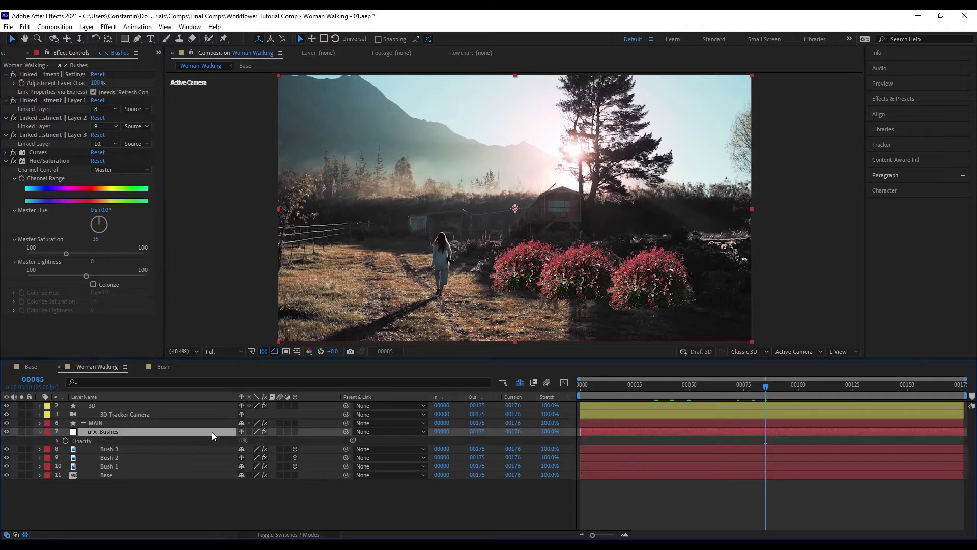
click(57, 441)
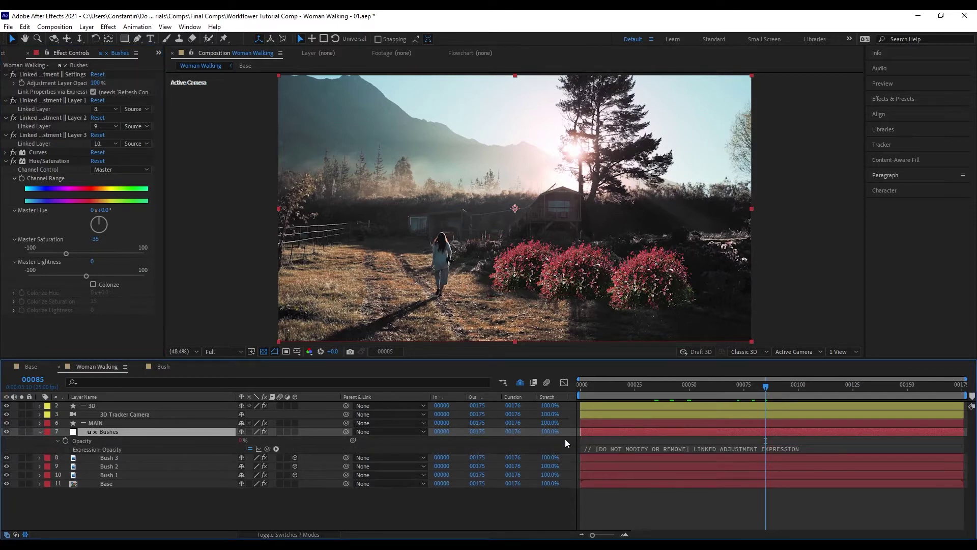
click(41, 431)
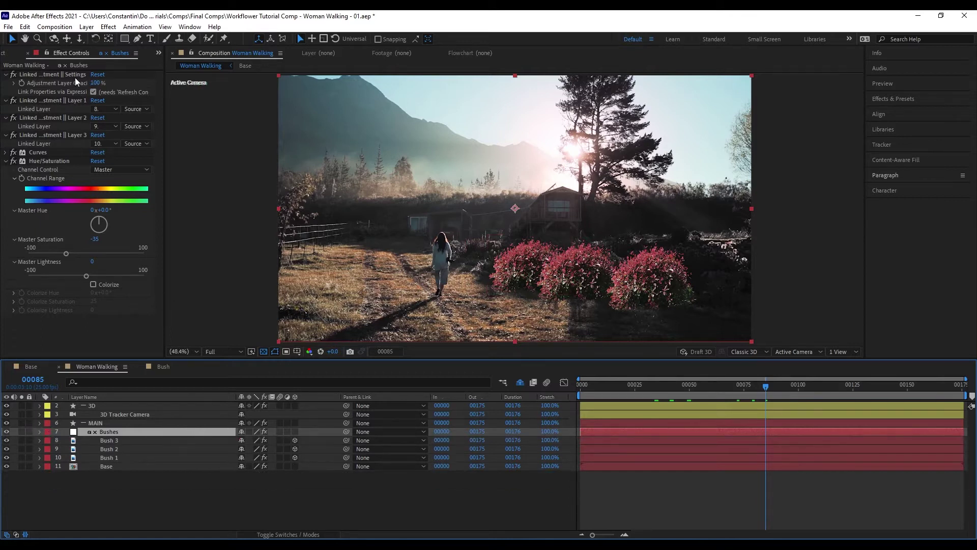
Reveal the Bushes layer's Adjustment Layer Opacity in the timeline and try it at 25%
click(128, 204)
click(210, 432)
key(alt+F1)
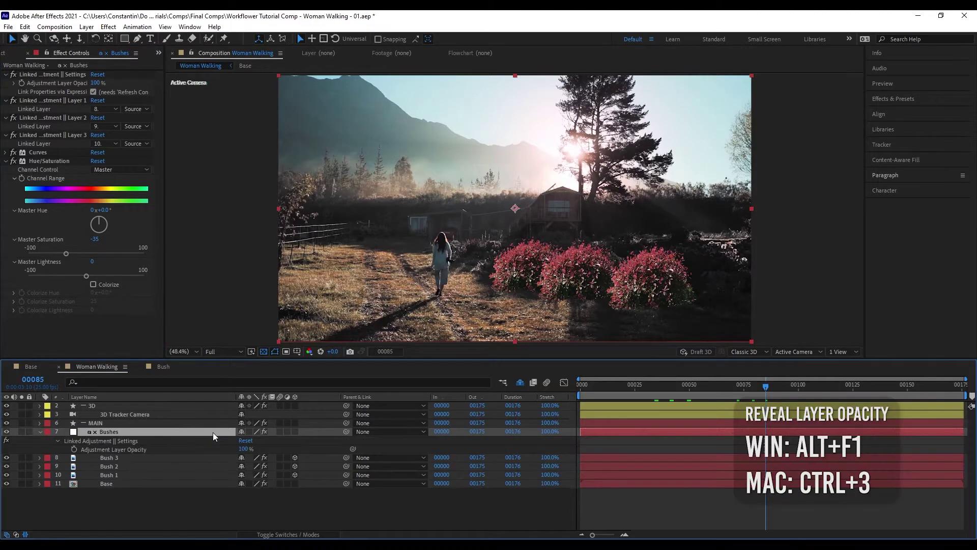
click(243, 448)
text(25)
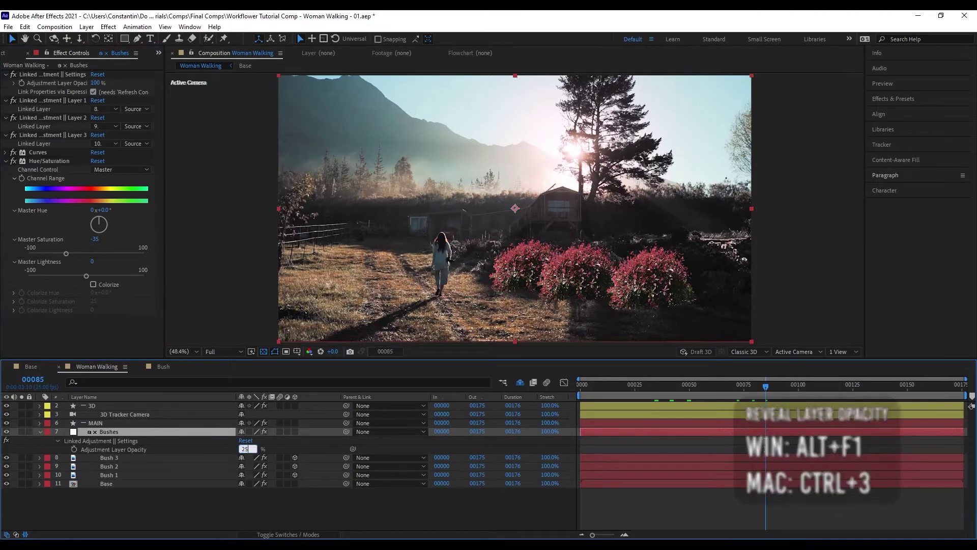
key(Return)
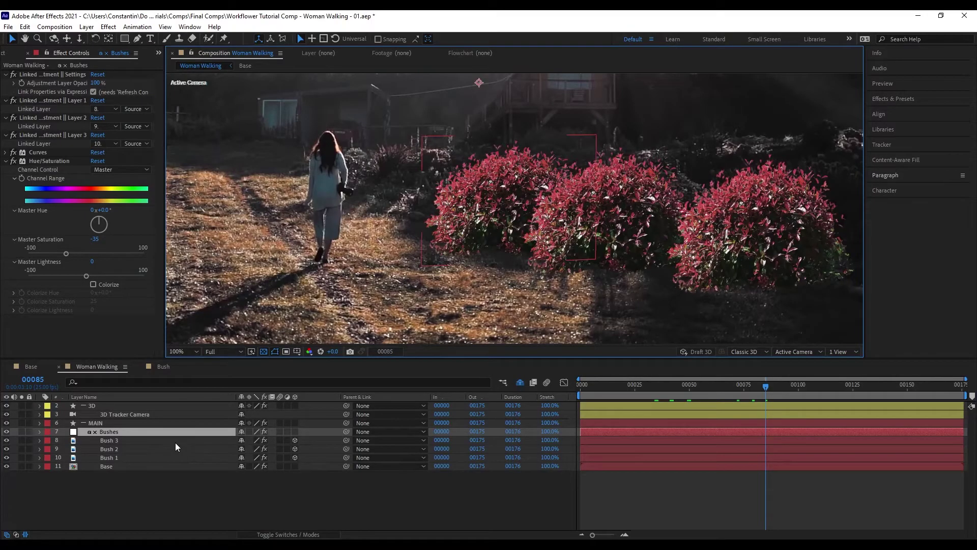
Duplicate the Bush 3 layer, refresh the layout, and compare the original's effects with those of the copy
click(175, 442)
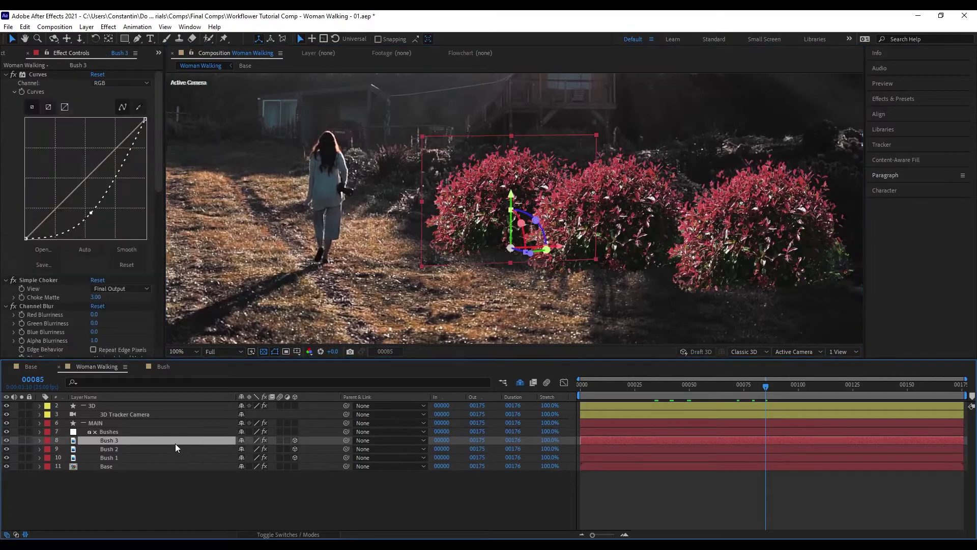
key(ctrl+d)
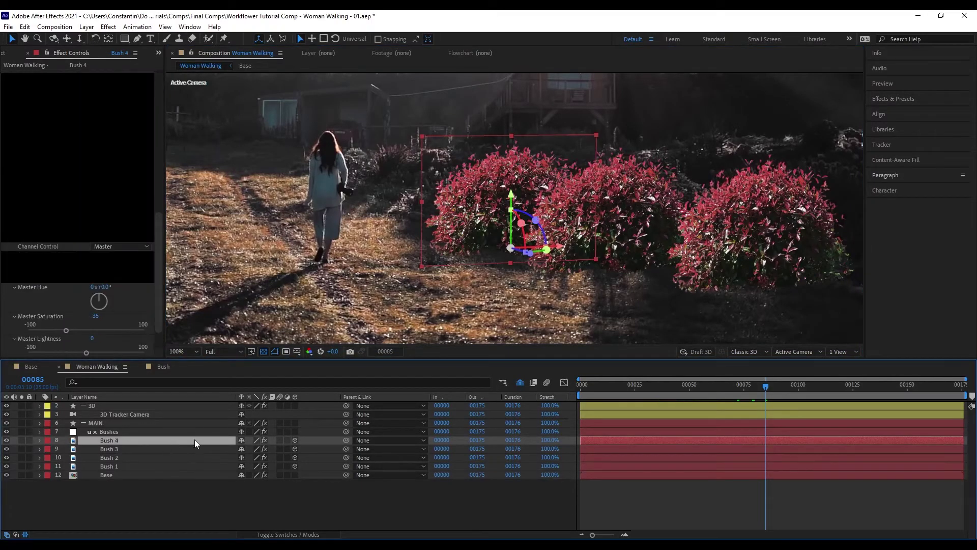
key(shift+z)
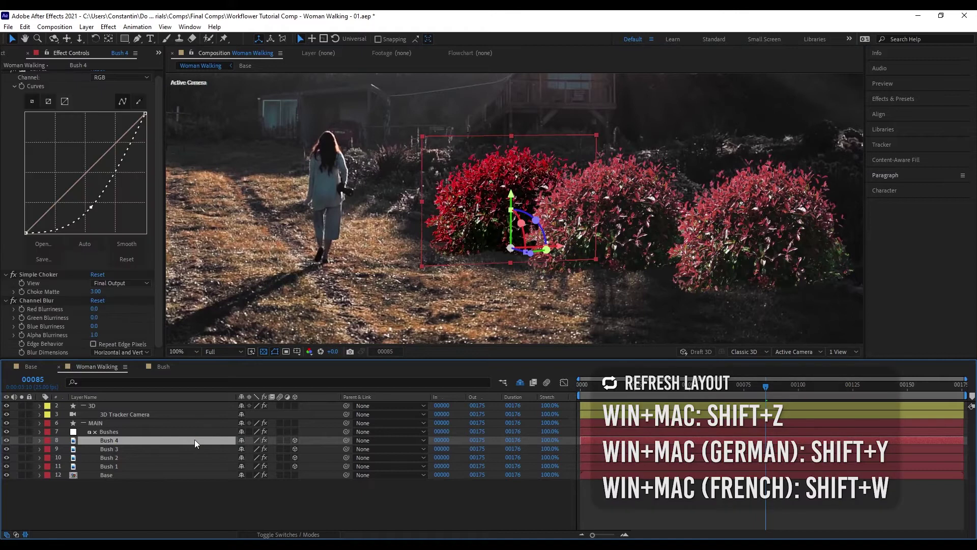
click(127, 449)
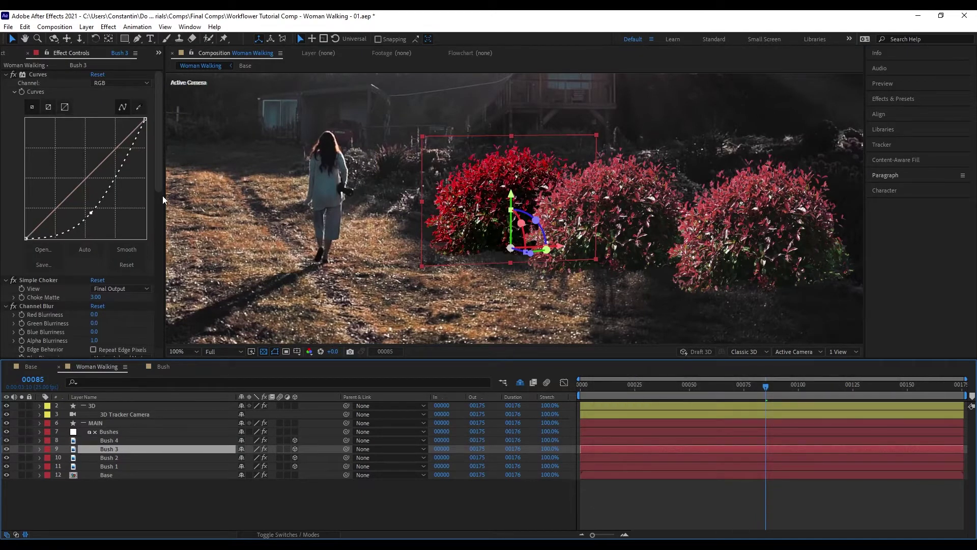
click(137, 441)
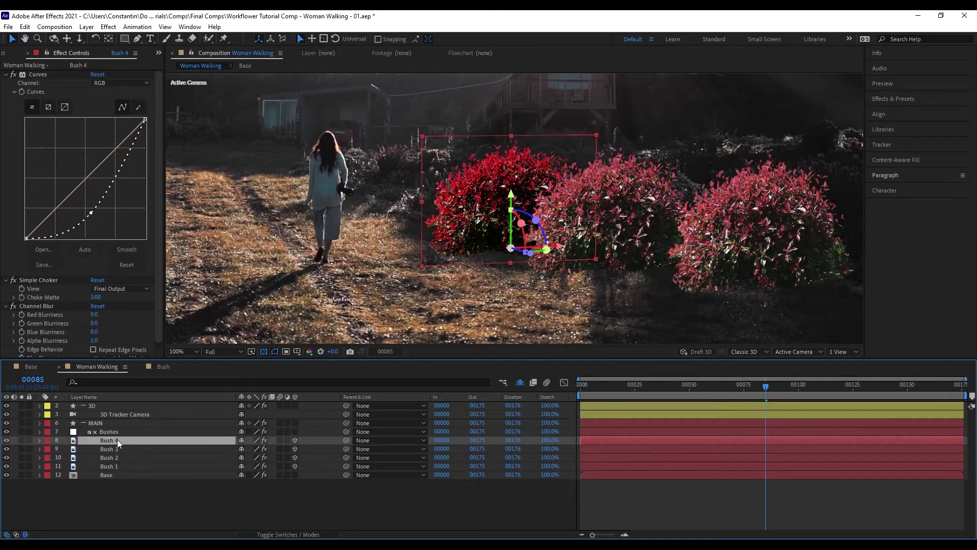
Move the Bush 4 layer to the far grass beside the path, in front of the small shed, and go to frame 00074
key(comma)
drag(530, 214, 338, 174)
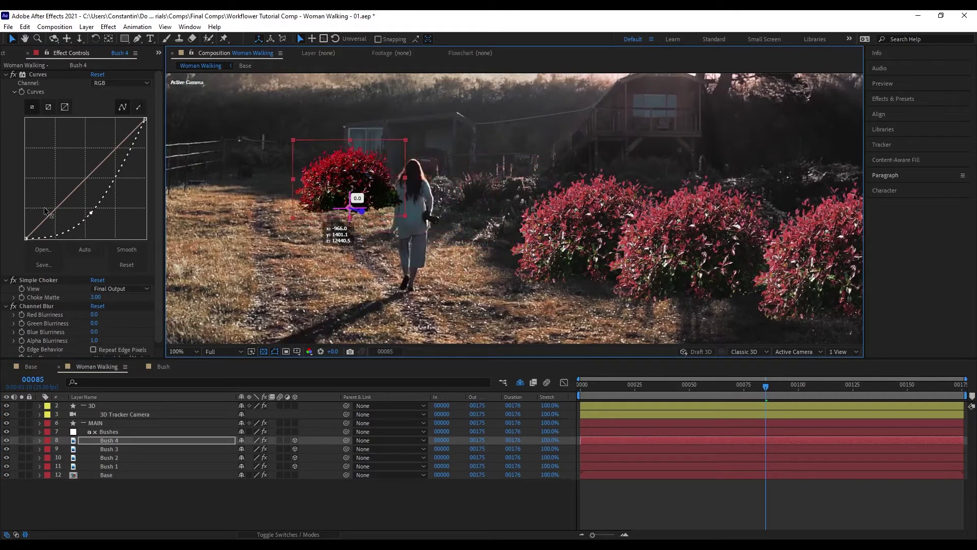
key(comma)
mouse_move(737, 393)
mouse_down()
mouse_move(897, 393)
mouse_move(667, 397)
mouse_move(741, 405)
mouse_up()
key(period)
key(period)
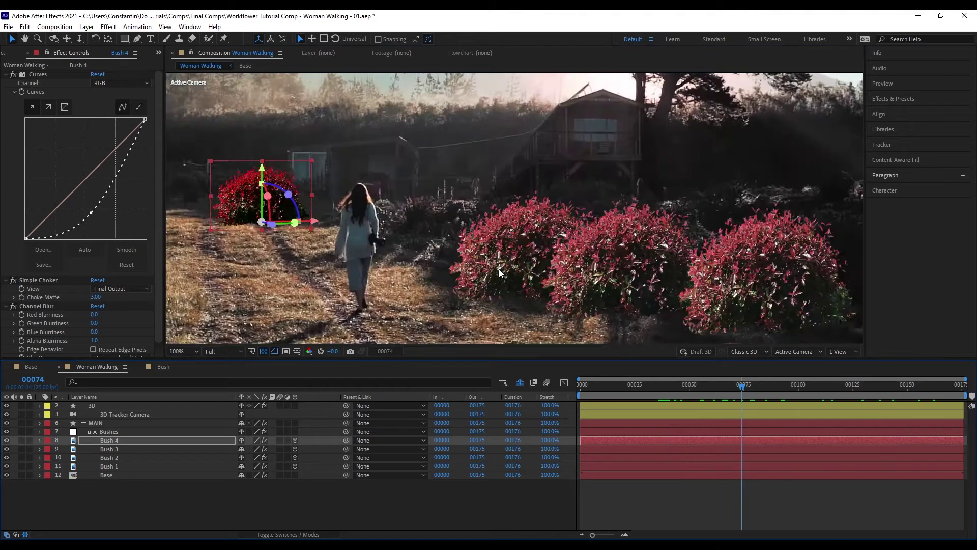
drag(480, 255, 600, 283)
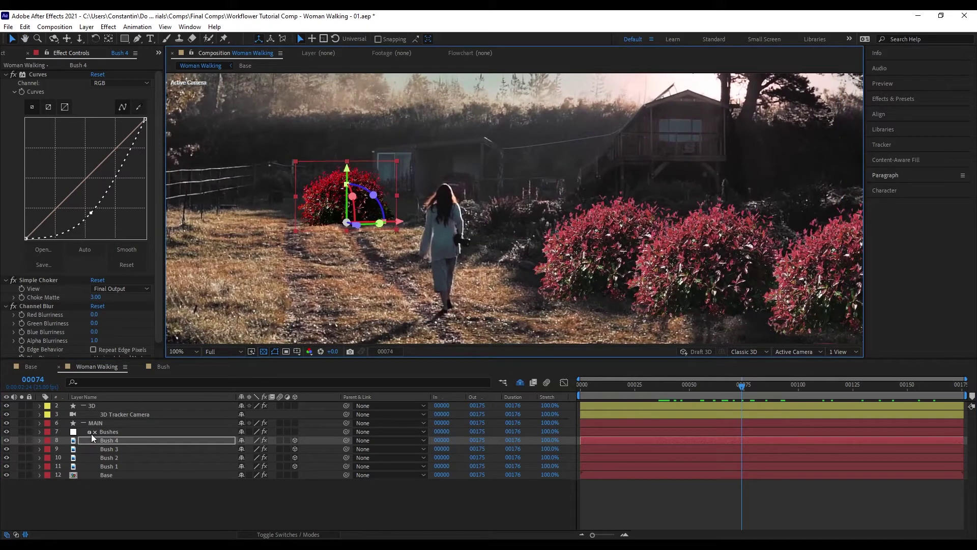
Add the Bush 4 layer to the Bushes linked adjustment layer
click(128, 433)
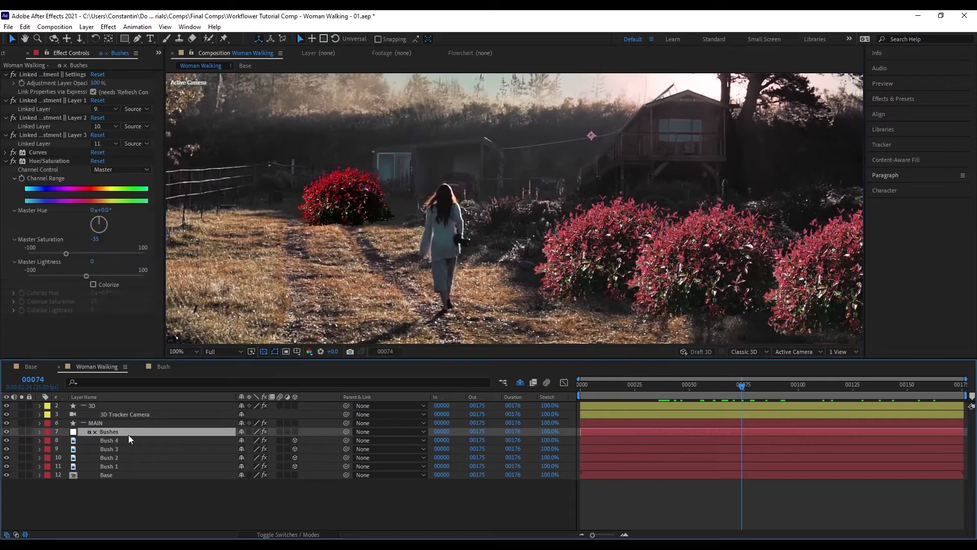
click(157, 439)
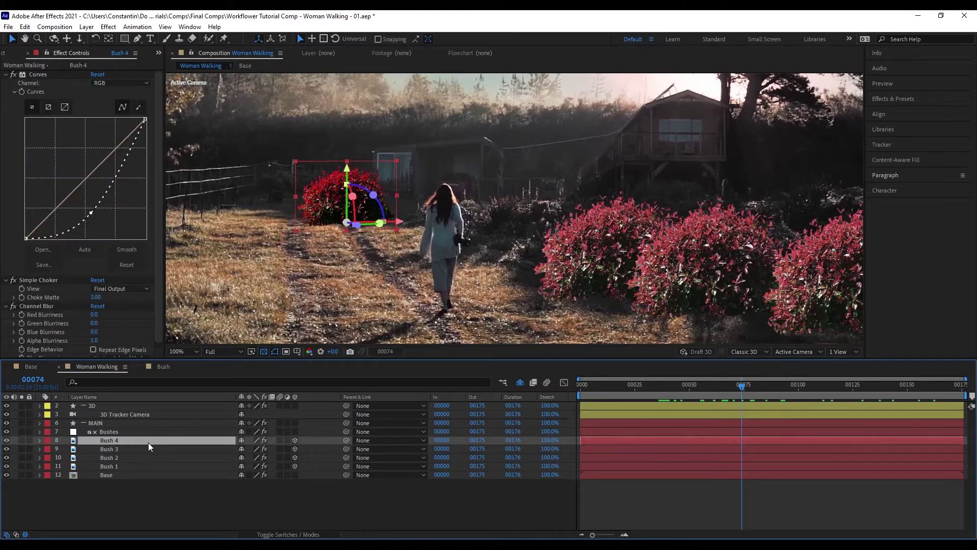
ctrl+click(170, 433)
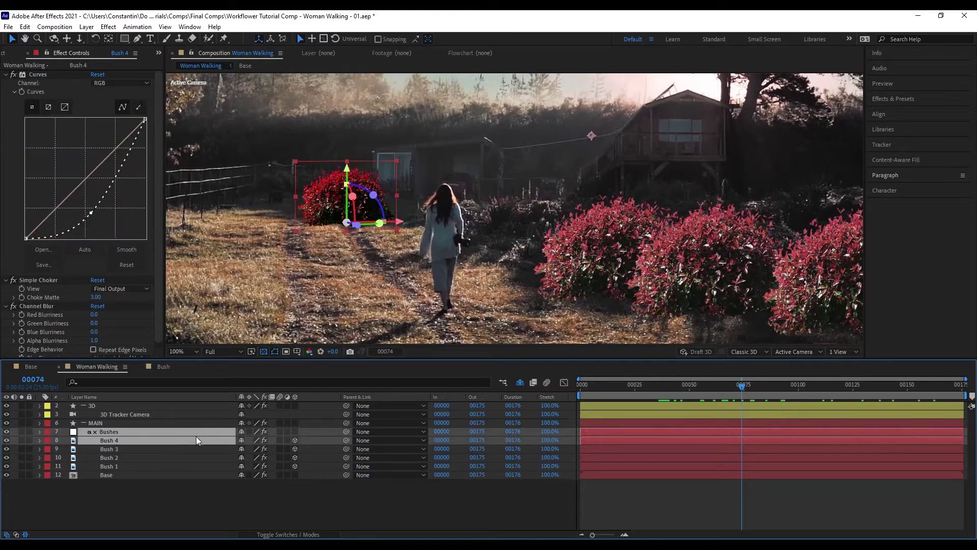
key(ctrl+alt+shift+i)
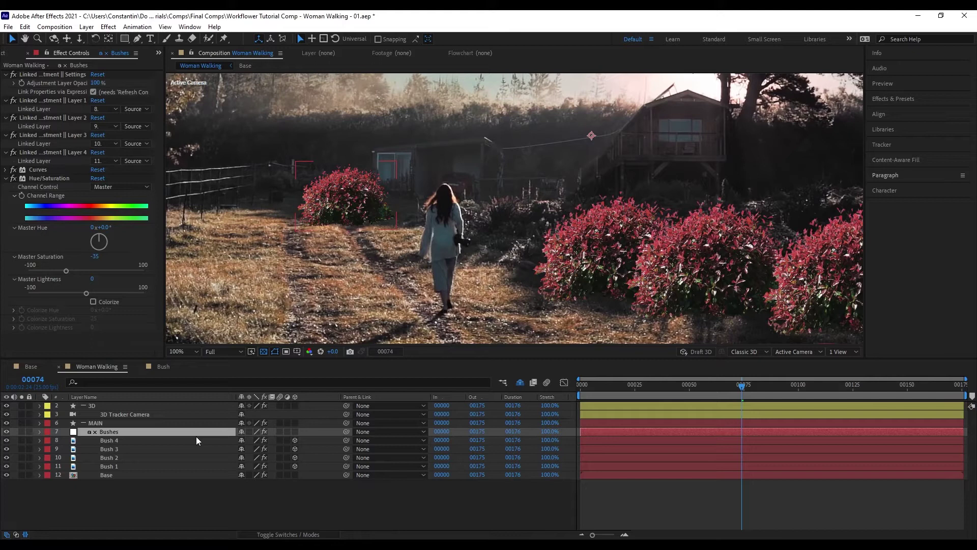
Delete the Linked Adjustment || Layer 4 effect from the Bushes layer and refresh the connections
click(53, 152)
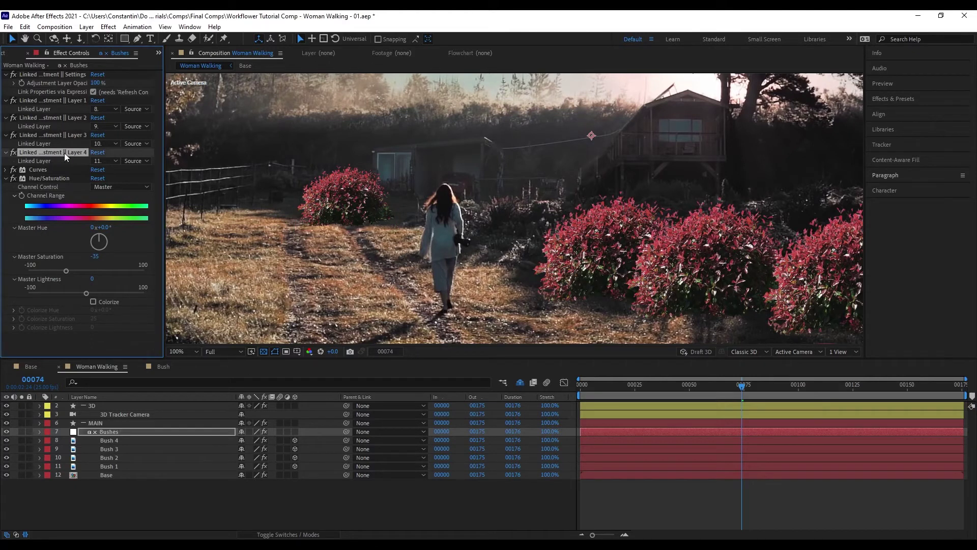
key(Delete)
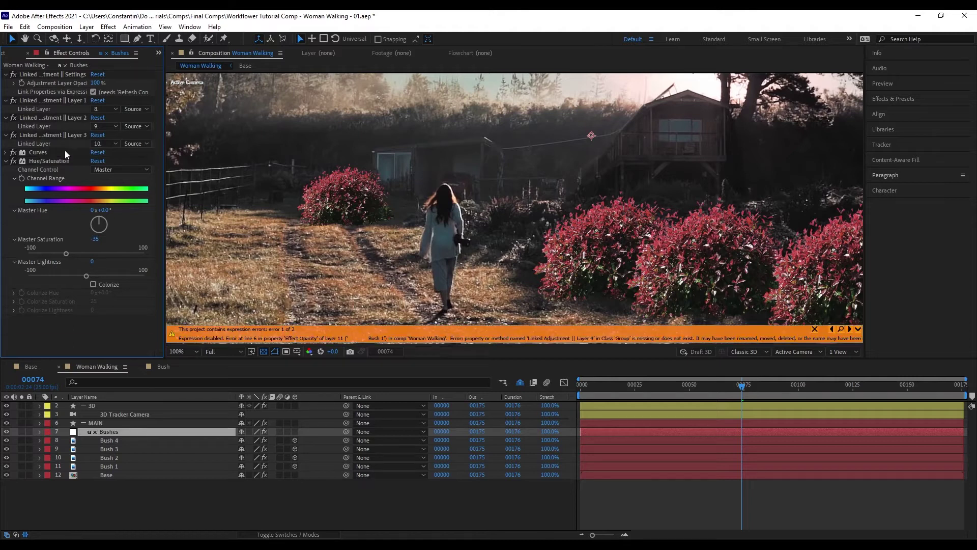
key(ctrl+alt+q)
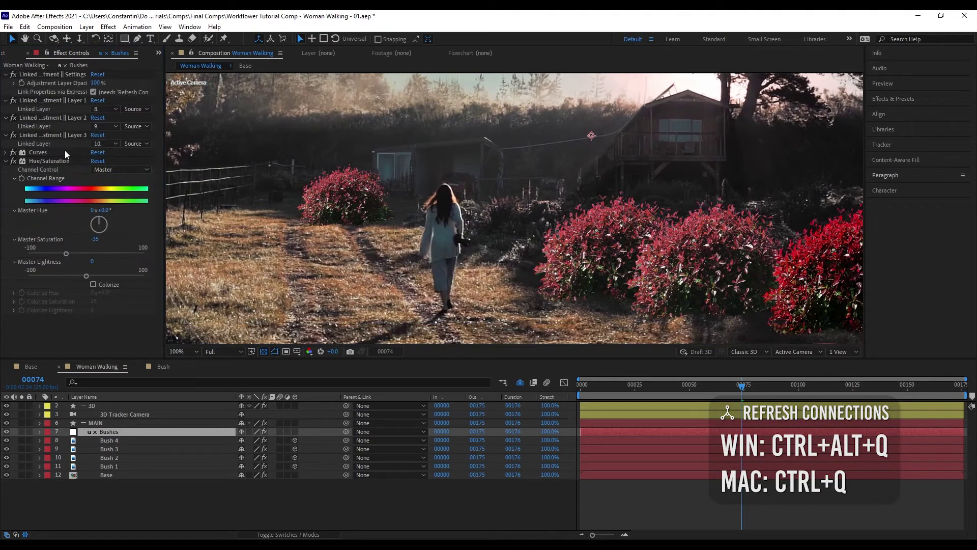
drag(433, 205, 407, 197)
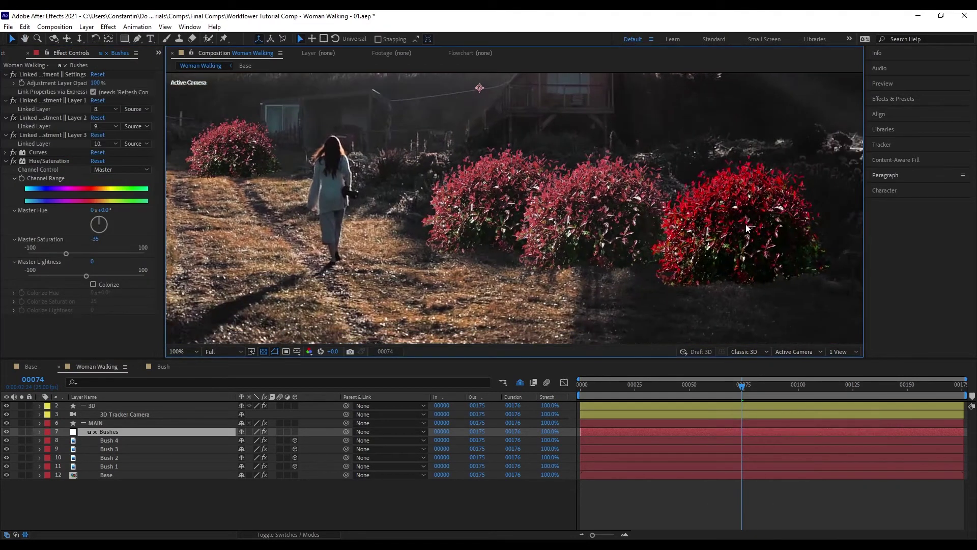
Duplicate the Linked Adjustment || Layer 3 effect on the Bushes layer and set the copy's Linked Layer to layer 11, Bush 1
click(63, 136)
key(ctrl+d)
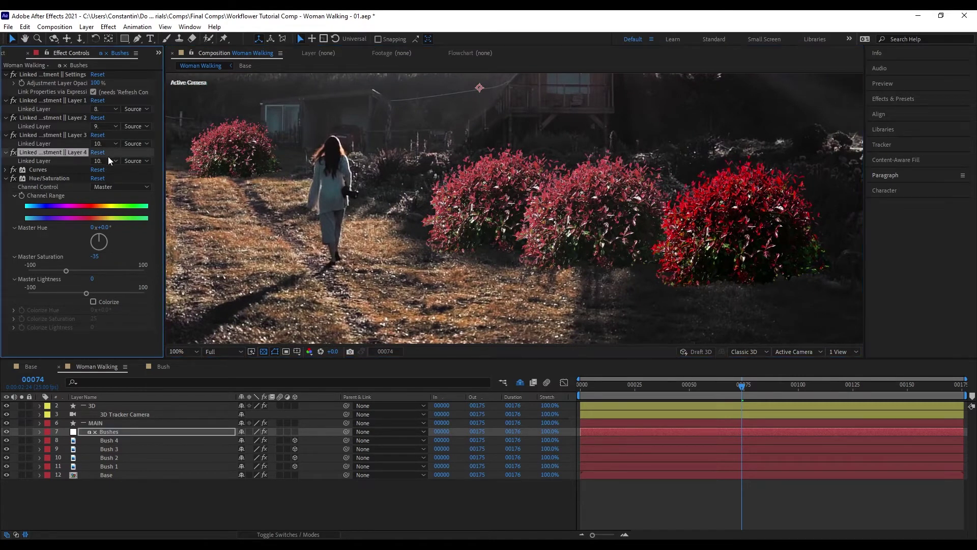
click(107, 161)
click(153, 287)
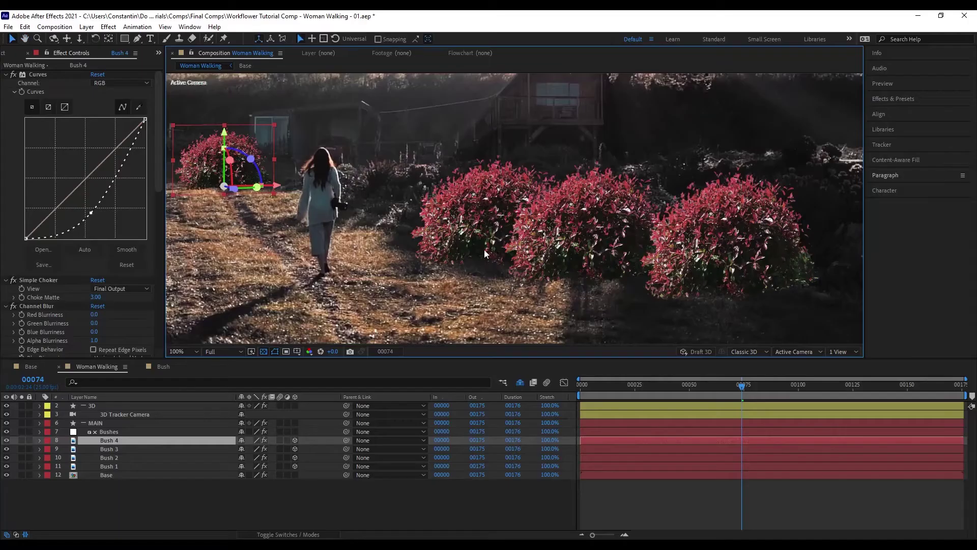
Examine up close how sharp the bushes look against the woman and the surrounding footage
scroll(484, 249, up, 4)
key(v)
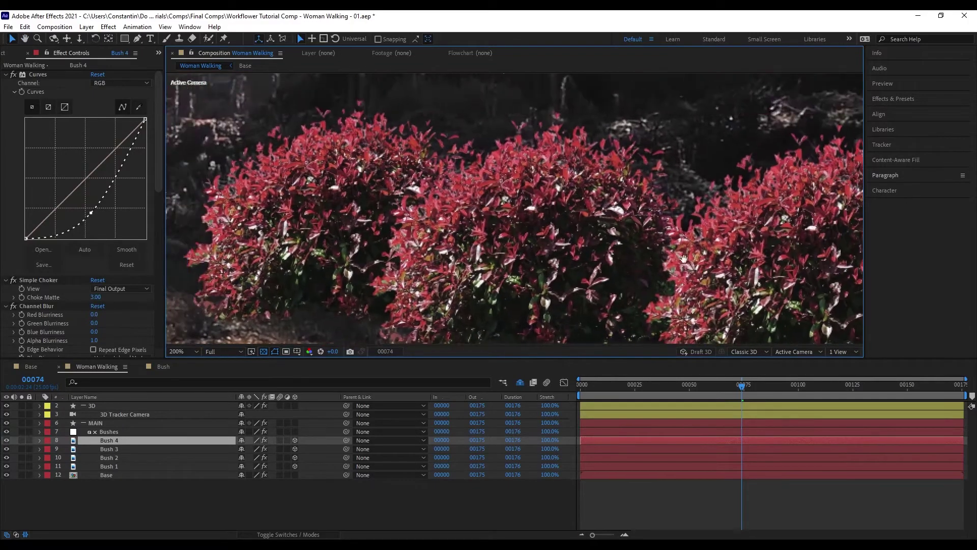
scroll(400, 200, down, 2)
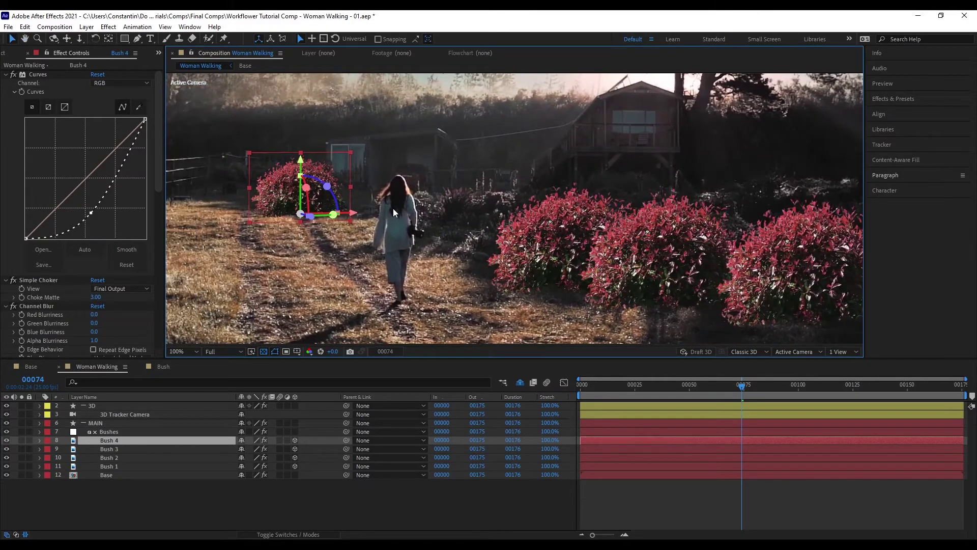
scroll(335, 161, up, 2)
drag(425, 282, 384, 238)
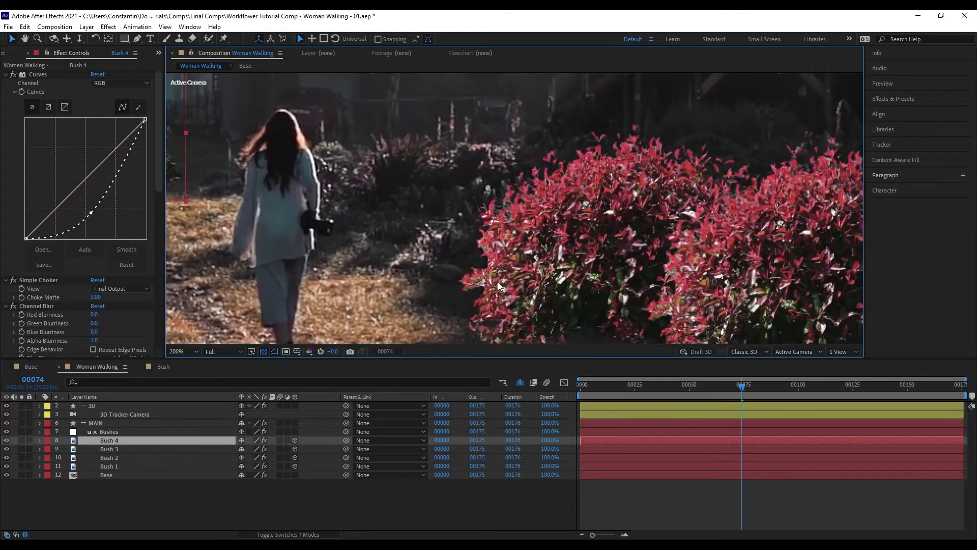
scroll(468, 287, down, 2)
Add a Gaussian Blur effect to the Bushes layer, refresh the connections, and set Blurriness to 5.0
click(145, 431)
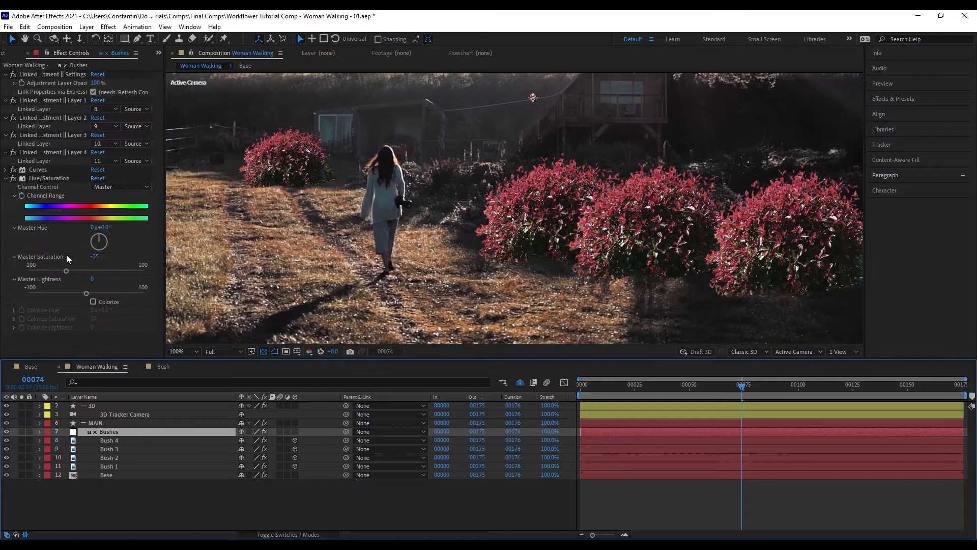
click(8, 179)
key(ctrl+space)
text(gauss)
key(Return)
key(ctrl+alt+q)
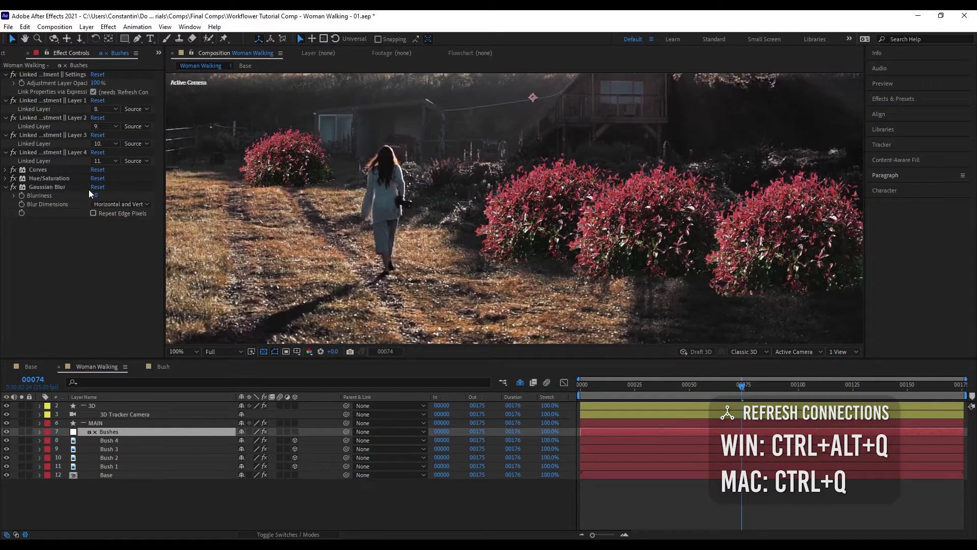
drag(95, 195, 98, 198)
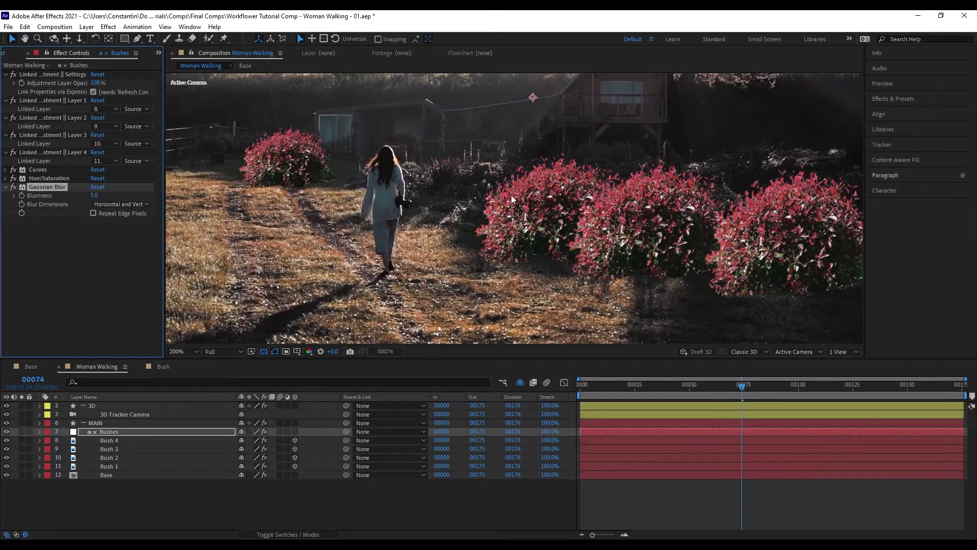
Check the Gaussian Blur up close on the foreground bushes and the distant bush
scroll(508, 194, up, 2)
drag(517, 244, 455, 264)
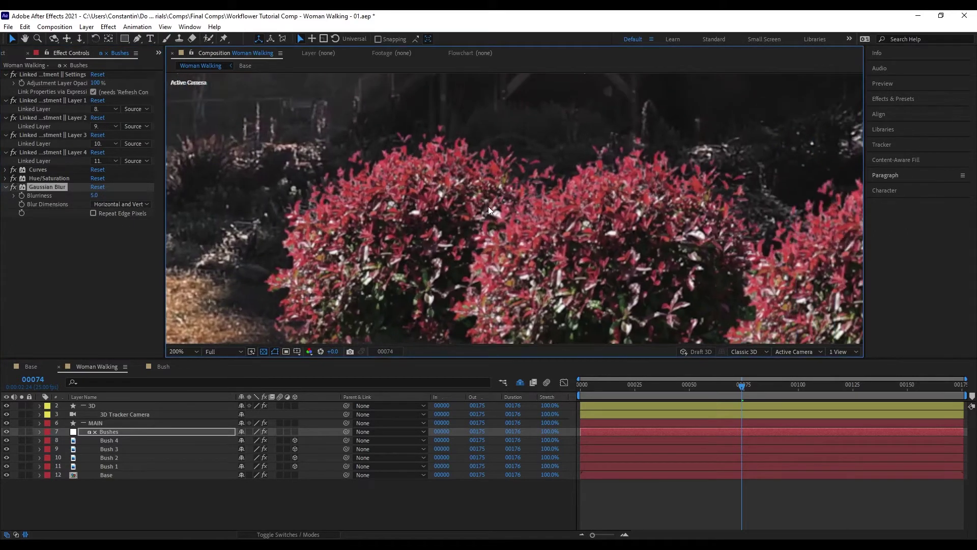
drag(360, 251, 316, 181)
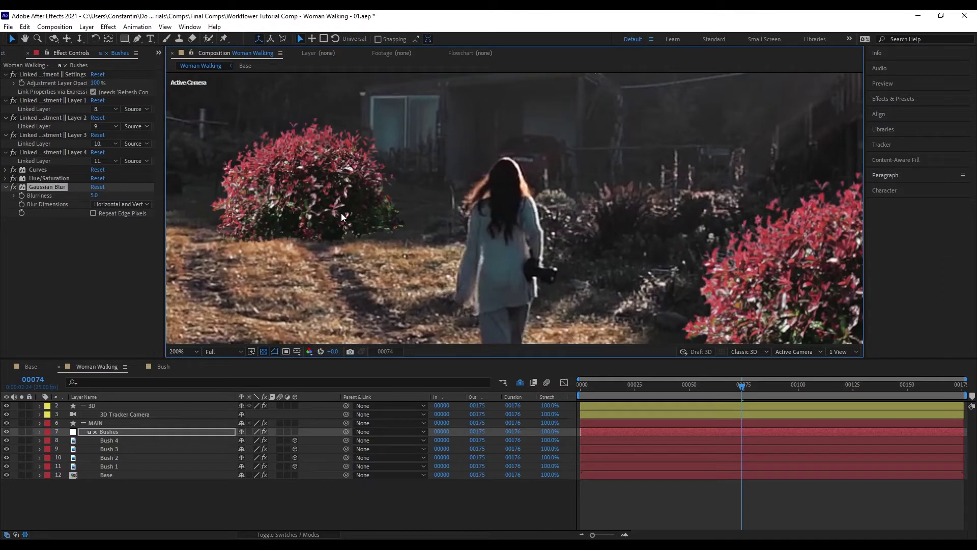
scroll(341, 213, down, 2)
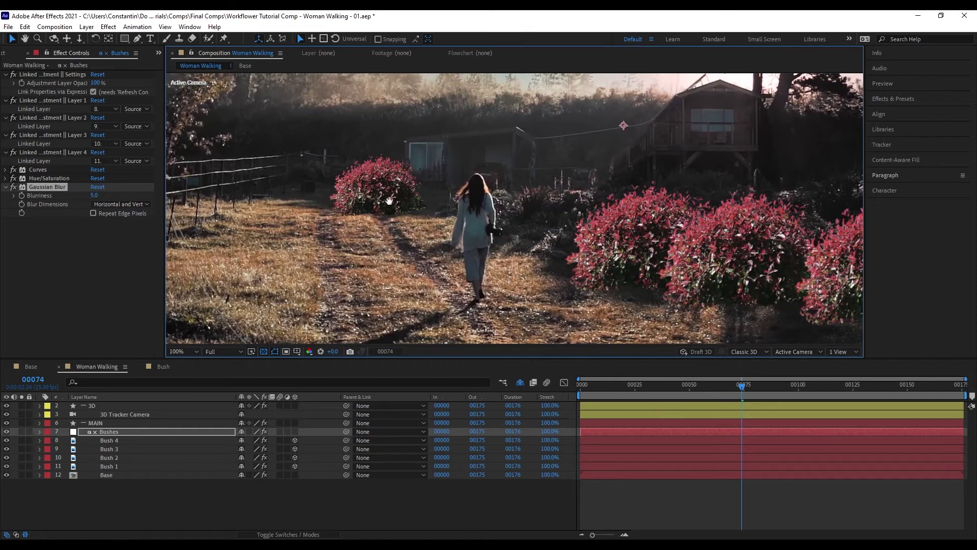
drag(380, 183, 278, 162)
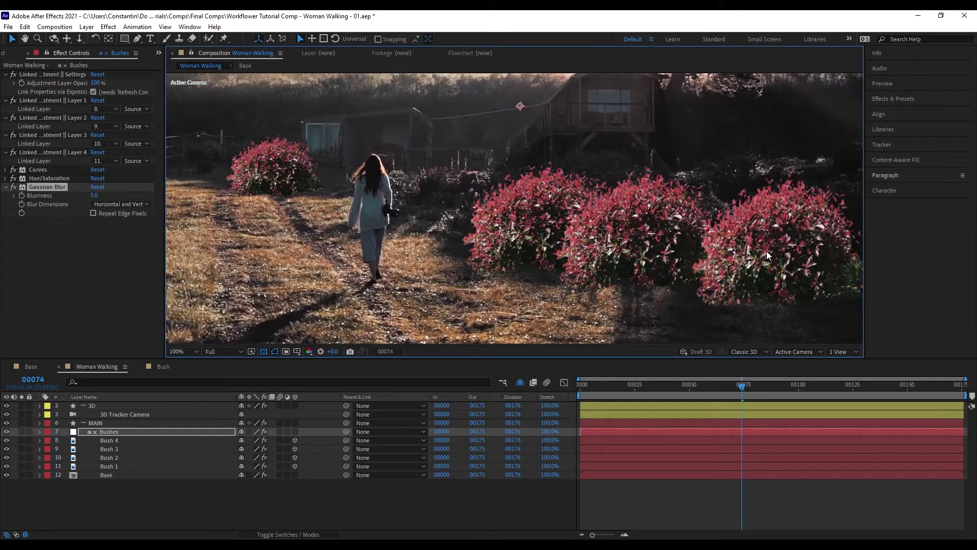
Reveal the Gaussian Blur properties of the Bushes layer and convert its Blurriness to a To Comp Size property with Workflower
click(203, 434)
key(e)
scroll(142, 443, down, 1)
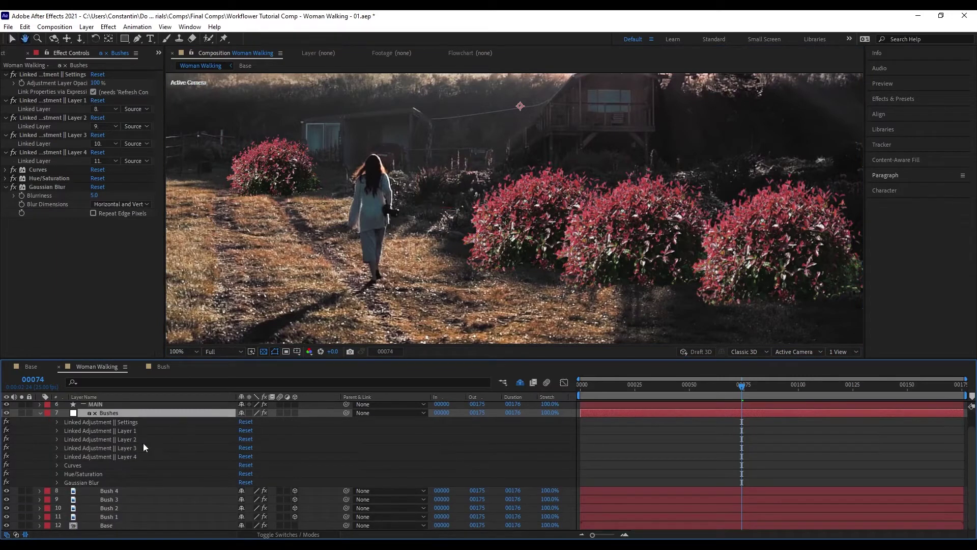
click(56, 484)
scroll(125, 483, down, 2)
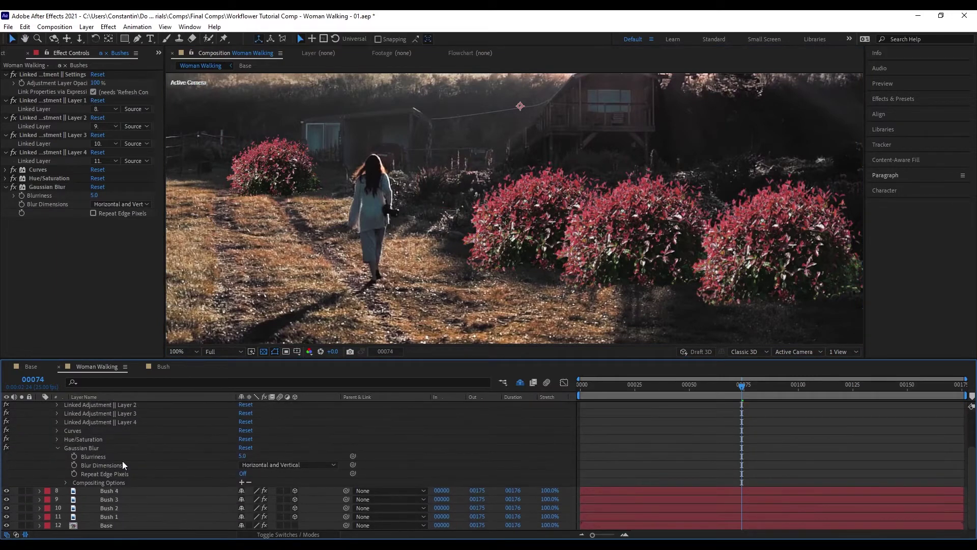
click(139, 456)
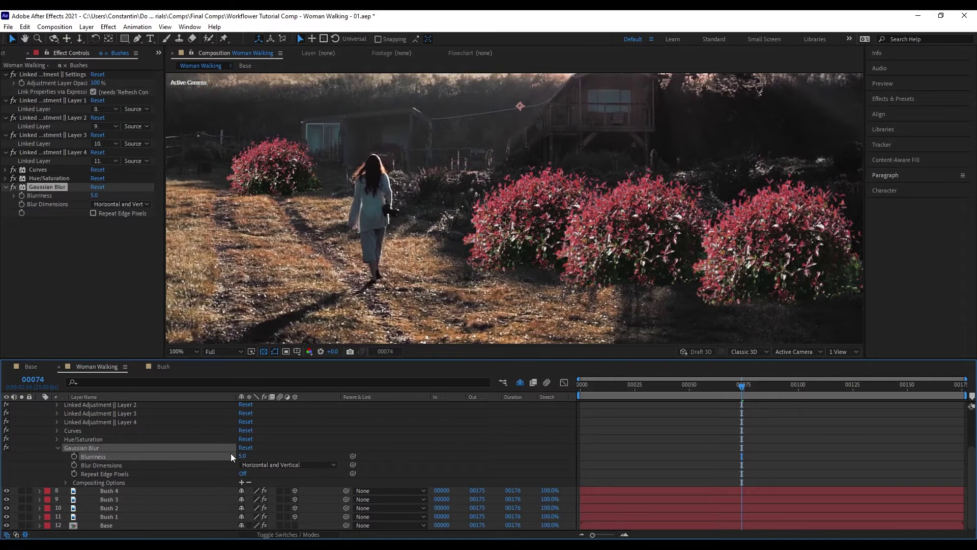
key(ctrl+alt+x)
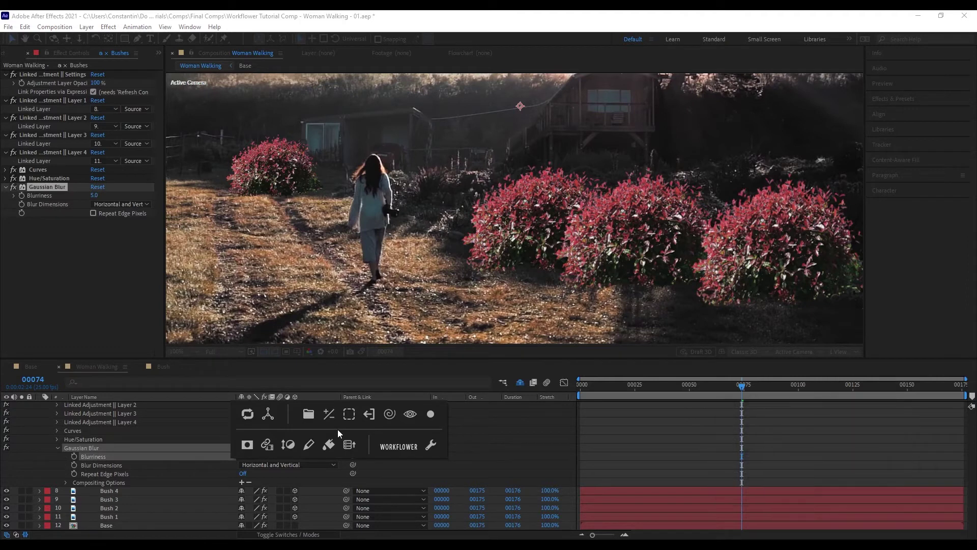
key(shift)
click(288, 444)
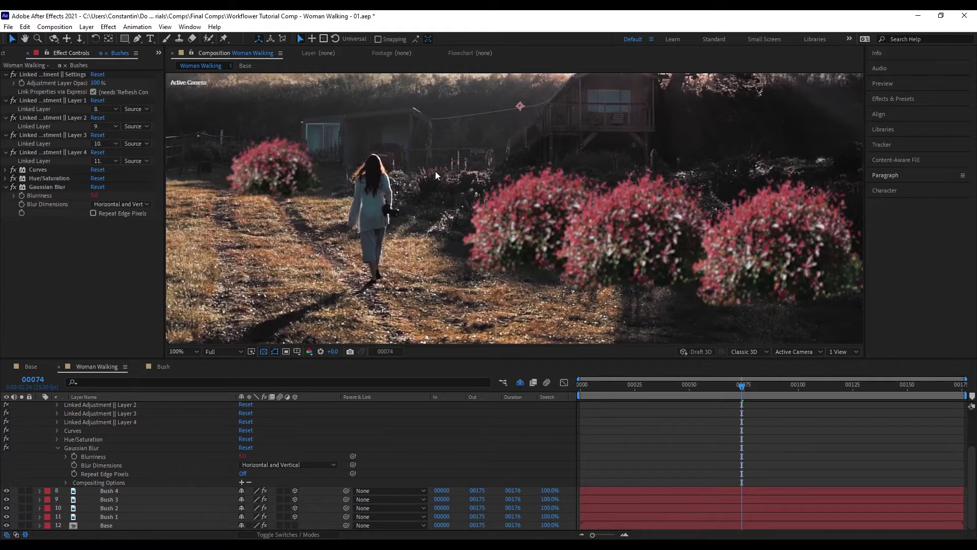
Set the Bushes layer's Gaussian Blur Blurriness to 2.0 and check the bushes up close
click(94, 196)
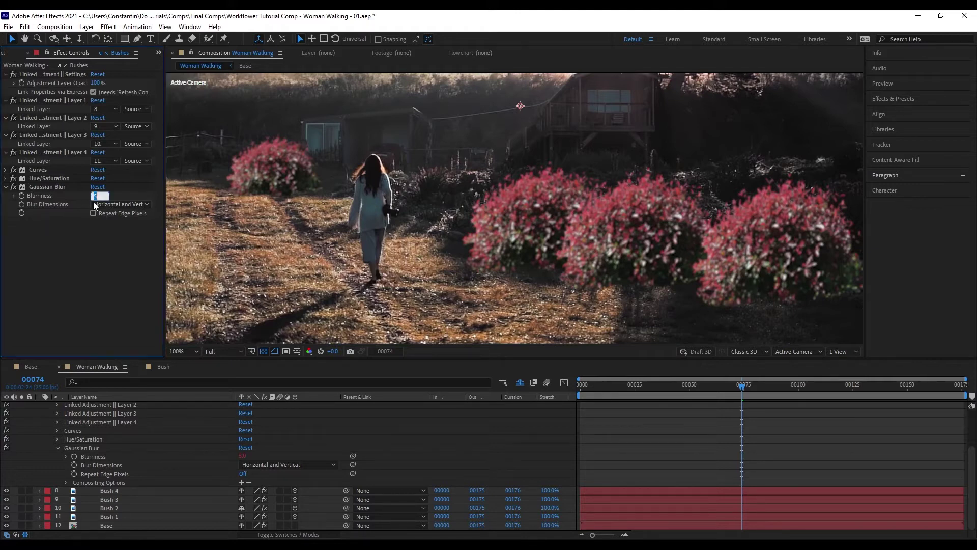
text(2)
key(Return)
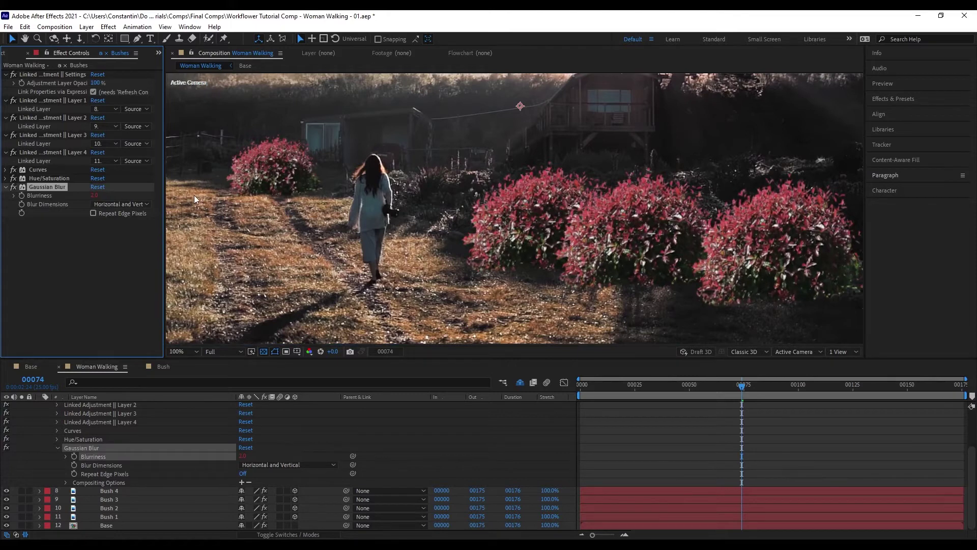
scroll(334, 192, up, 1)
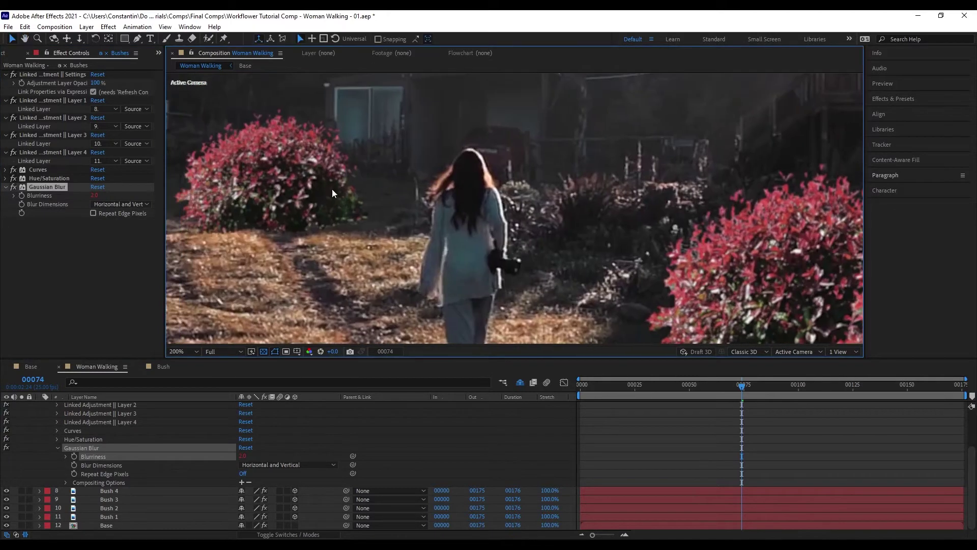
scroll(349, 211, right, 5)
scroll(615, 224, down, 1)
drag(597, 225, 516, 214)
scroll(516, 213, left, 3)
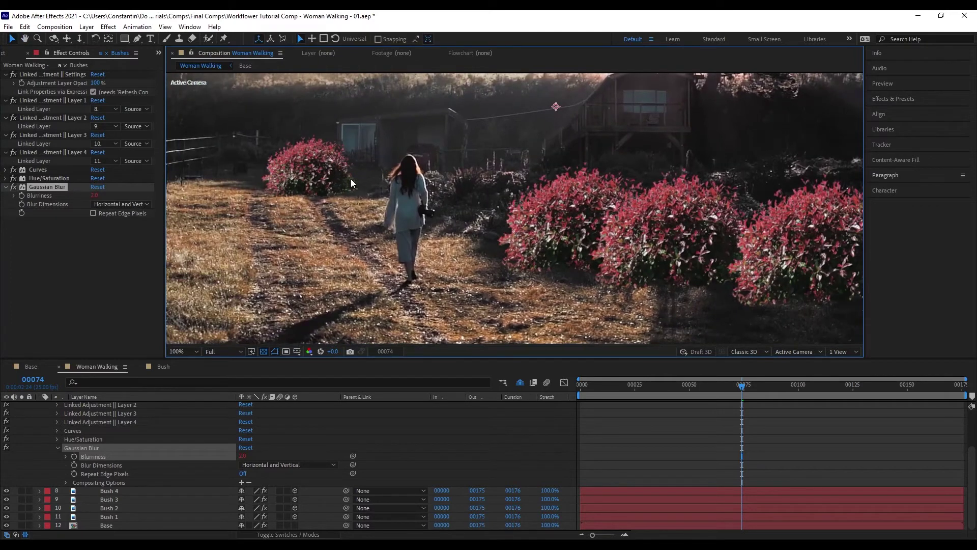
scroll(332, 188, down, 1)
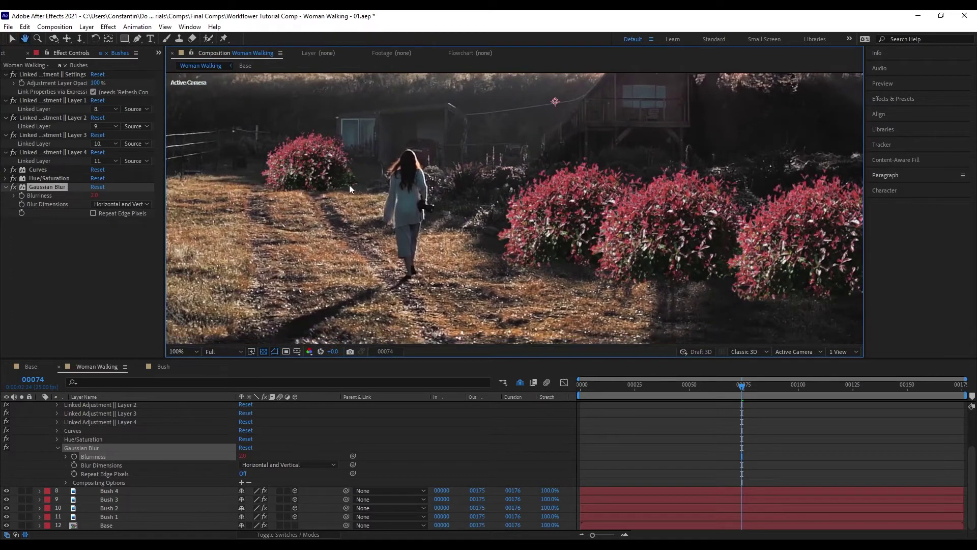
Reveal the effects of the Bush 4 to Bush 1 layers and examine the linked Gaussian Blur Blurriness on Bush 4
click(115, 491)
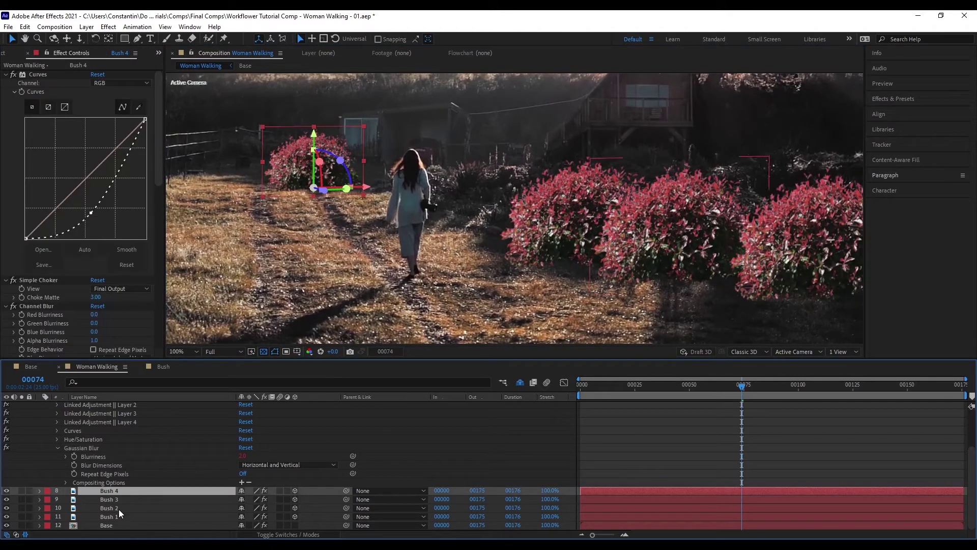
shift+click(119, 517)
key(e)
scroll(124, 484, down, 3)
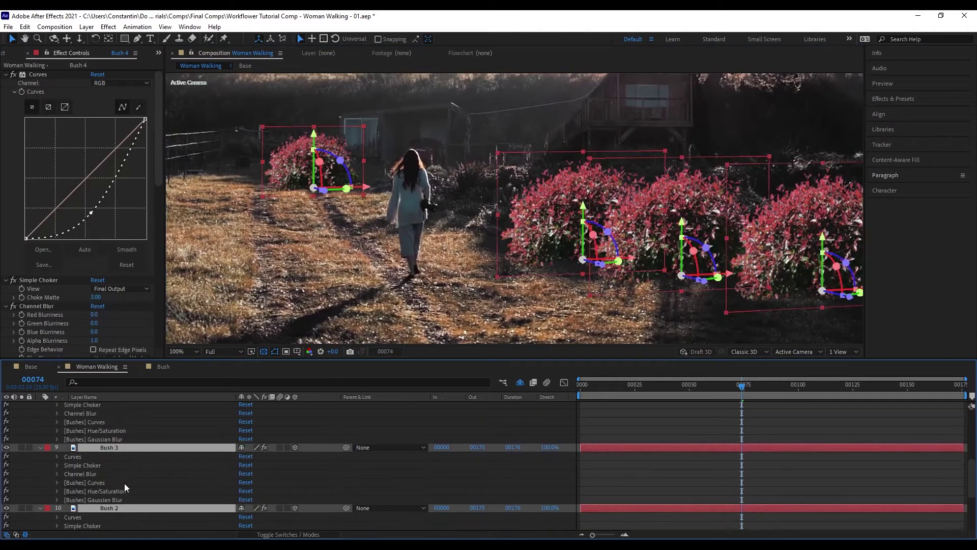
click(48, 460)
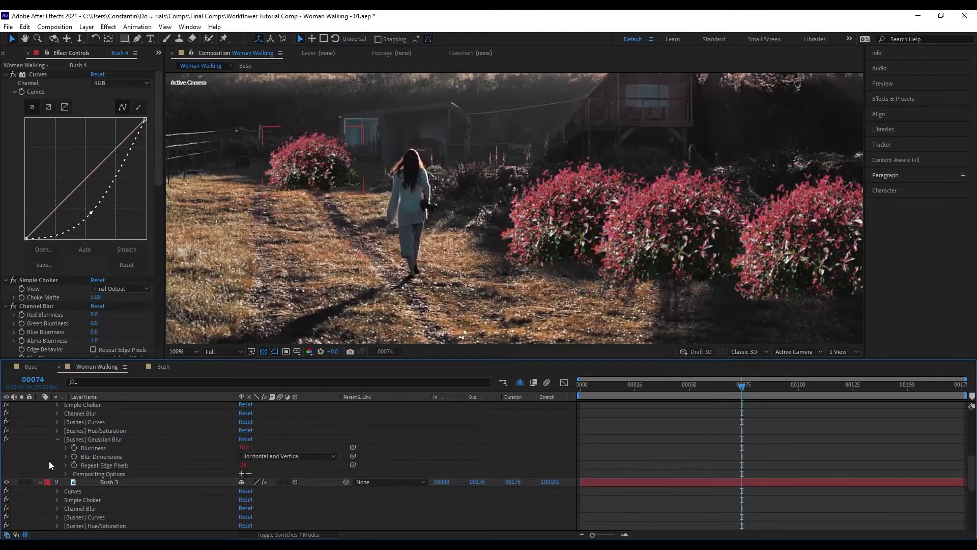
click(93, 440)
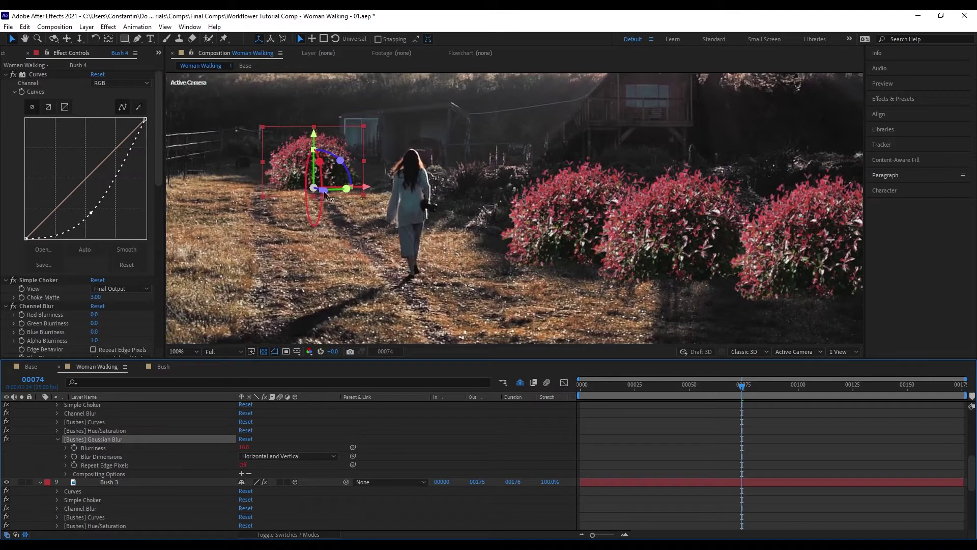
scroll(139, 437, down, 1)
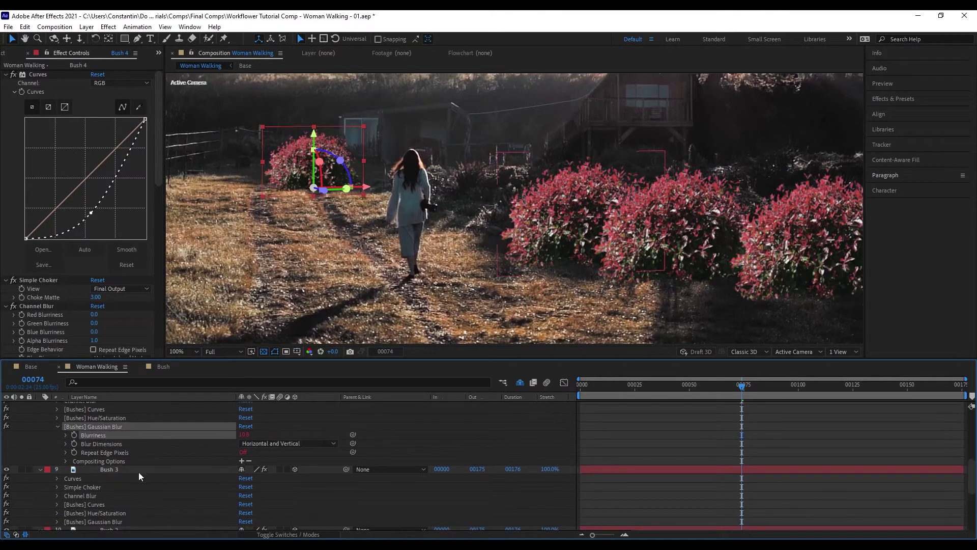
Examine the linked Gaussian Blur Blurriness on Bush 3 and Bush 1 for comparison
scroll(138, 472, down, 2)
click(100, 476)
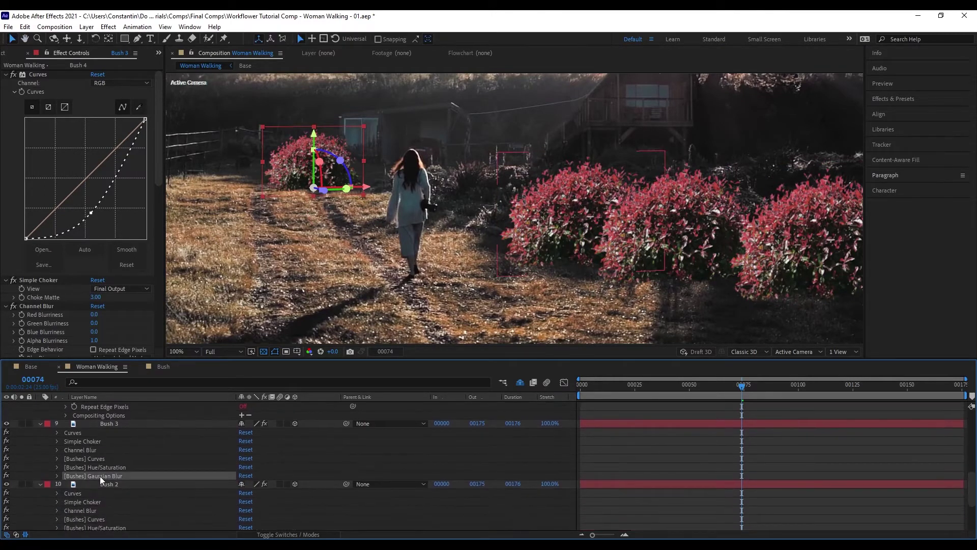
click(57, 476)
click(138, 485)
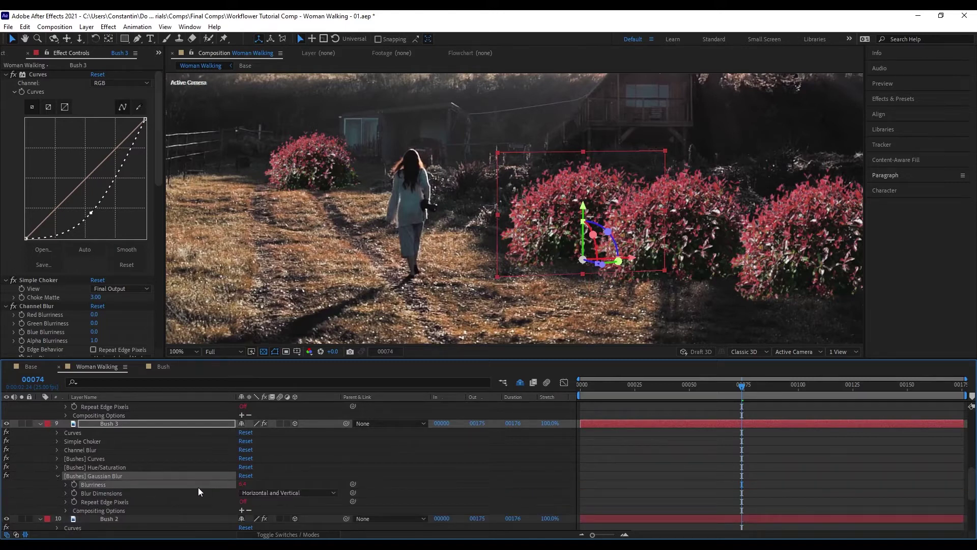
scroll(193, 464, down, 4)
click(114, 479)
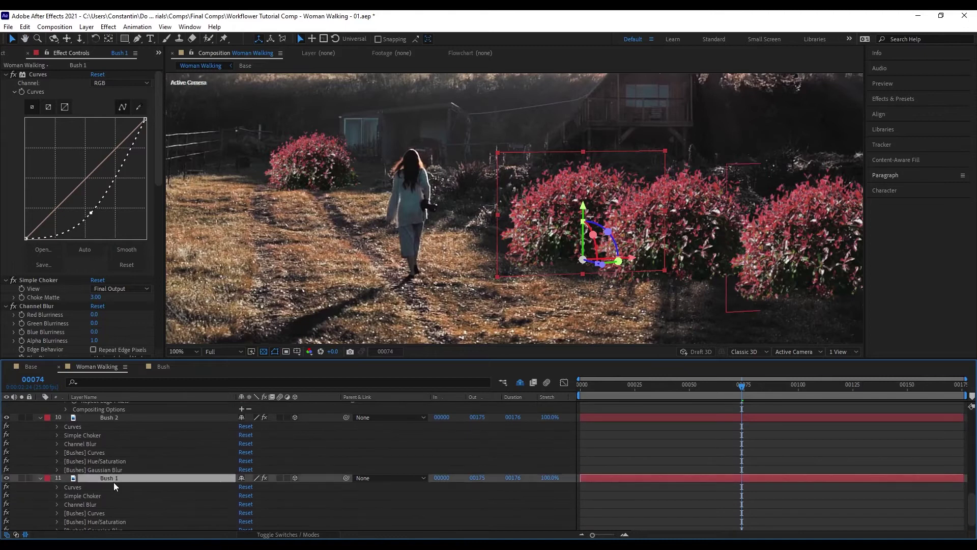
scroll(86, 494, down, 1)
click(57, 516)
scroll(77, 504, down, 1)
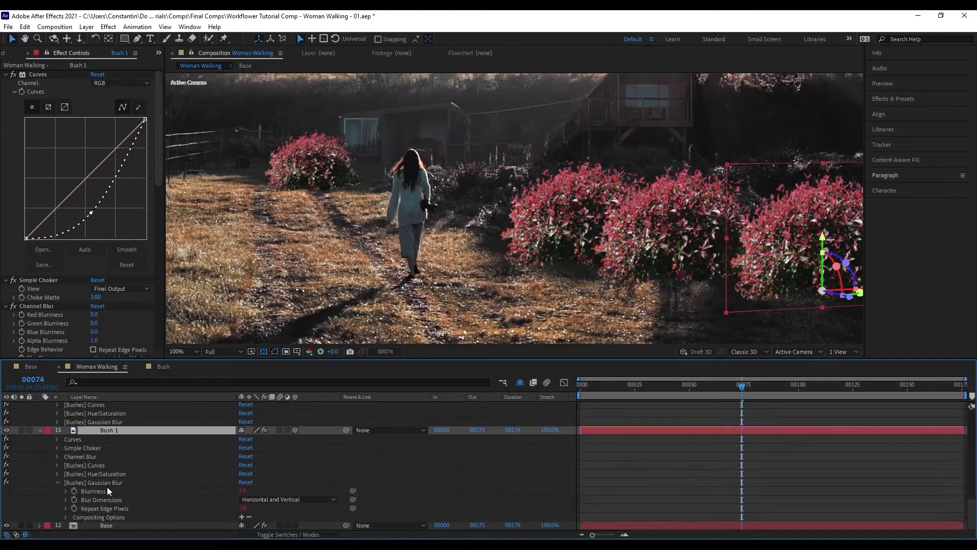
click(111, 488)
Open the Blurriness expression of the linked Gaussian Blur on Bush 4 to read it
scroll(149, 484, up, 6)
click(65, 422)
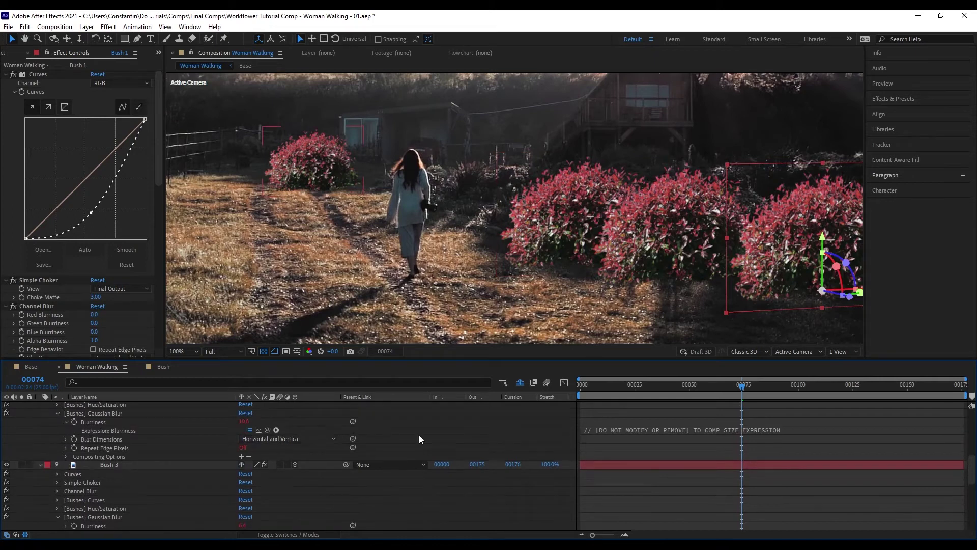
click(695, 429)
Reveal the Blurriness expression of the Bushes layer's Gaussian Blur and examine its comment line
scroll(625, 453, down, 1)
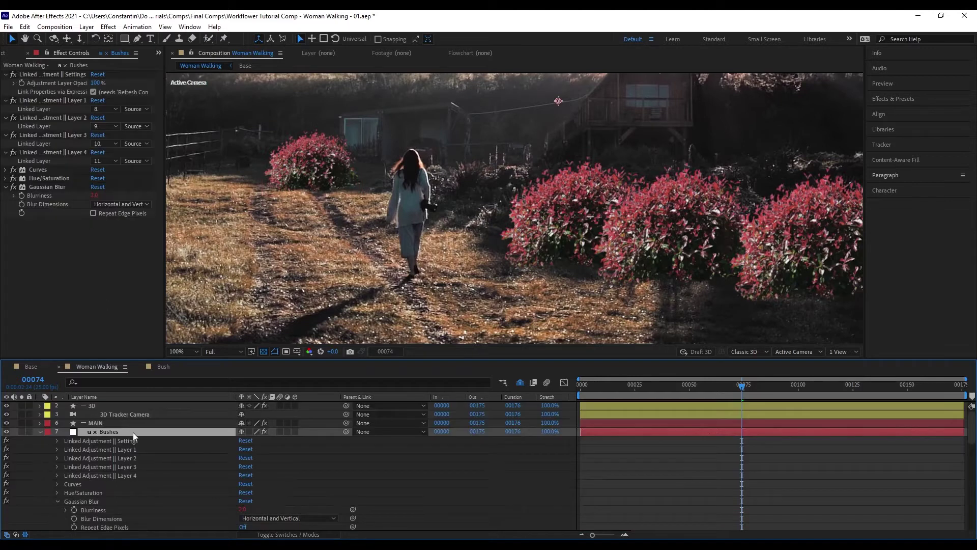
scroll(169, 423, down, 1)
scroll(169, 423, down, 1)
click(66, 459)
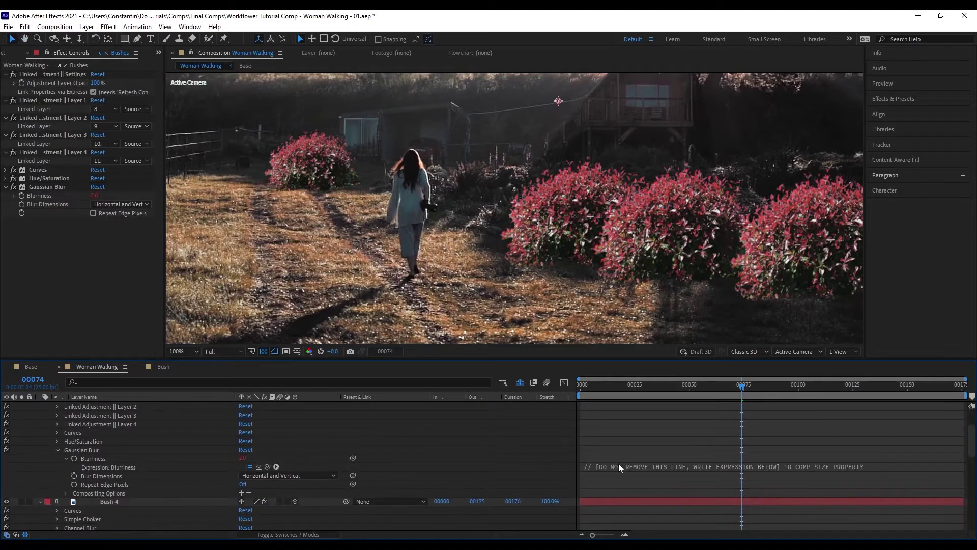
click(590, 472)
click(619, 465)
drag(619, 466, 792, 466)
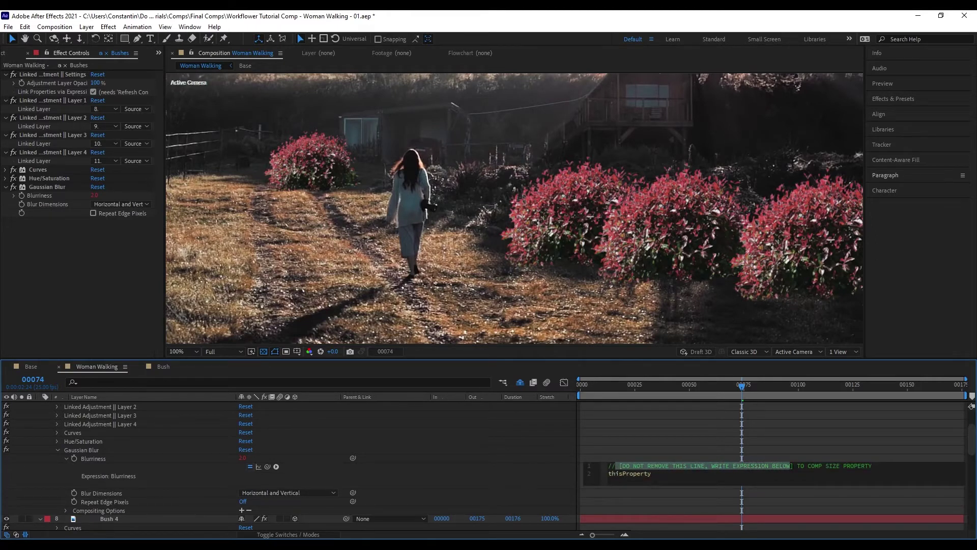
click(521, 466)
click(116, 461)
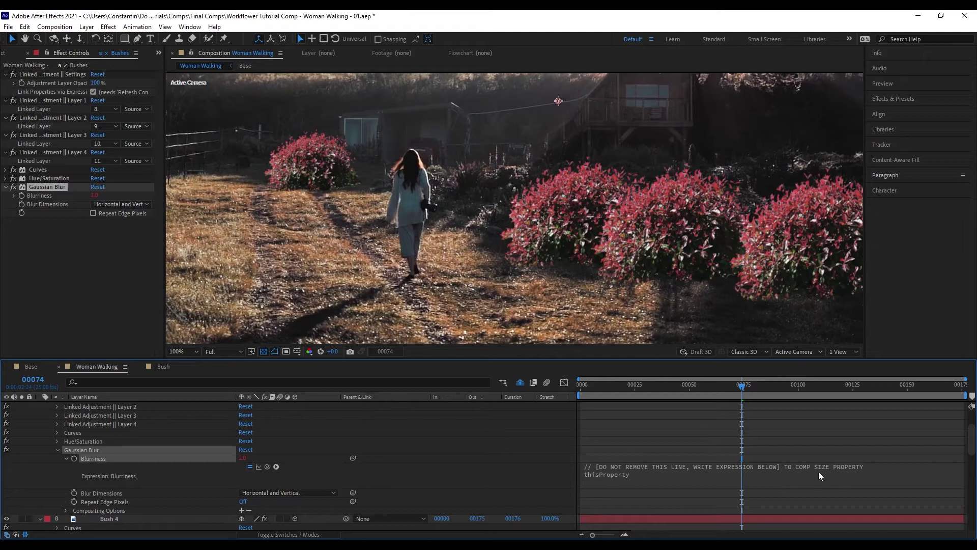
Try replacing thisProperty with wiggle(2,20) in the Bushes layer's Blurriness expression
key(space)
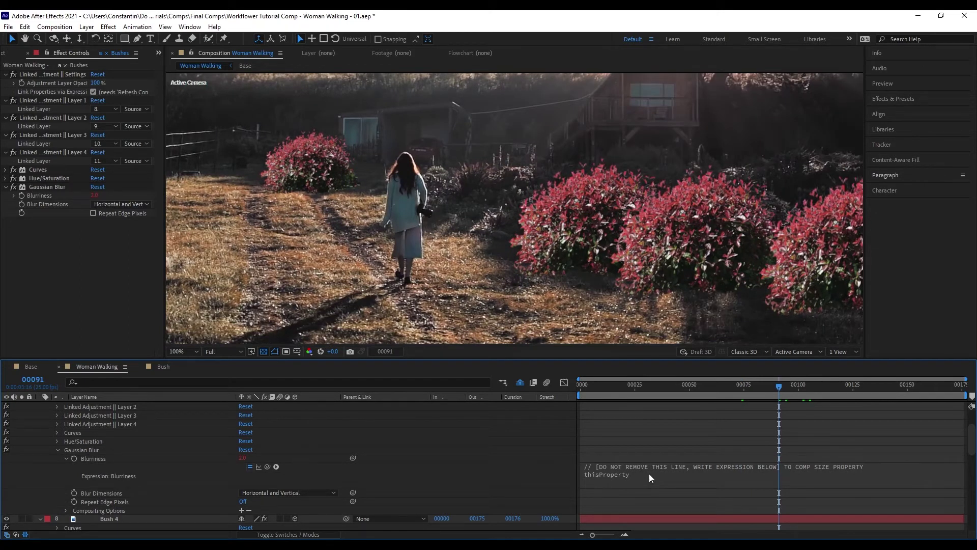
click(649, 477)
drag(695, 478, 586, 481)
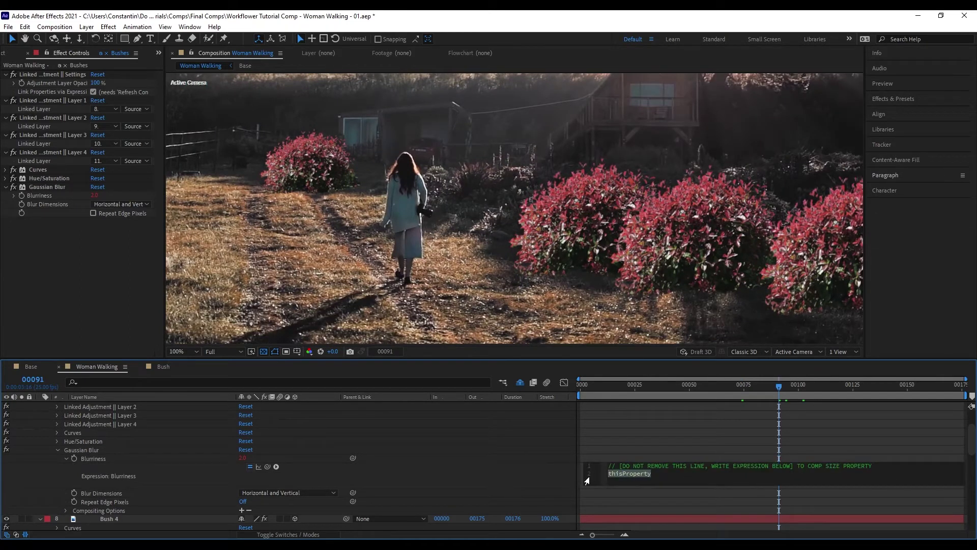
text(wiggle)
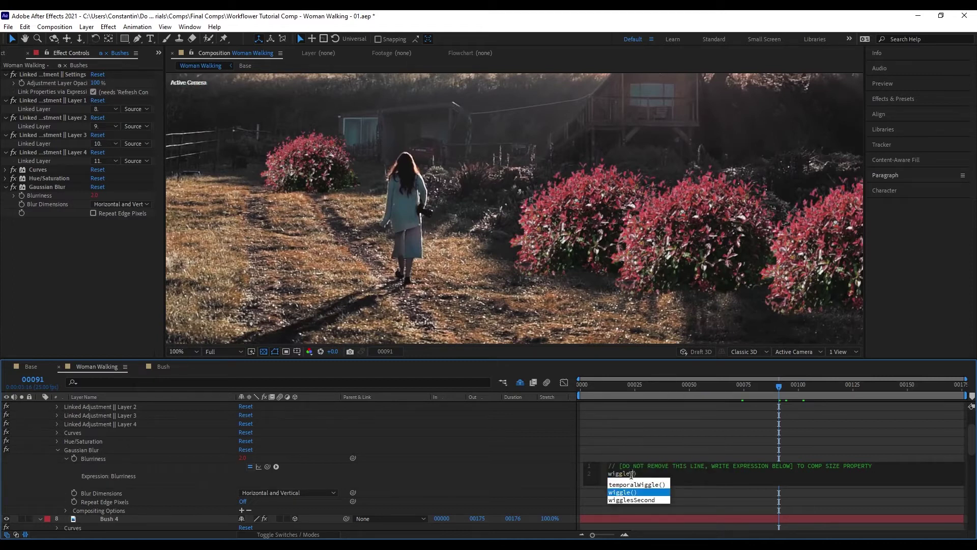
text((2,20)
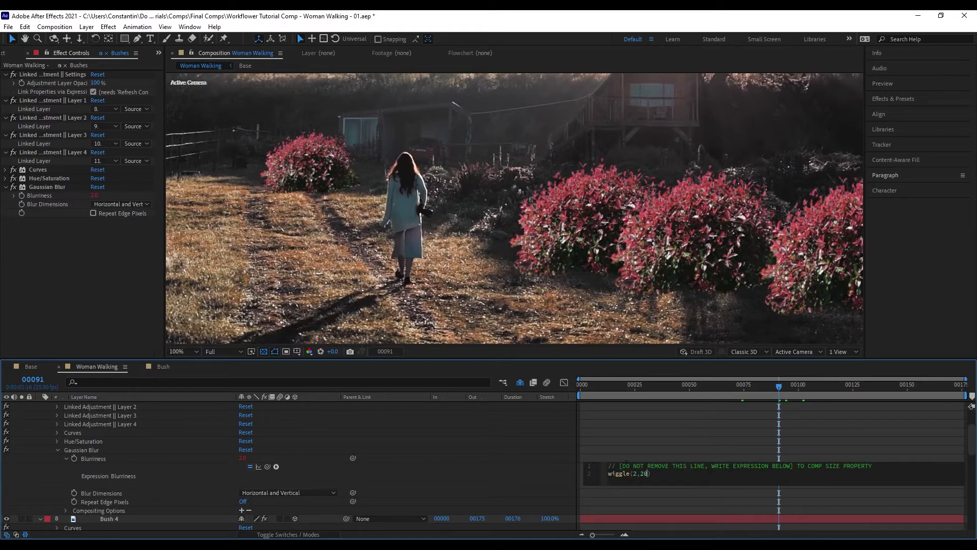
click(520, 448)
Scrub the timeline to check the wiggling blur on the bushes, and undo the wiggle expression
click(726, 391)
drag(716, 390, 818, 390)
click(774, 393)
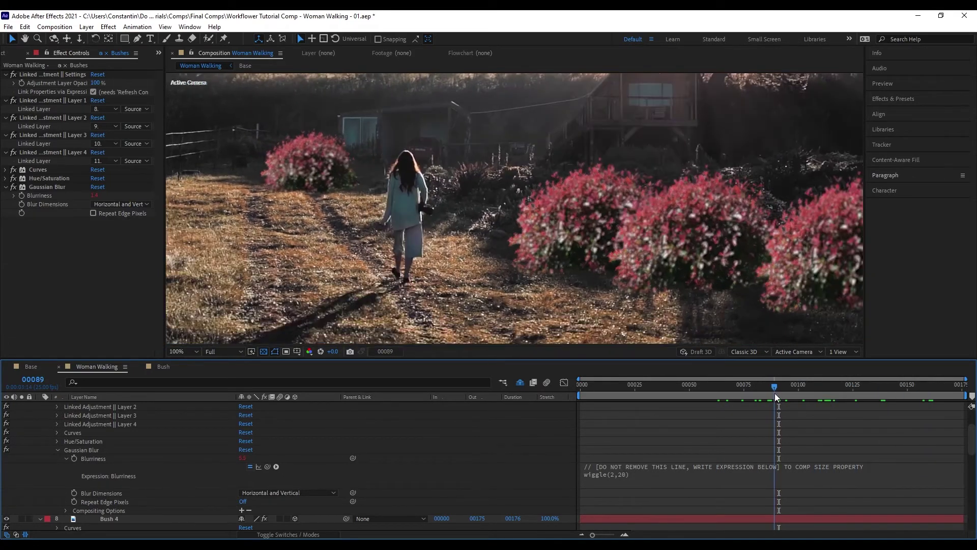
click(201, 451)
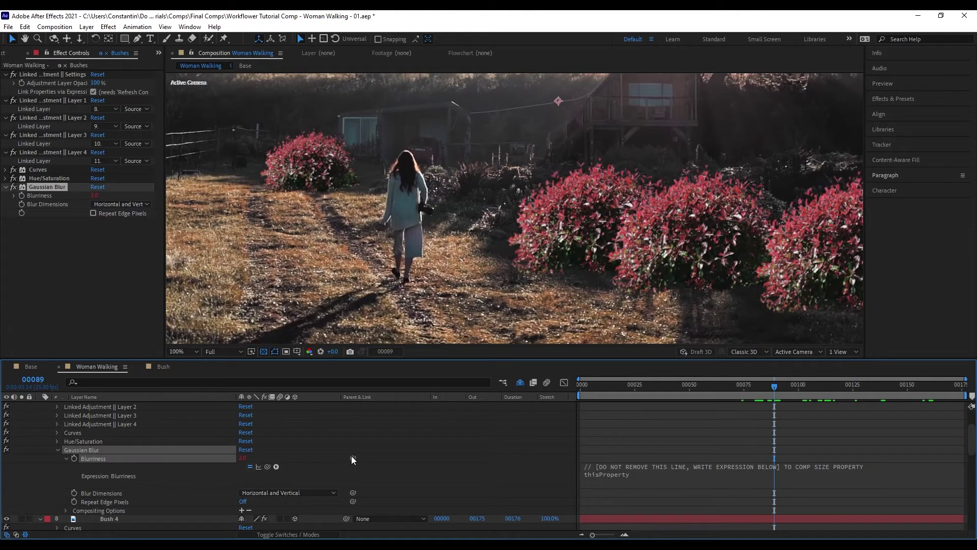
Refresh the linked adjustment of the Bushes layer with Workflower
scroll(423, 445, up, 1)
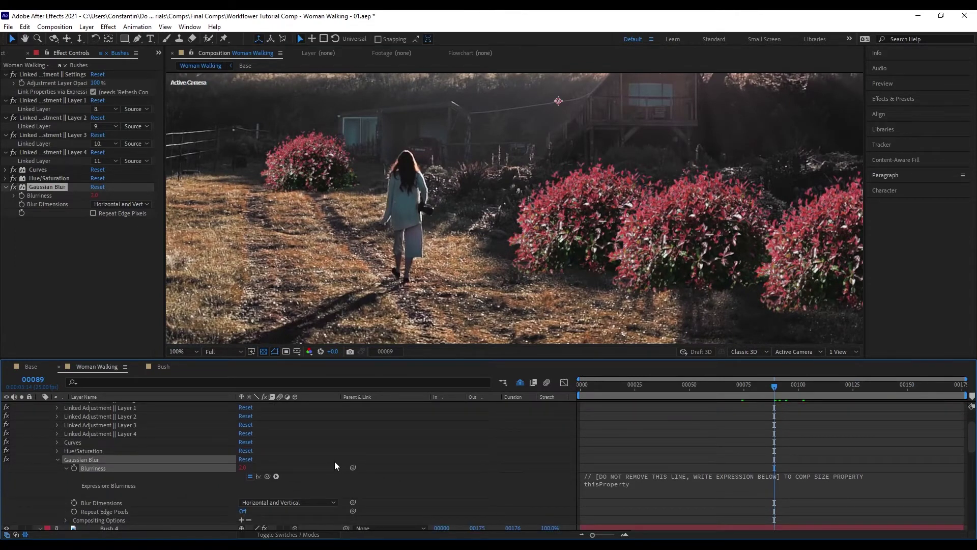
key(ctrl+alt+x)
key(ctrl)
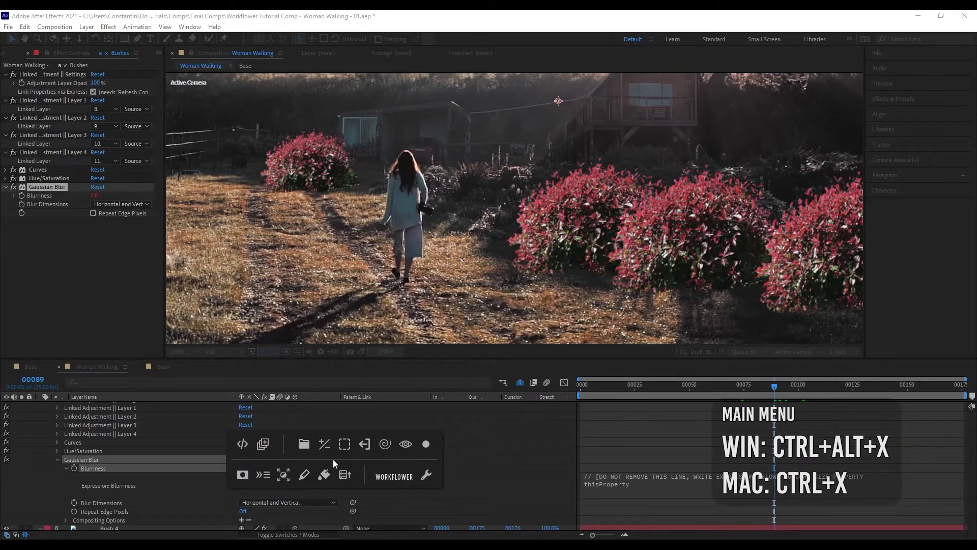
ctrl+click(284, 475)
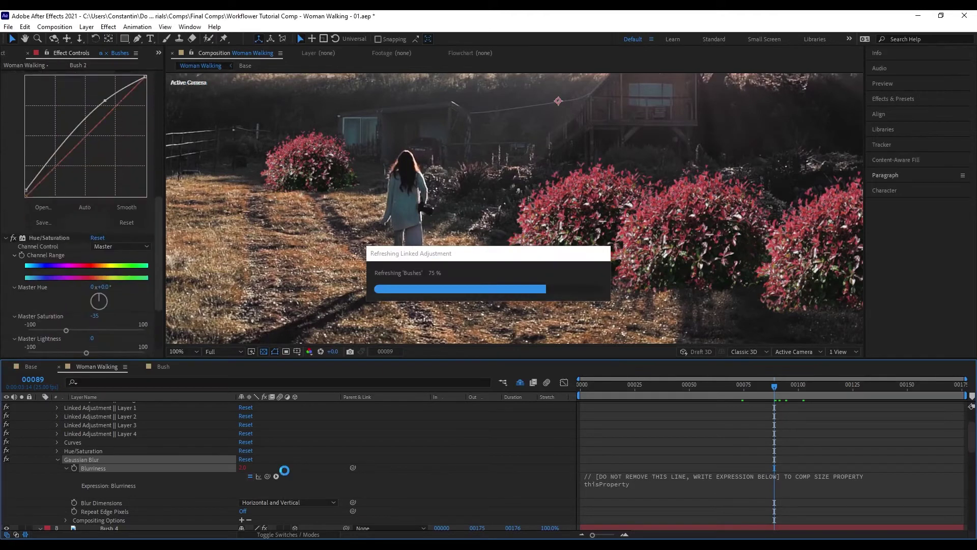
Create a linked adjustment layer for the whole SHAPES group in Shapes Comp
click(170, 432)
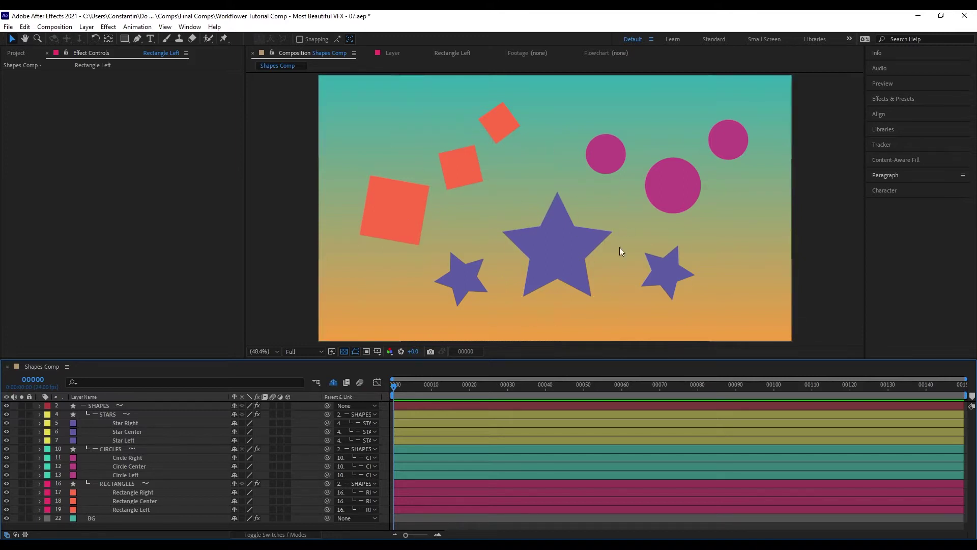
click(176, 425)
click(179, 432)
click(179, 440)
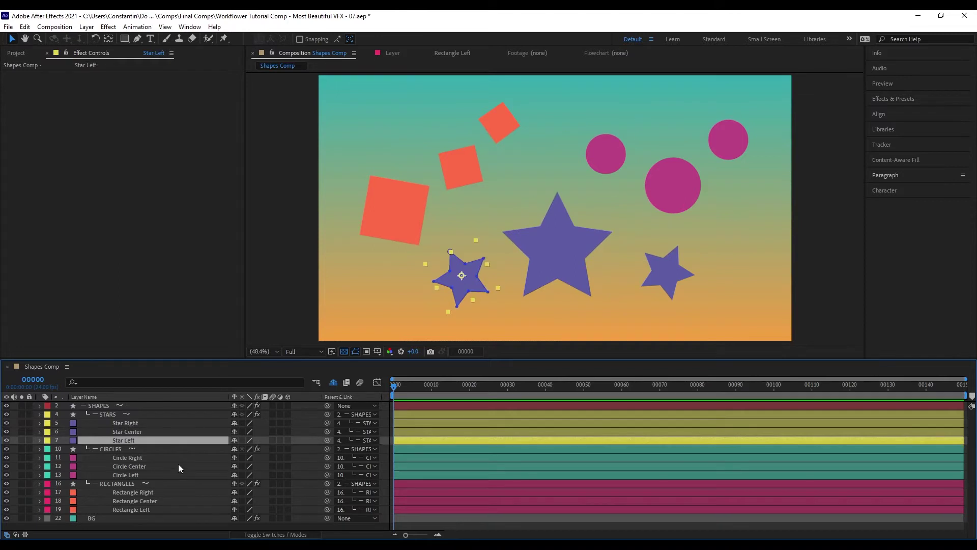
click(178, 466)
click(182, 406)
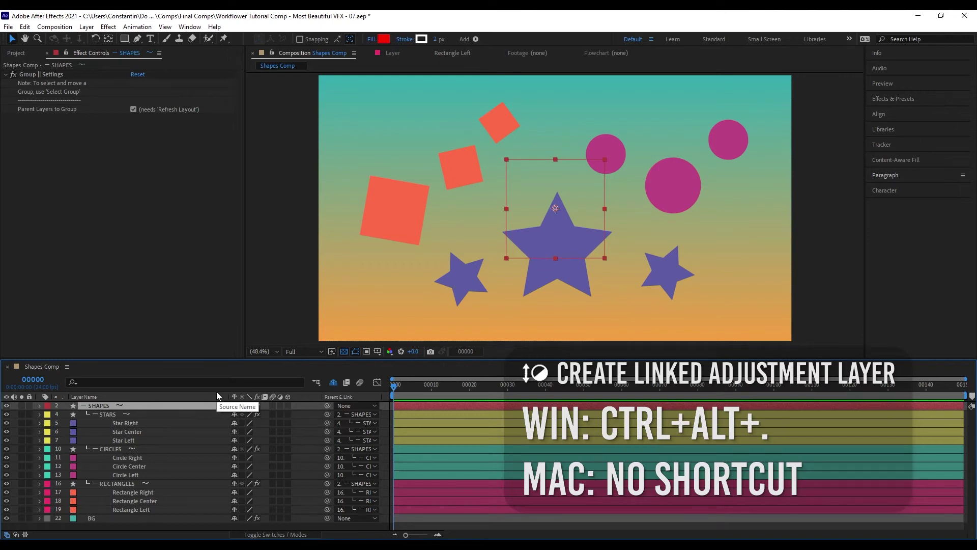
key(ctrl+alt+period)
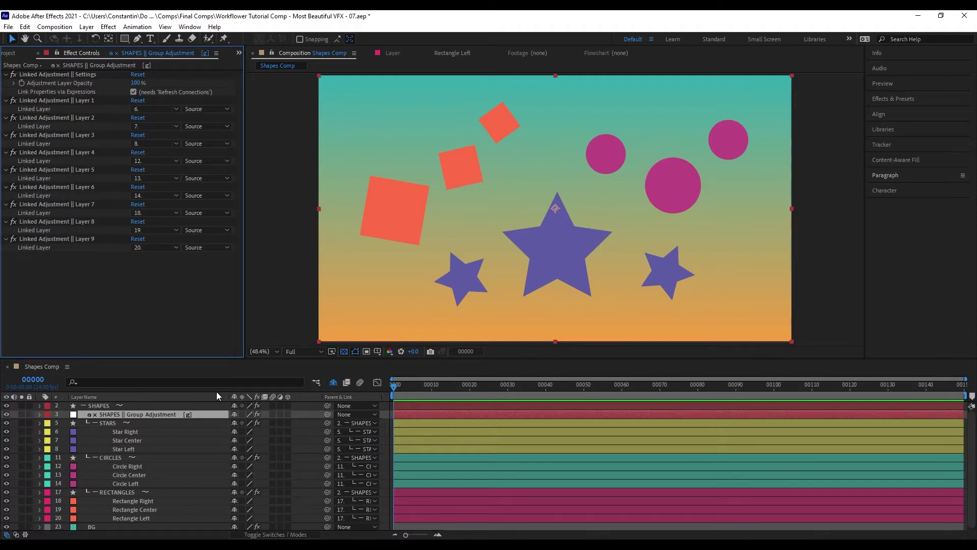
Apply a Drop Shadow with a Distance of 47 to the SHAPES group adjustment, with its connections refreshed to link the shapes
click(210, 412)
key(ctrl+space)
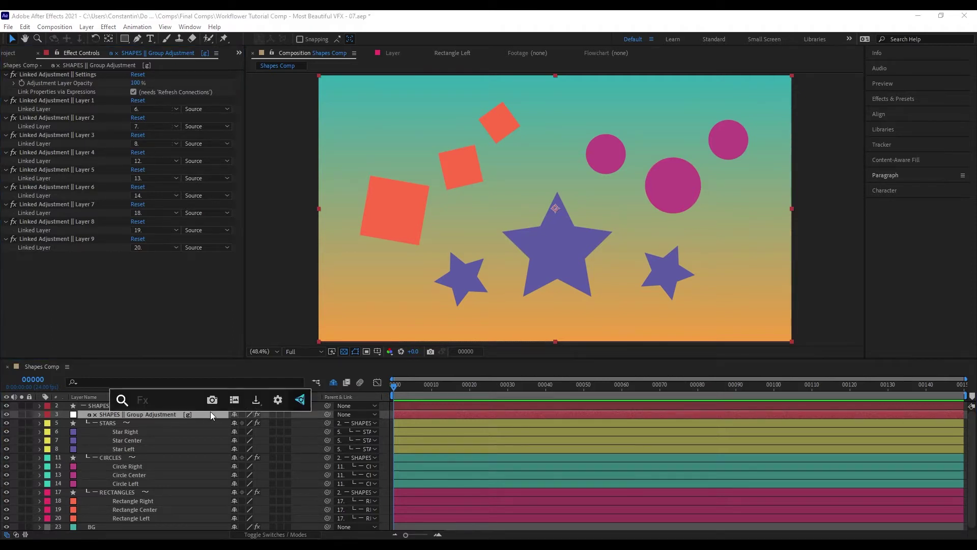
text(drop)
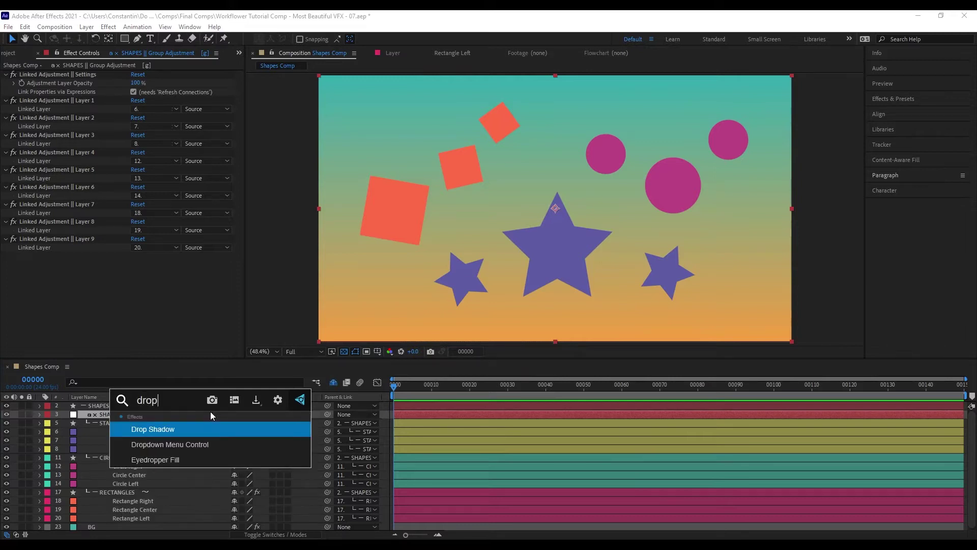
key(Return)
key(ctrl+alt+q)
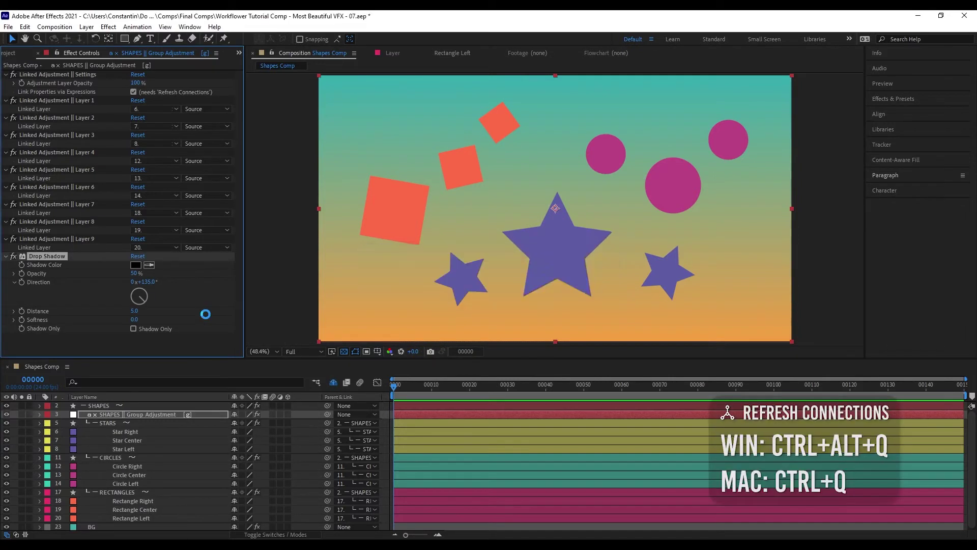
drag(134, 311, 160, 311)
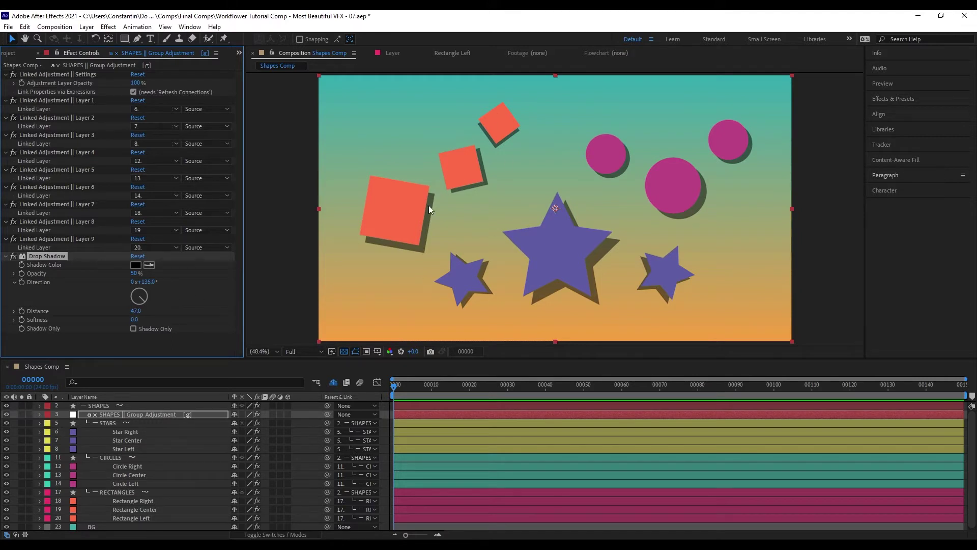
Convert the Drop Shadow's Direction, Distance and Softness to comp-size properties with Workflower and set Distance to 18
key(e)
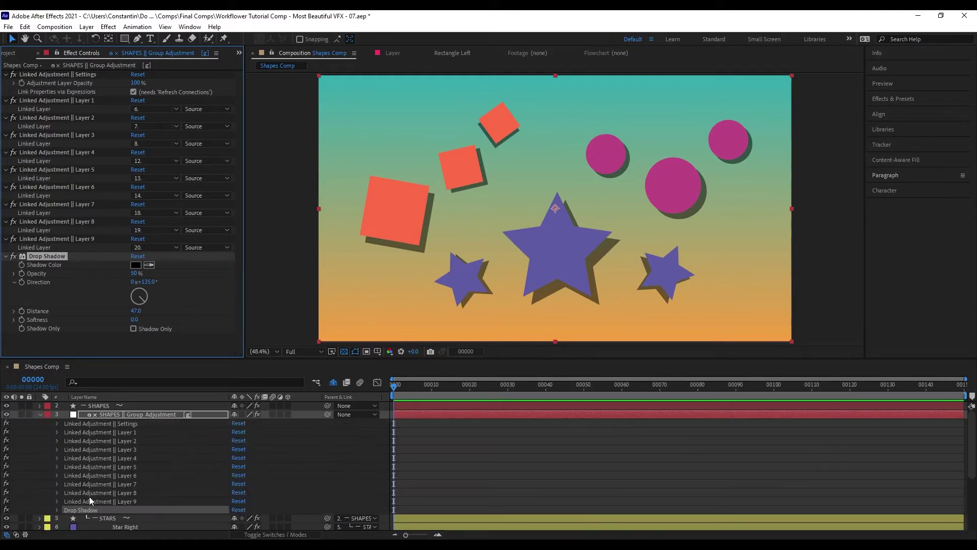
click(57, 510)
click(92, 468)
scroll(76, 484, down, 2)
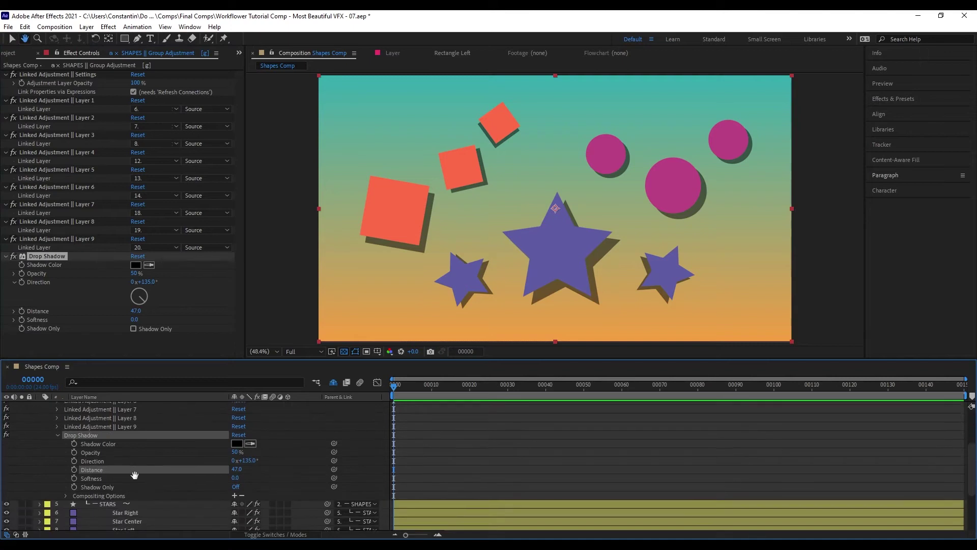
click(47, 477)
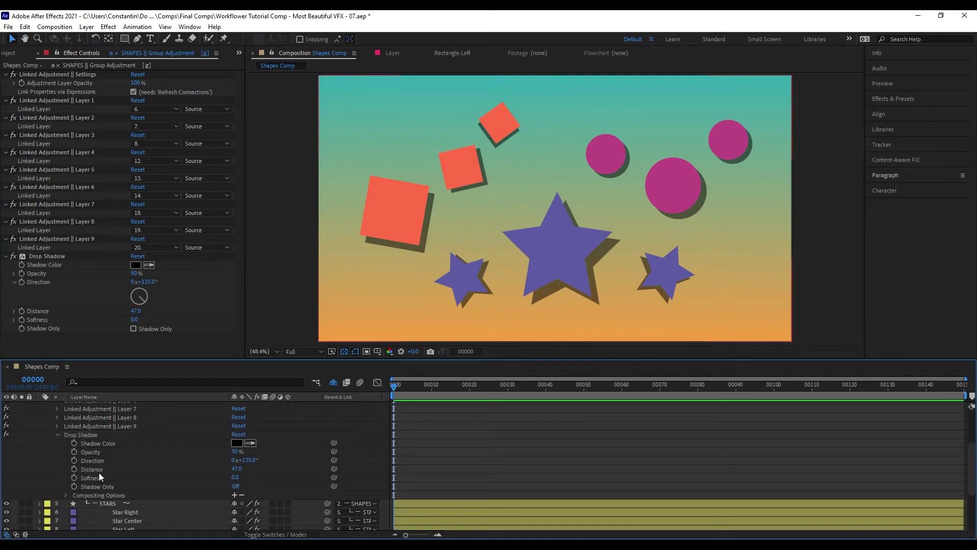
click(133, 460)
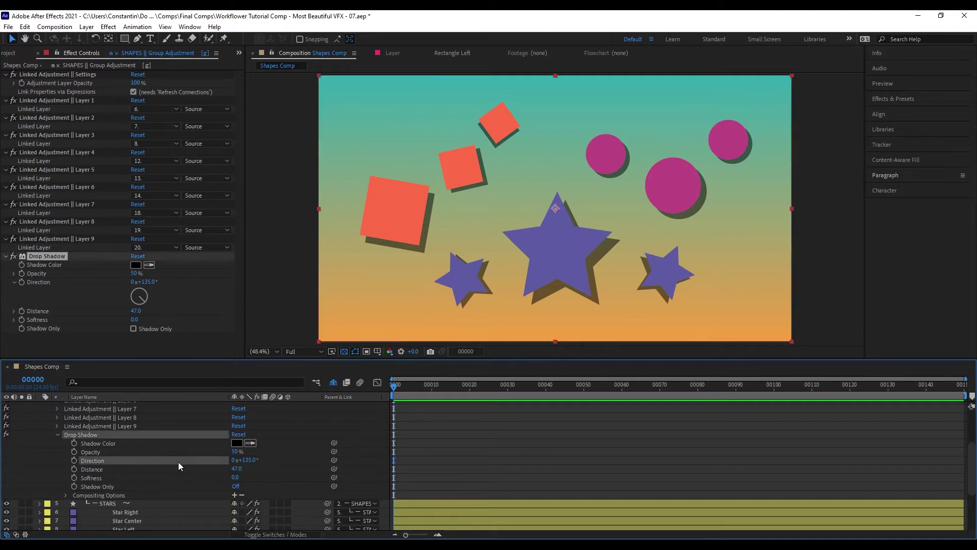
shift+click(118, 468)
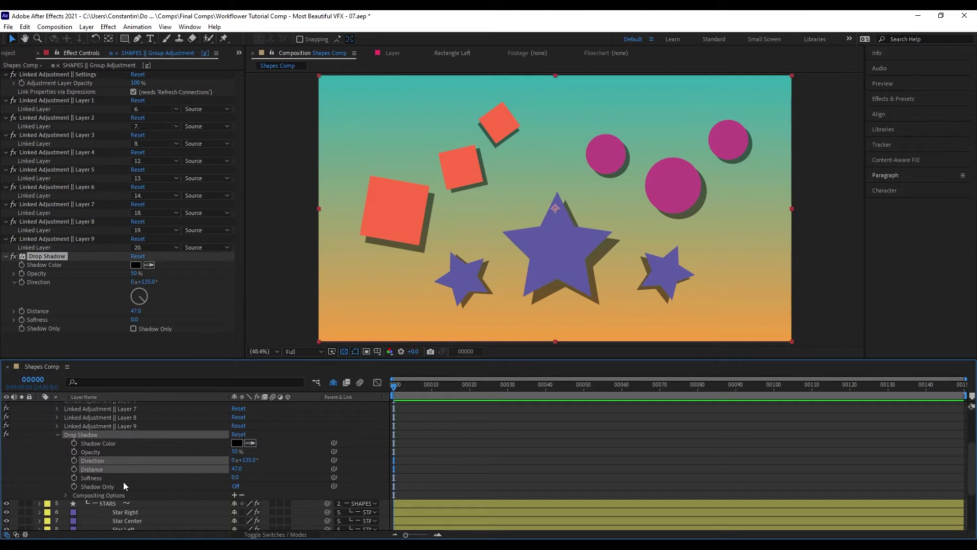
shift+click(127, 478)
key(ctrl+alt+x)
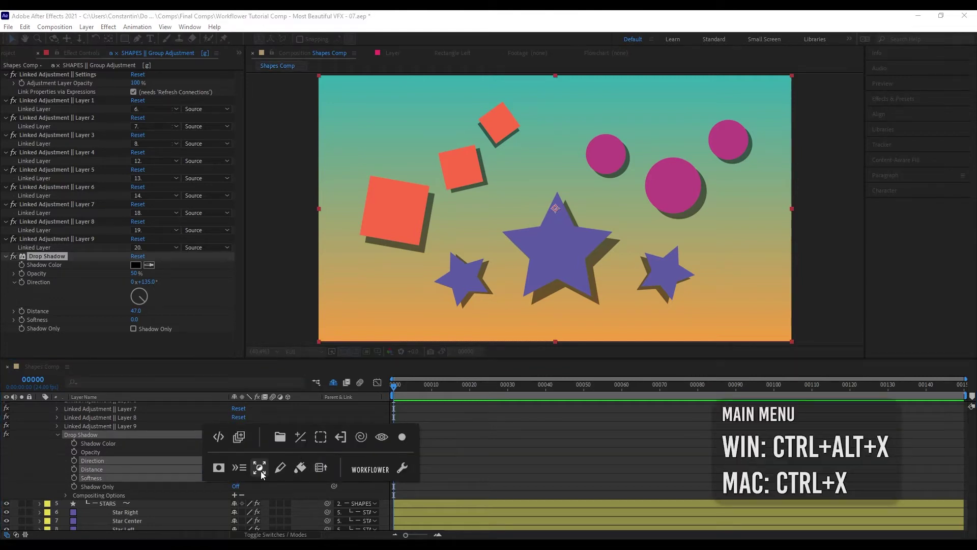
click(259, 469)
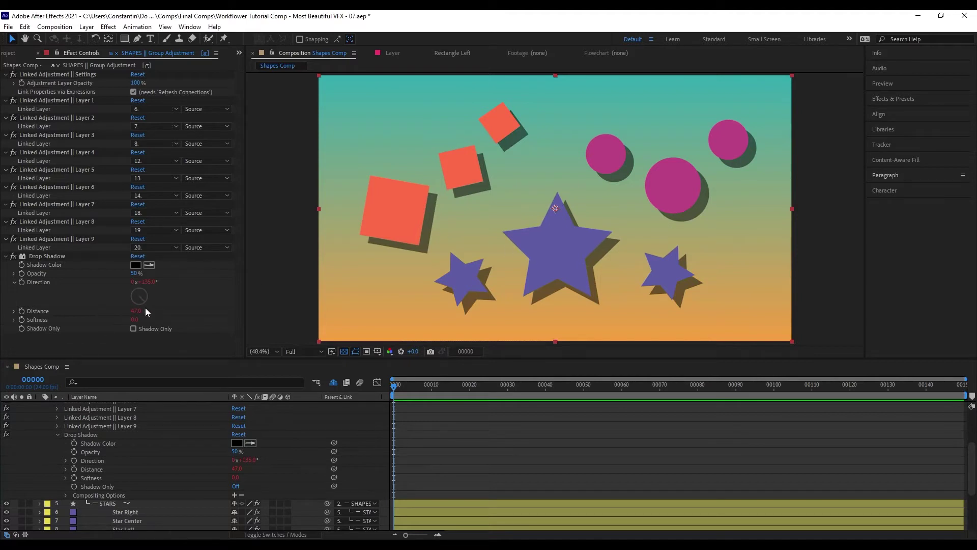
drag(136, 310, 159, 301)
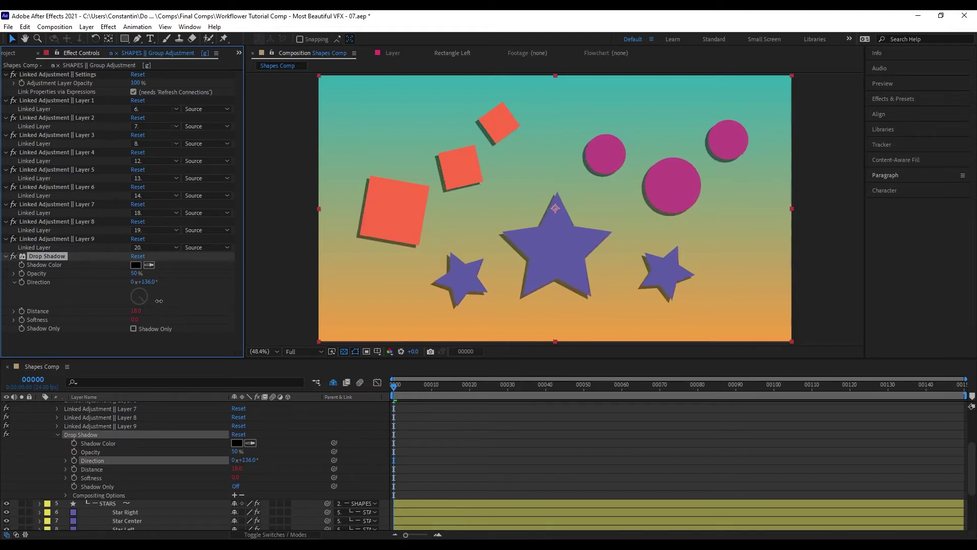
click(126, 301)
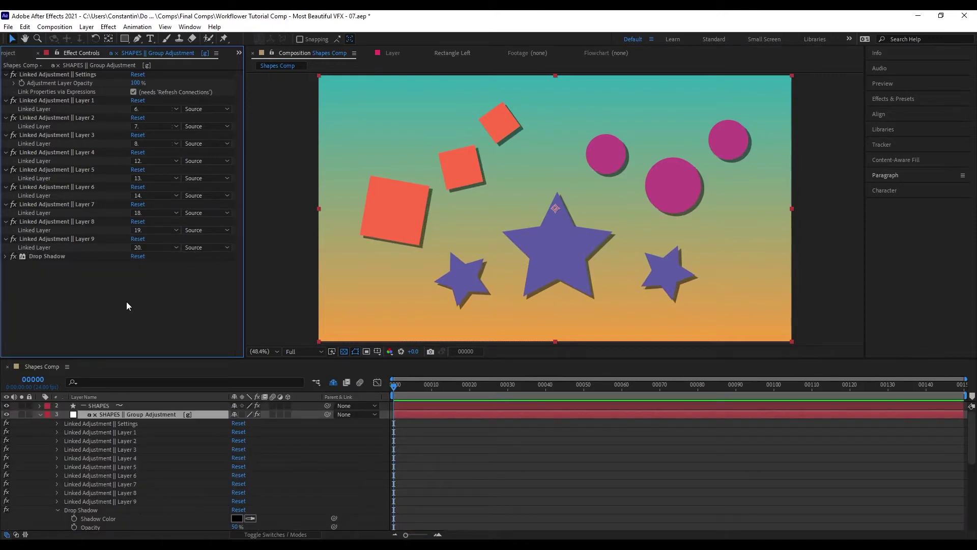
Apply a Gradient Ramp to the SHAPES group adjustment and refresh its connections
key(ctrl+space)
text(grad)
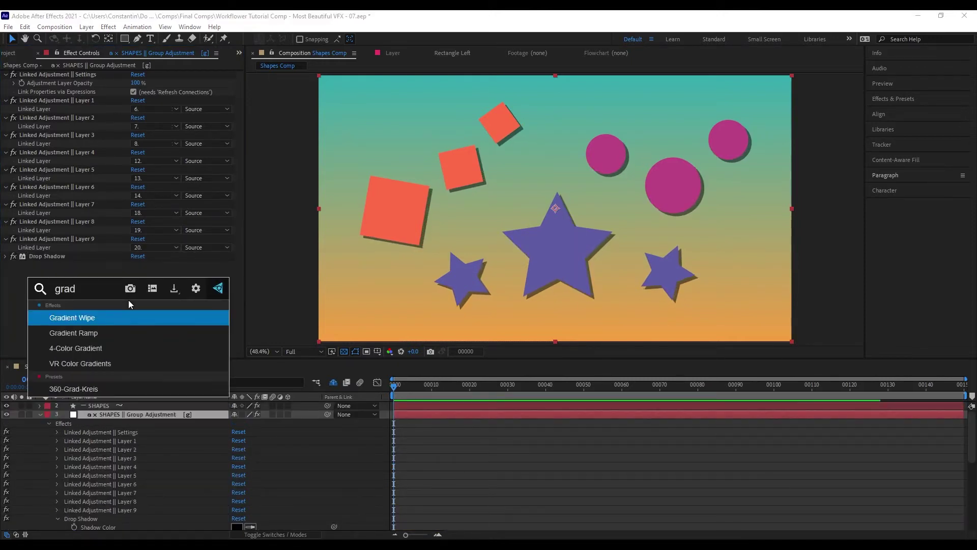
key(Down)
key(Return)
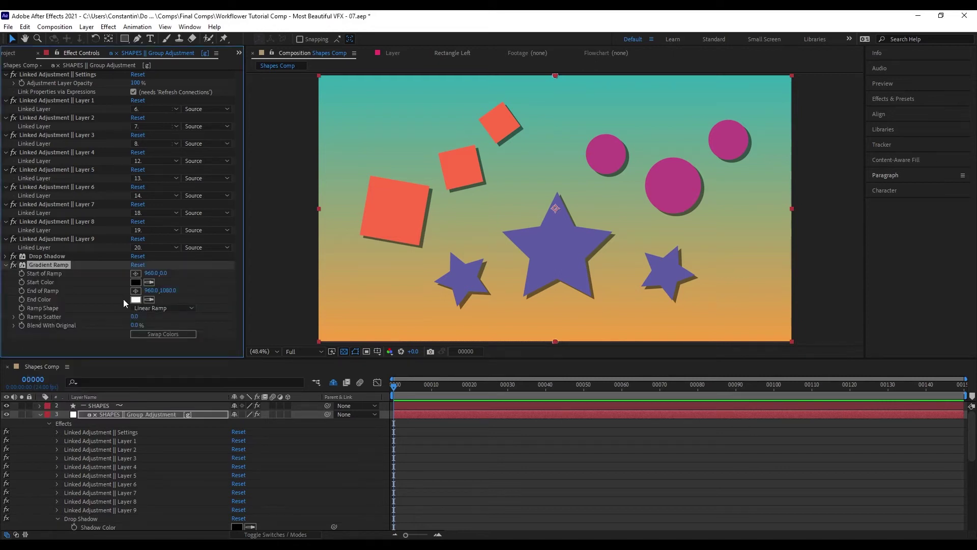
key(ctrl+alt+q)
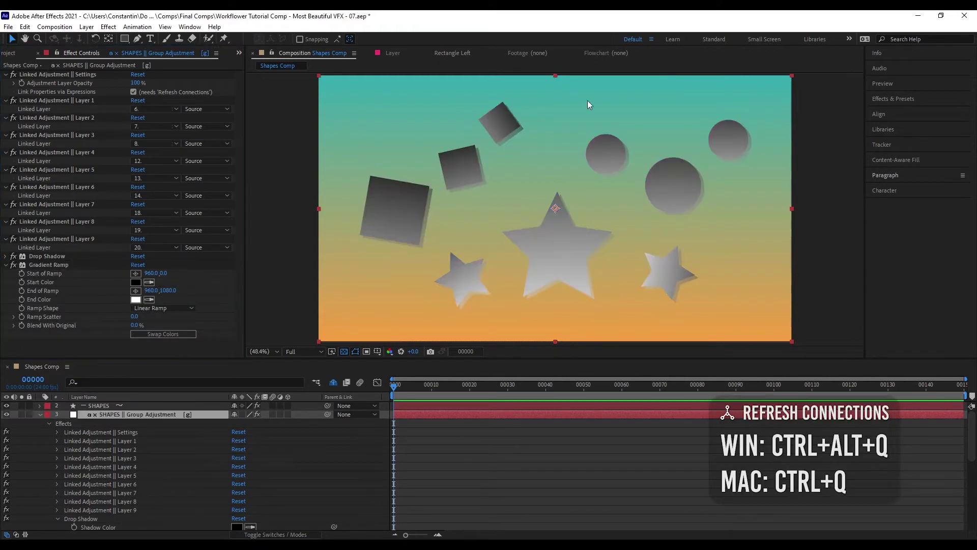
Move the Gradient Ramp's start to about 1379, 273 and its end to about 1503, 613, around the large circle
click(45, 266)
mouse_move(555, 76)
mouse_down()
mouse_move(484, 127)
mouse_move(674, 157)
mouse_move(659, 142)
mouse_up()
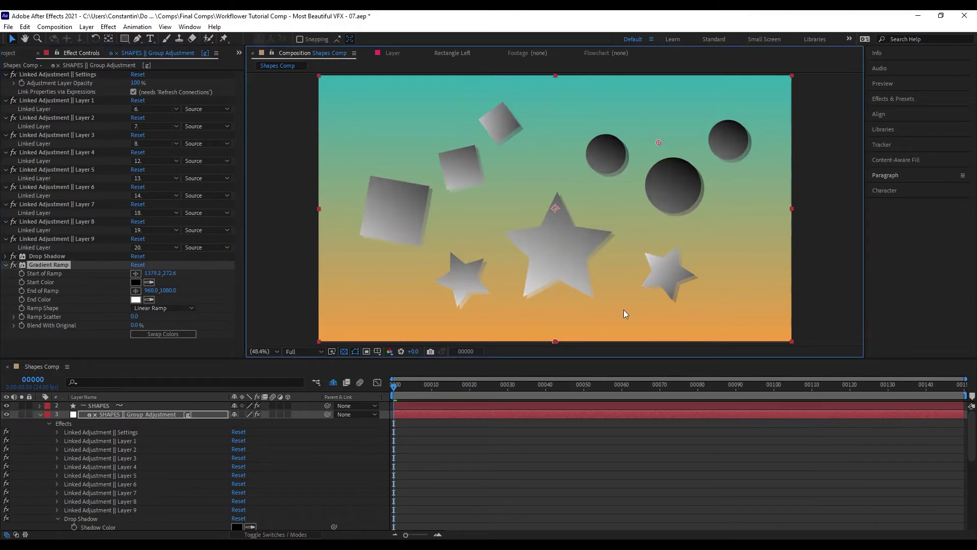
mouse_move(555, 341)
mouse_down()
mouse_move(505, 262)
mouse_move(546, 307)
mouse_move(657, 285)
mouse_up()
mouse_move(656, 234)
mouse_down()
mouse_move(673, 248)
mouse_move(690, 243)
mouse_move(689, 227)
mouse_up()
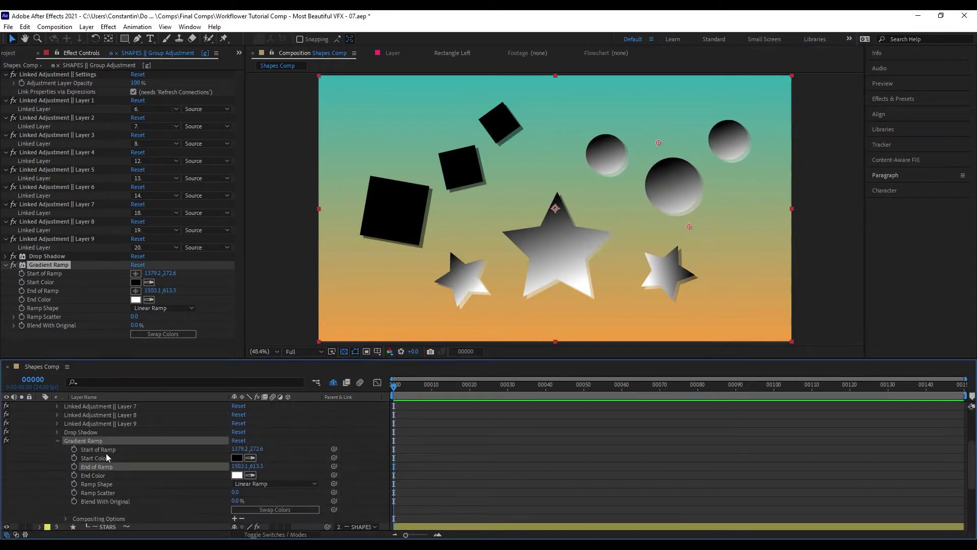
Convert the Gradient Ramp's Start of Ramp and End of Ramp to comp-size properties with Workflower
click(158, 451)
shift+click(161, 467)
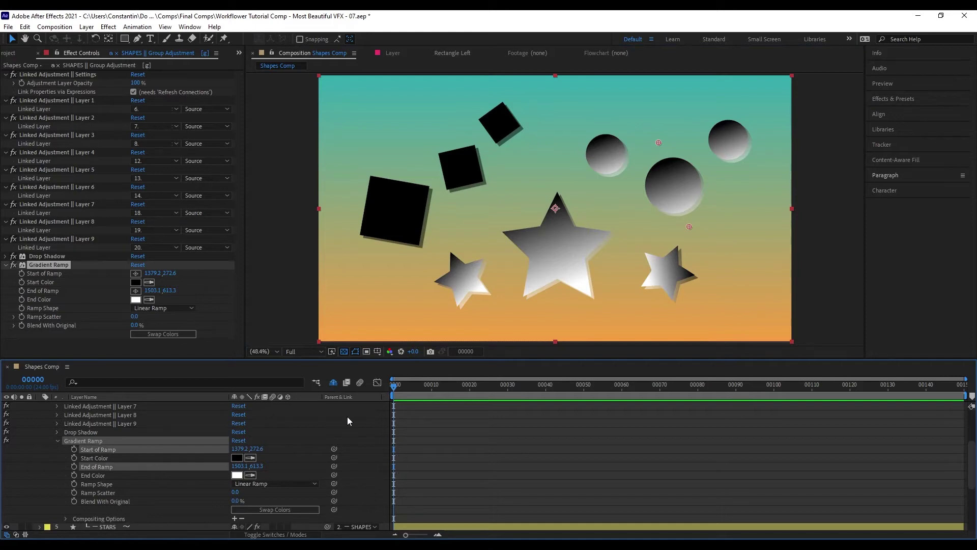
key(ctrl+alt+x)
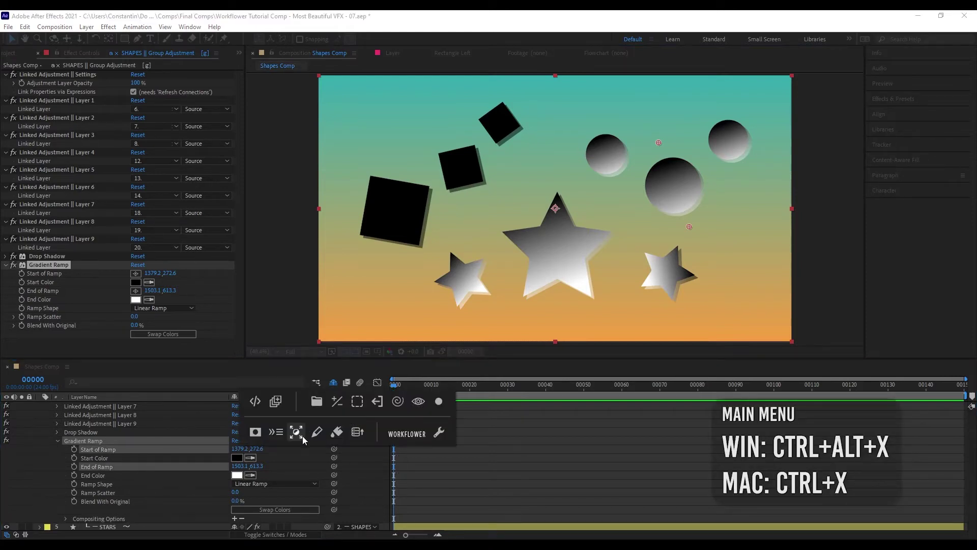
click(302, 438)
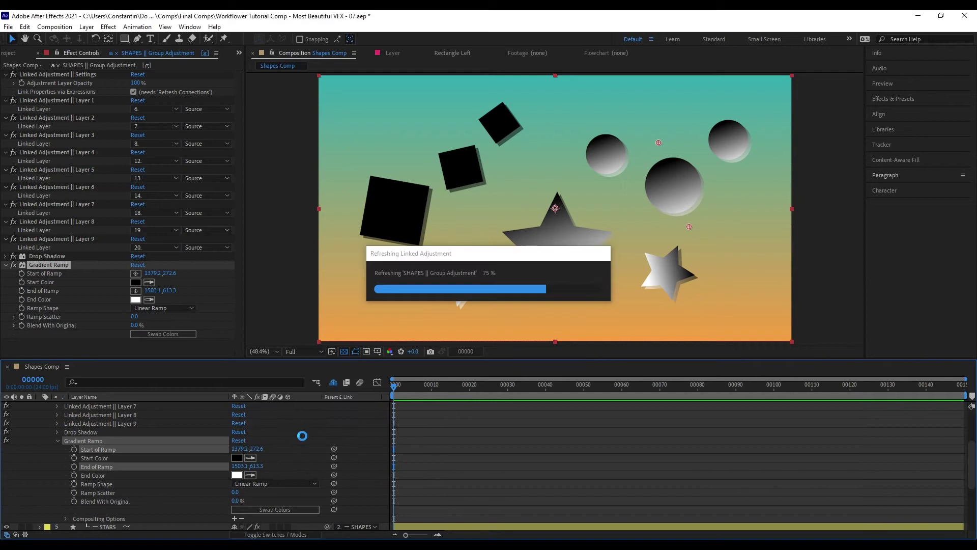
Reposition the Gradient Ramp so it starts beside the smallest square and ends just below the right star
click(37, 265)
drag(658, 143, 469, 96)
drag(690, 228, 655, 314)
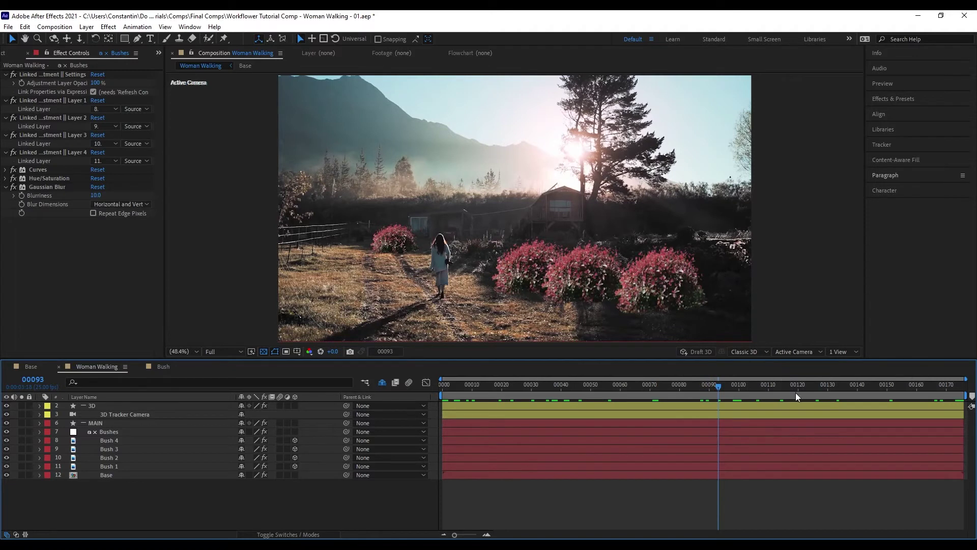
Create a linked adjustment layer for Bush 1, Bush 2 and Bush 3 in the Woman Walking composition
click(911, 386)
drag(916, 390, 969, 388)
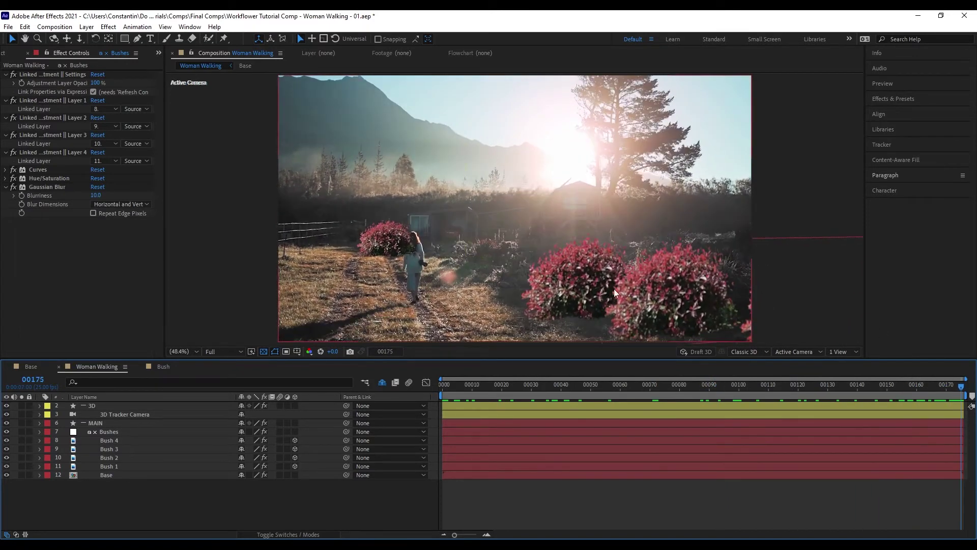
key(space)
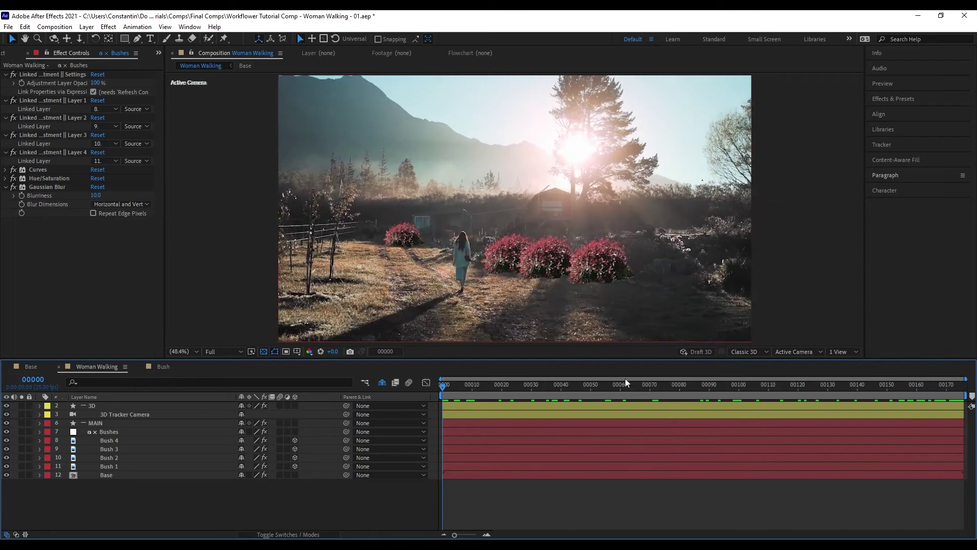
key(space)
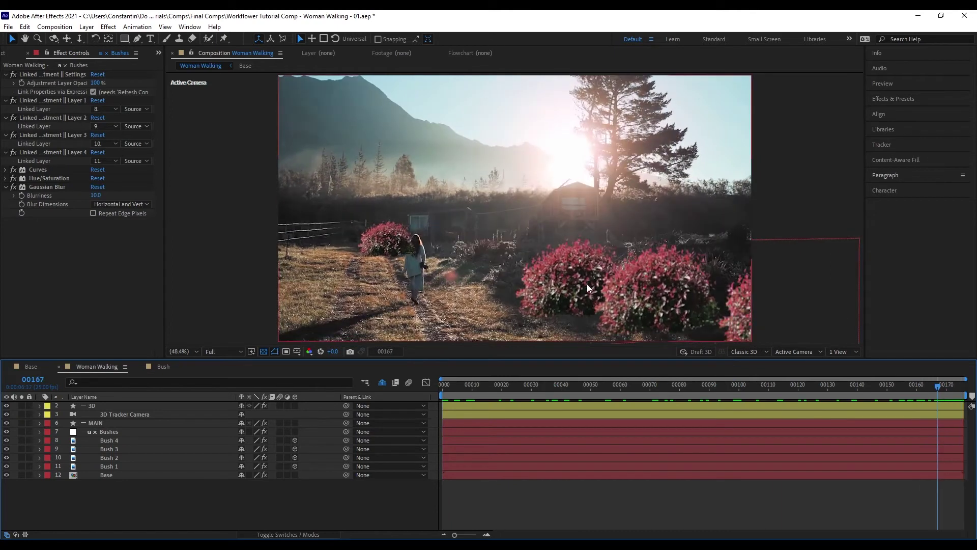
click(131, 451)
click(139, 458)
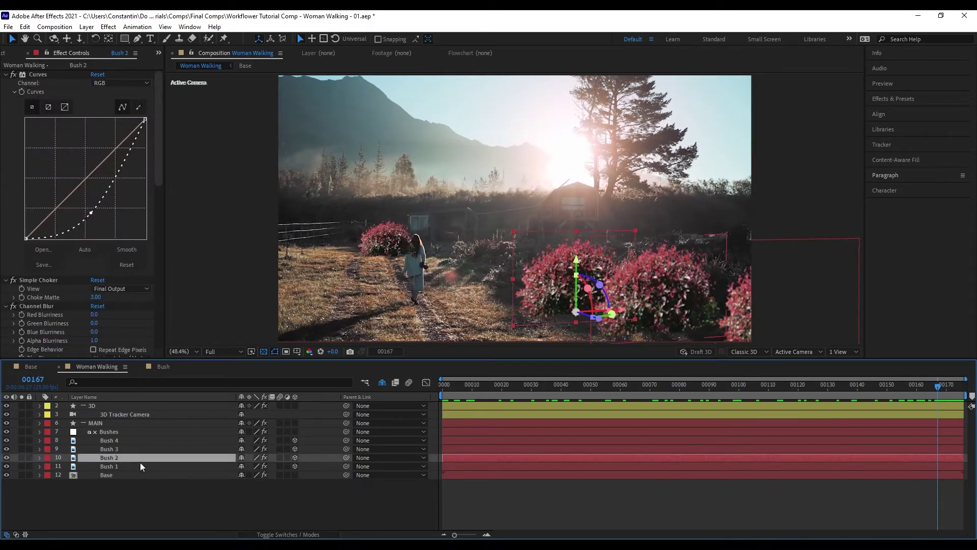
click(142, 466)
shift+click(144, 450)
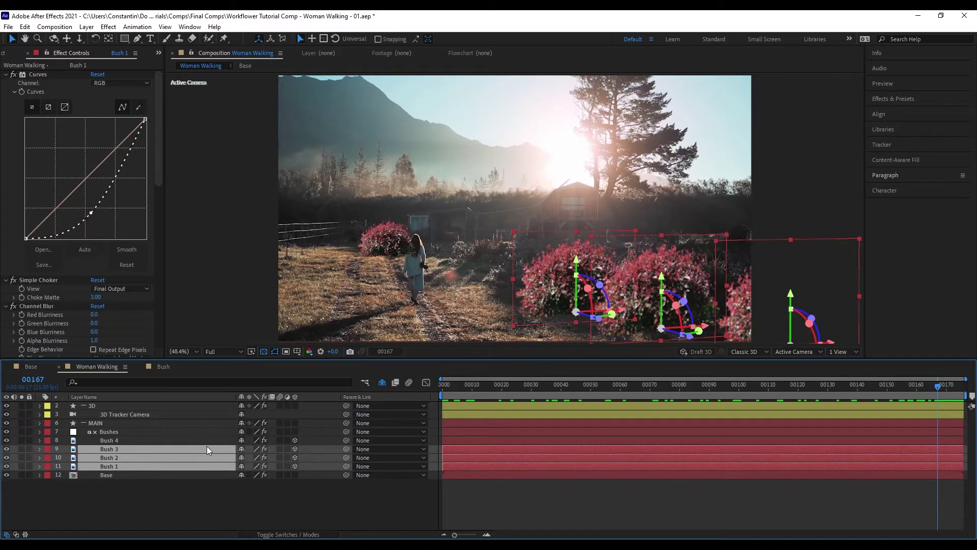
key(ctrl+alt+period)
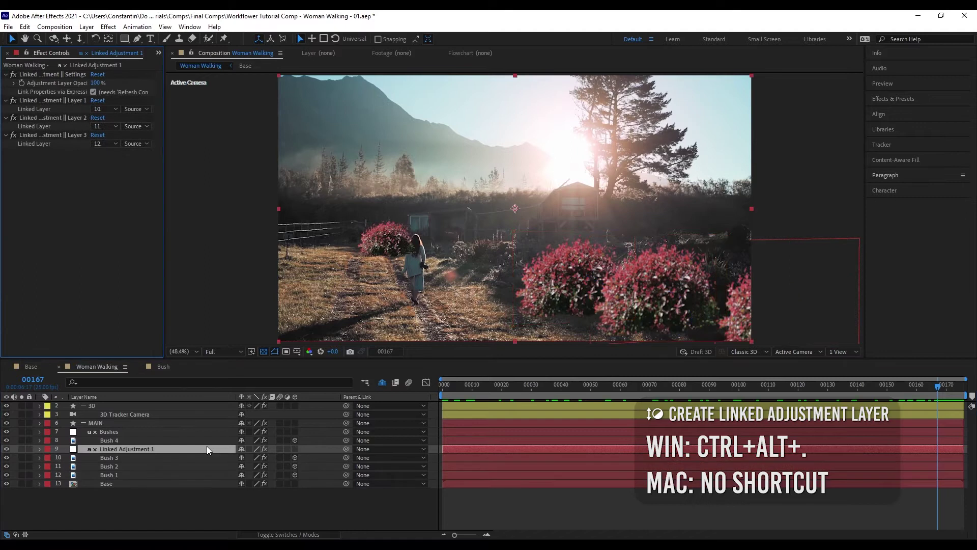
Rename the new linked adjustment layer above Bush 3 as Brighten Front
key(shift+Return)
text(Brighten F)
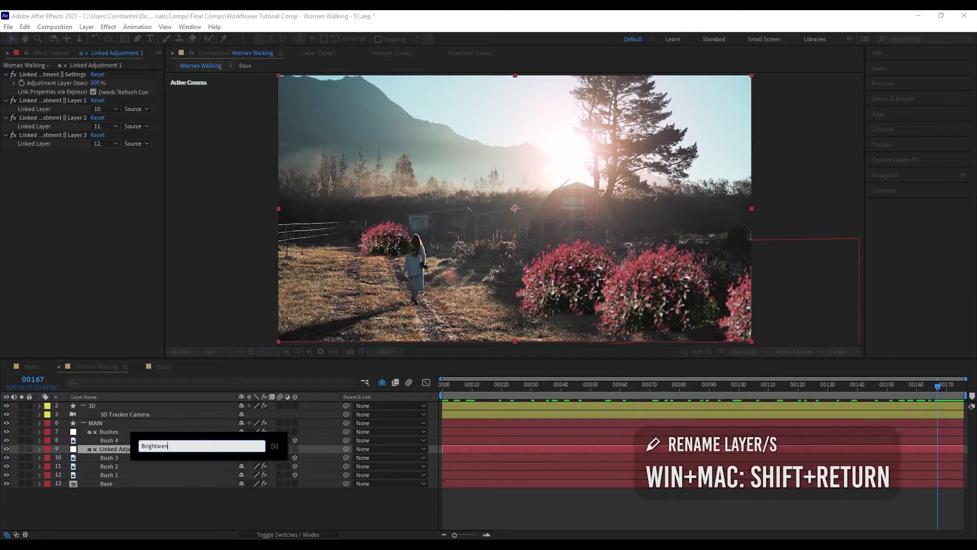
text(ront)
key(Return)
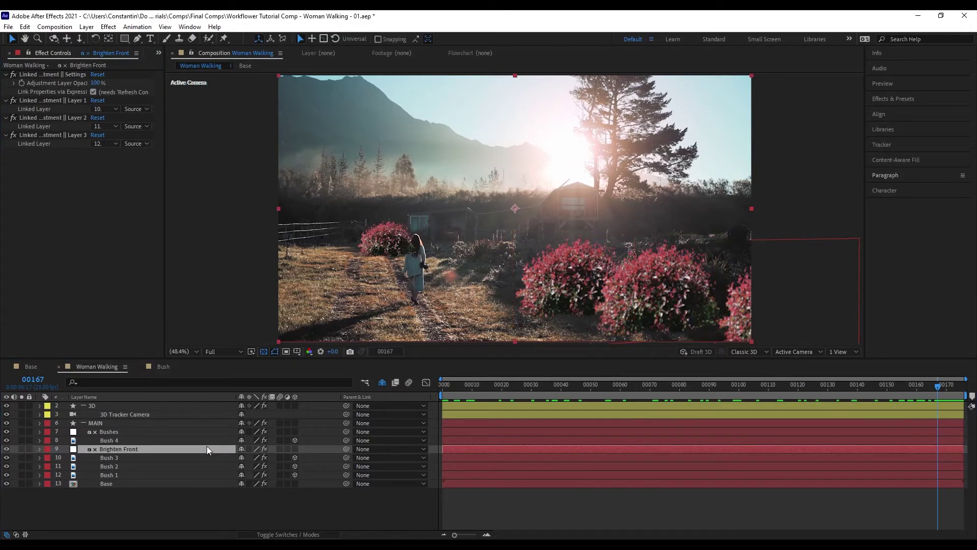
Apply a Curves effect to the Brighten Front linked adjustment layer and refresh its Workflower connections
key(ctrl+space)
text(cur)
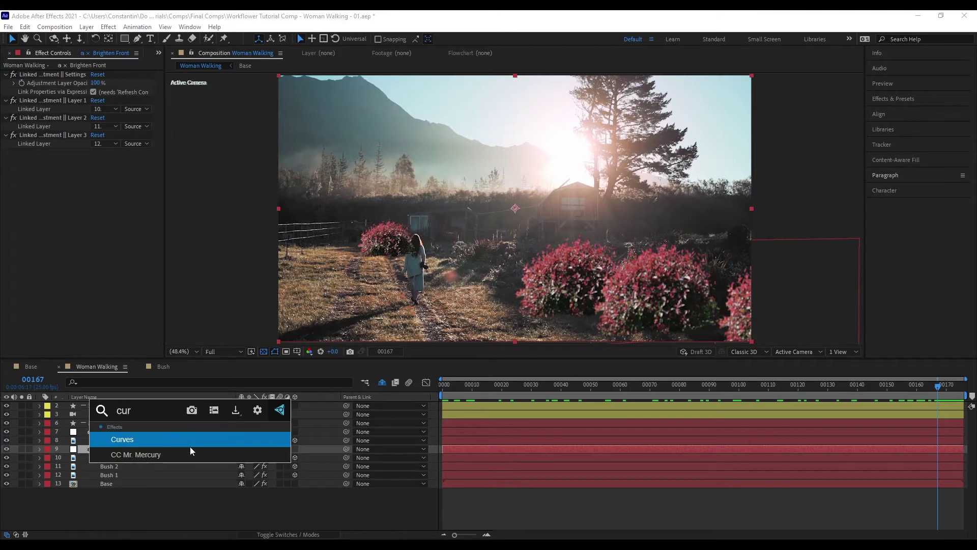
key(Return)
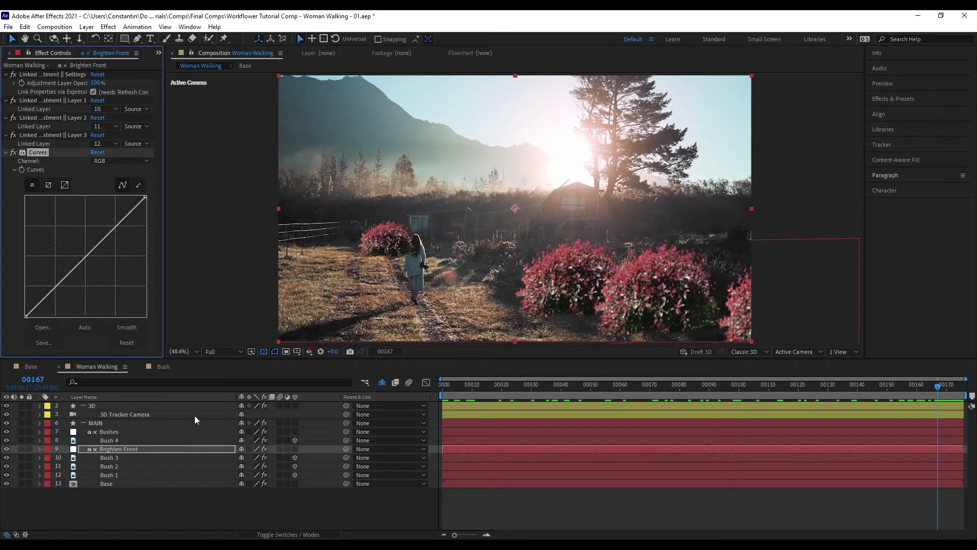
key(ctrl+alt+q)
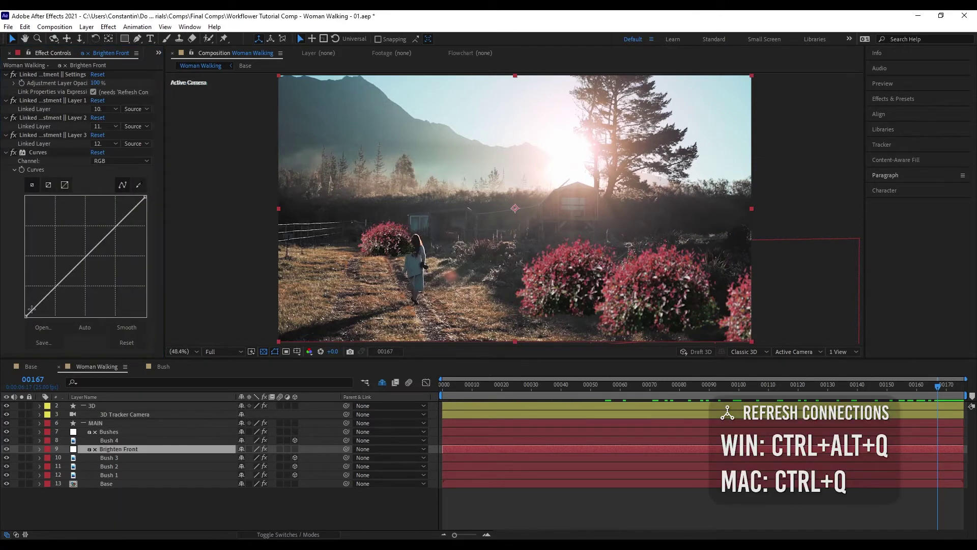
Raise Brighten Front's RGB curve to brighten the bushes and keyframe Curves at frames 0, 50, 120, 167 and near the end
click(23, 318)
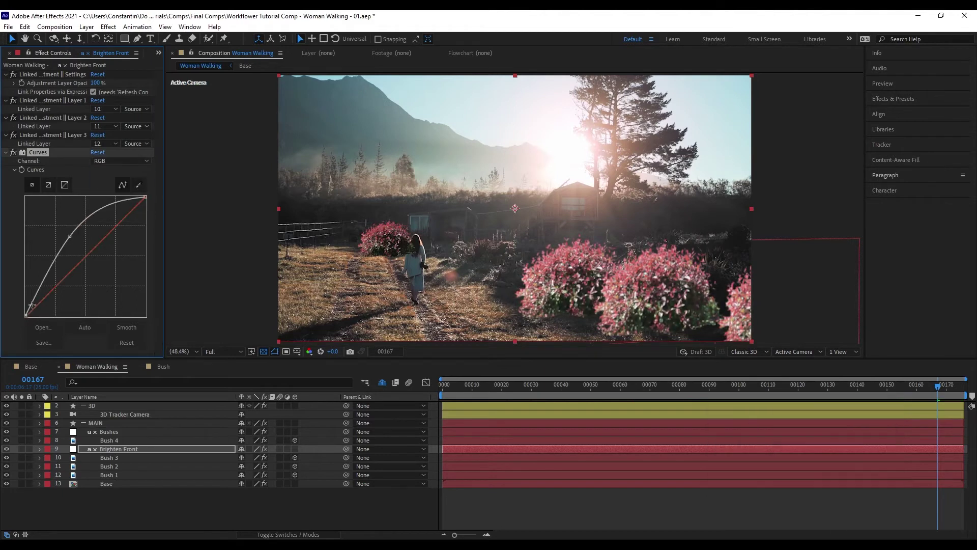
drag(86, 256, 46, 250)
click(52, 259)
key(k)
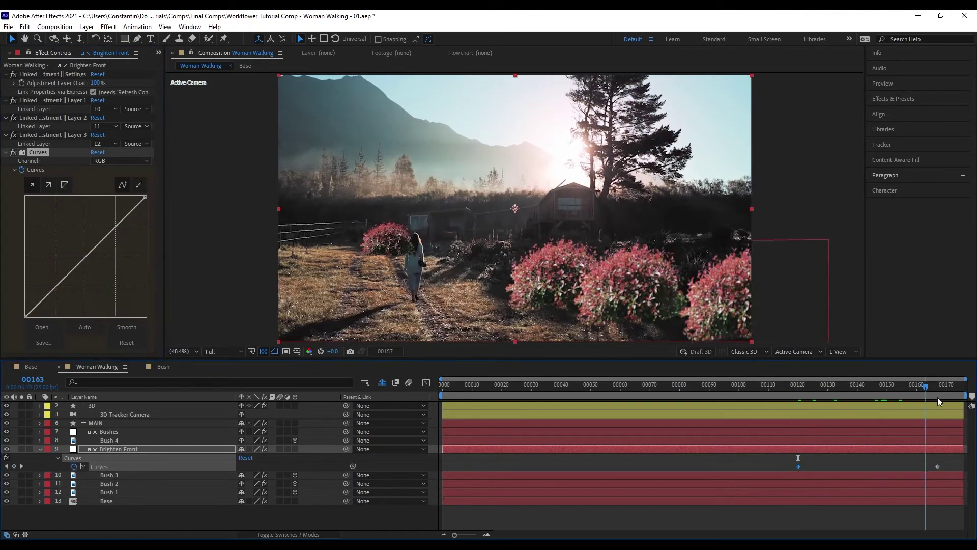
key(u)
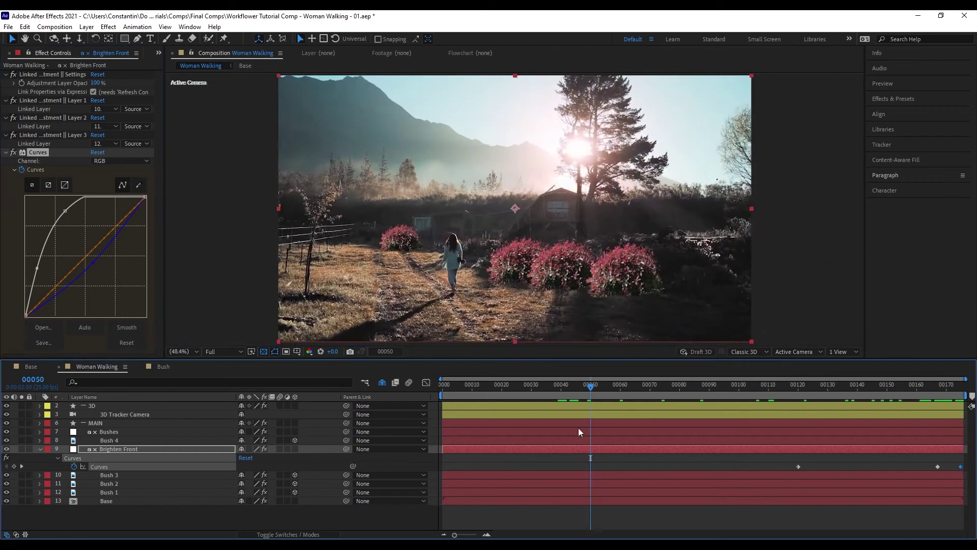
key(Home)
Add Hue/Saturation to Brighten Front with Master Saturation -17 and keyframe its Effect Opacity from frame 0 down to 0% at about frame 28
key(ctrl+alt+shift+f)
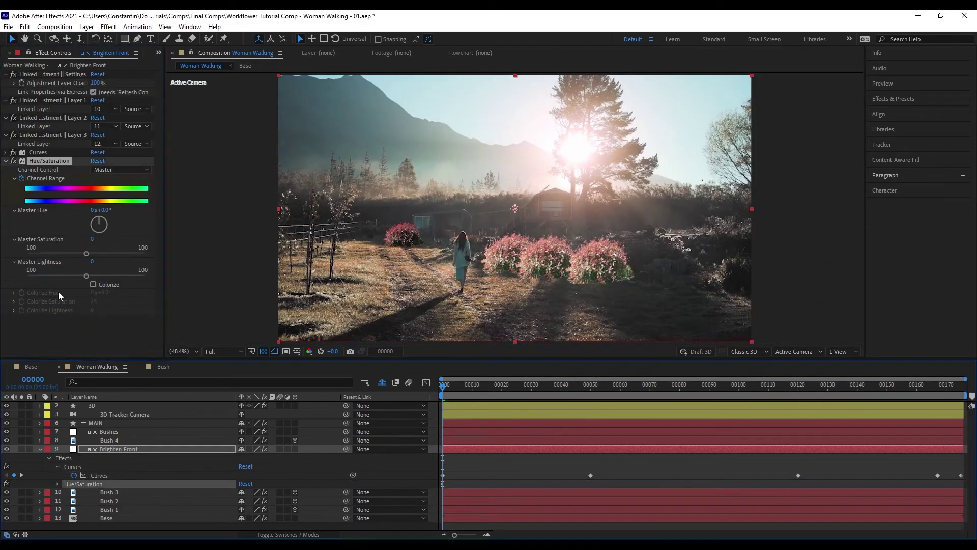
key(space)
drag(72, 253, 77, 253)
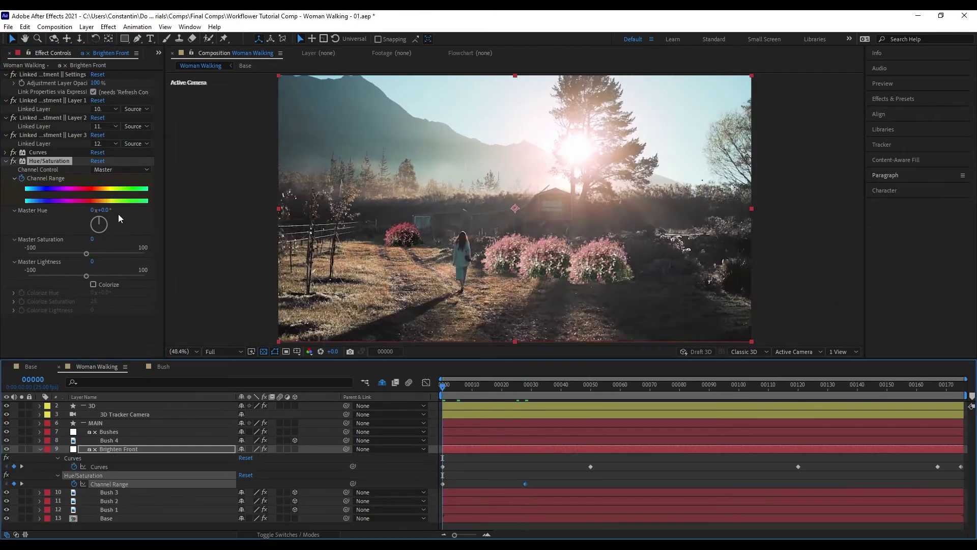
click(56, 483)
click(116, 509)
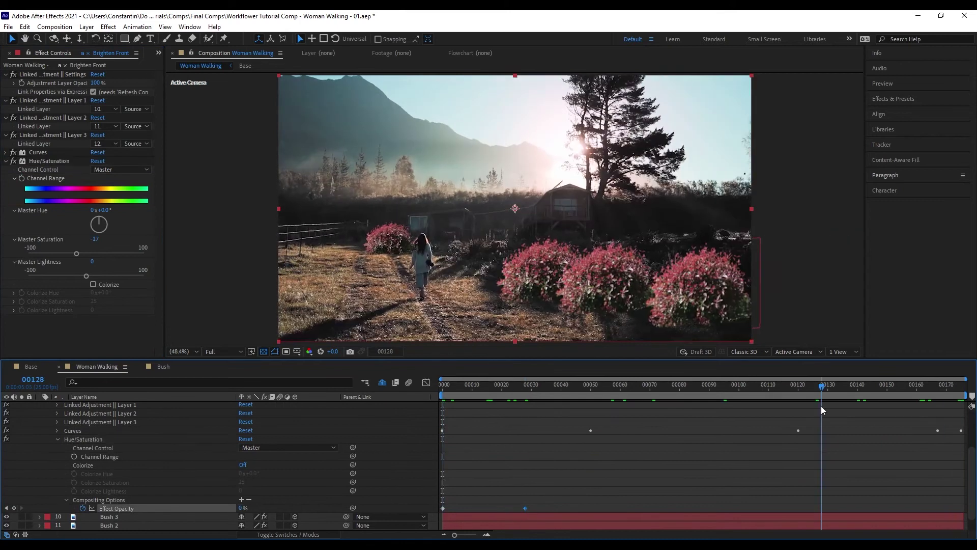
scroll(264, 470, up, 3)
click(41, 414)
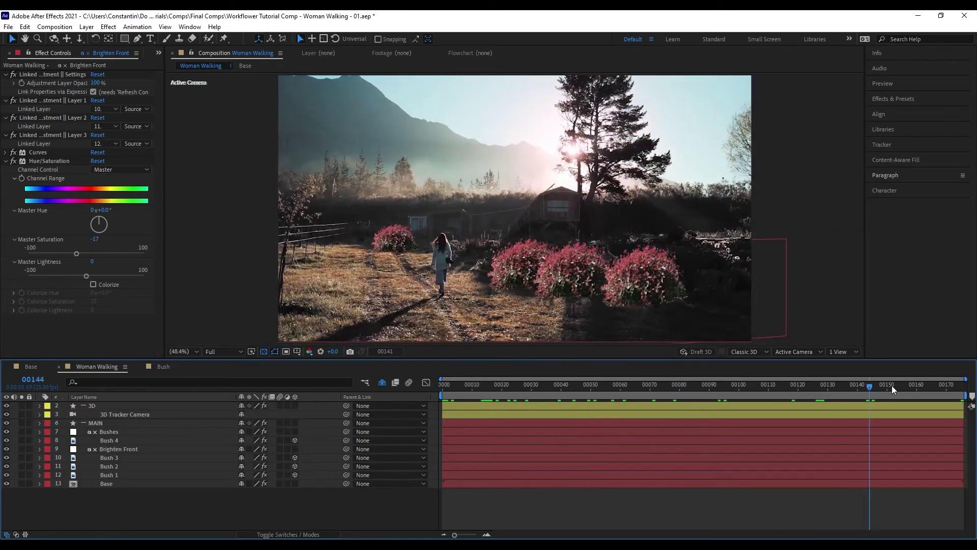
Check how the animated brightening affects the front bushes at several points along the shot
click(611, 388)
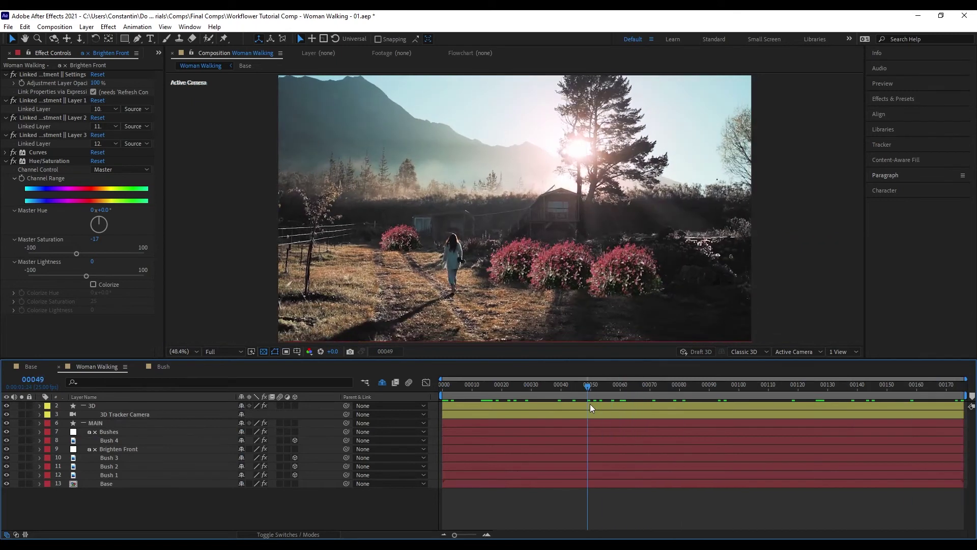
key(Home)
drag(637, 387, 649, 414)
Move the Brighten Front layer above Bush 4, directly below the Bushes layer
click(116, 450)
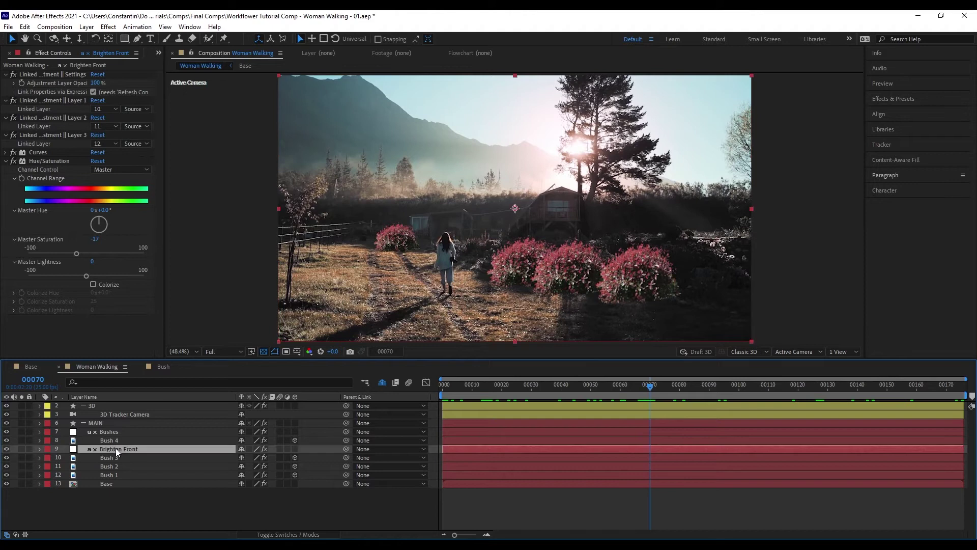
drag(116, 450, 93, 442)
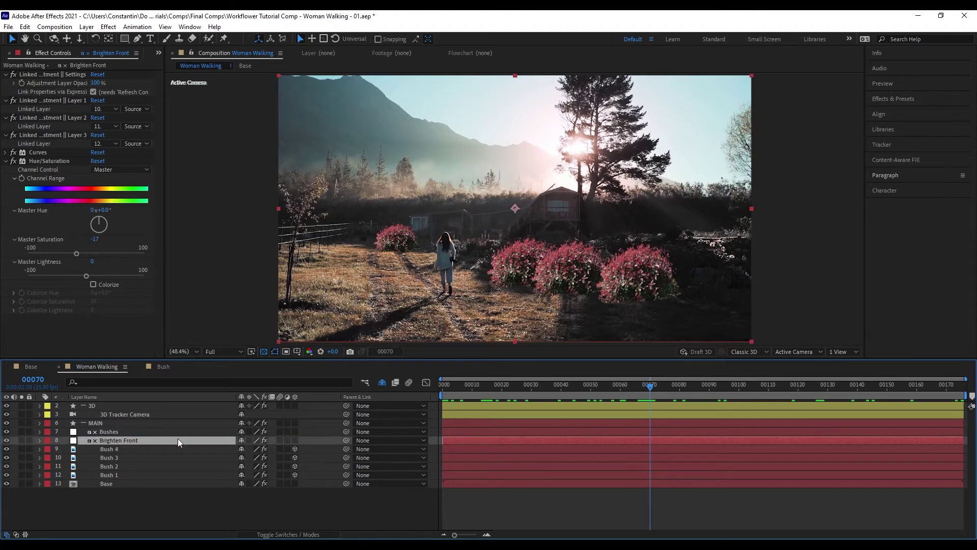
Examine the order of the linked Brighten Front and Bushes effects on Bush 3 with all its effects collapsed
click(131, 449)
click(135, 457)
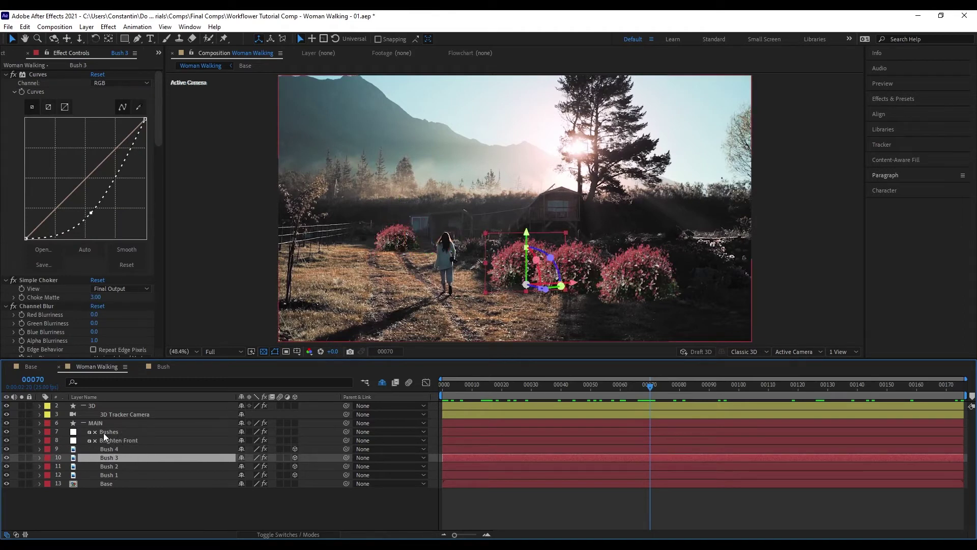
click(51, 298)
key(ctrl+grave)
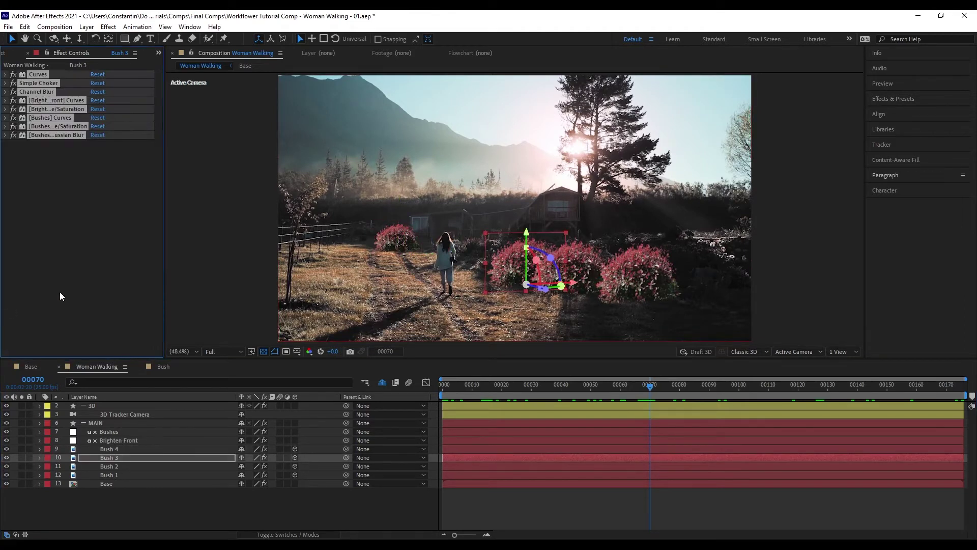
drag(169, 178, 249, 178)
click(65, 101)
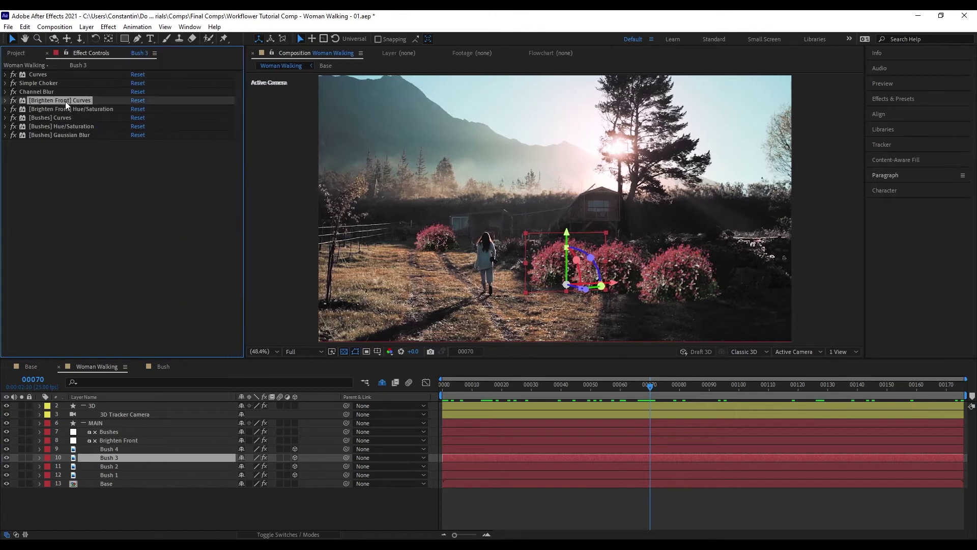
shift+click(66, 108)
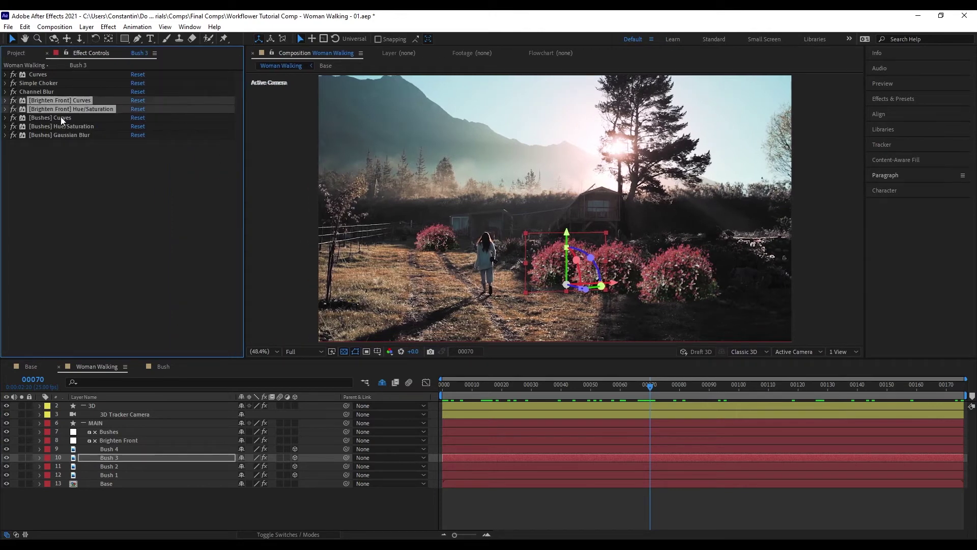
click(60, 118)
shift+click(64, 136)
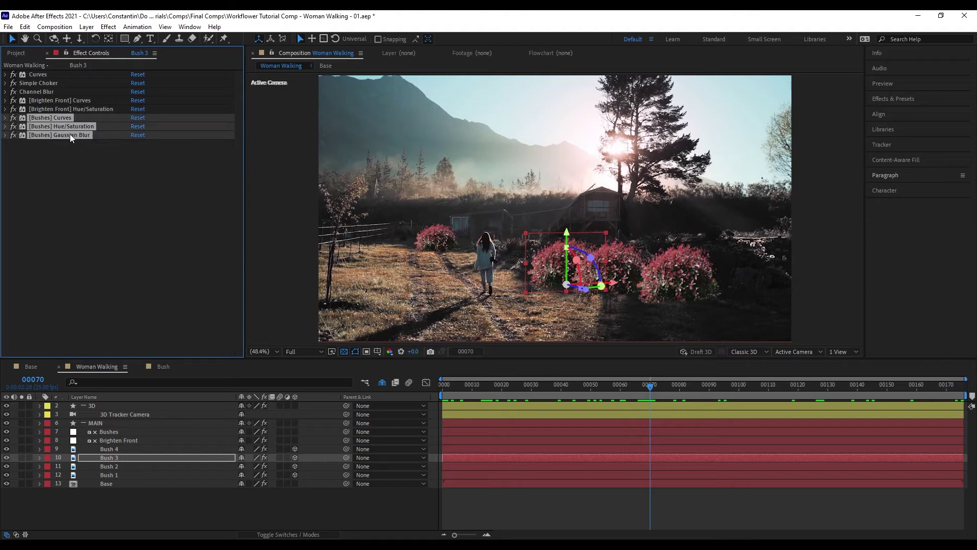
Move the Brighten Front layer above the Bushes layer and refresh the Workflower layout
click(121, 442)
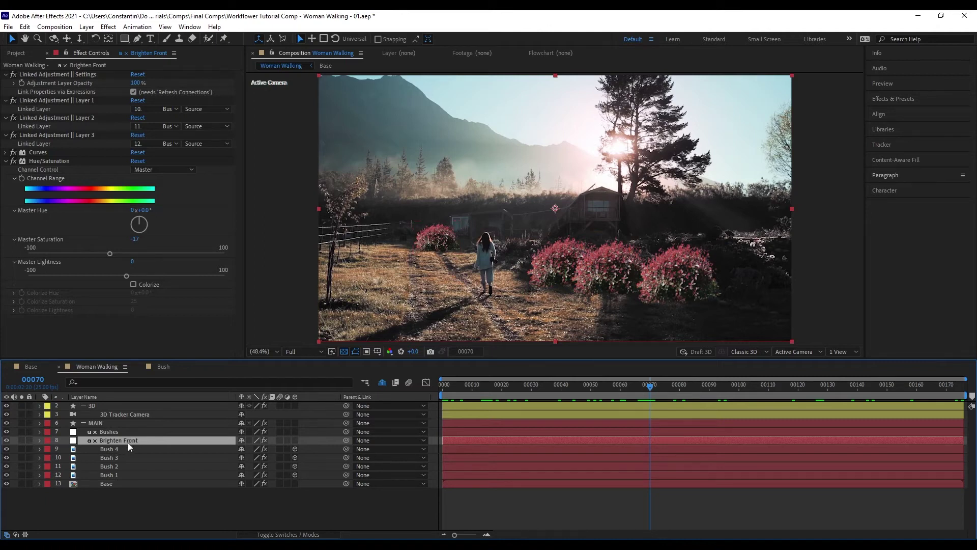
click(130, 433)
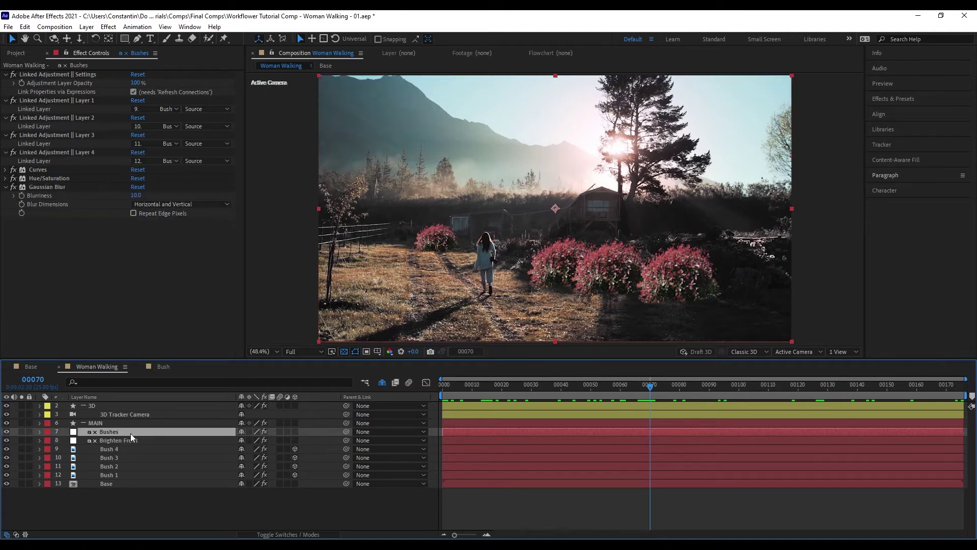
click(127, 441)
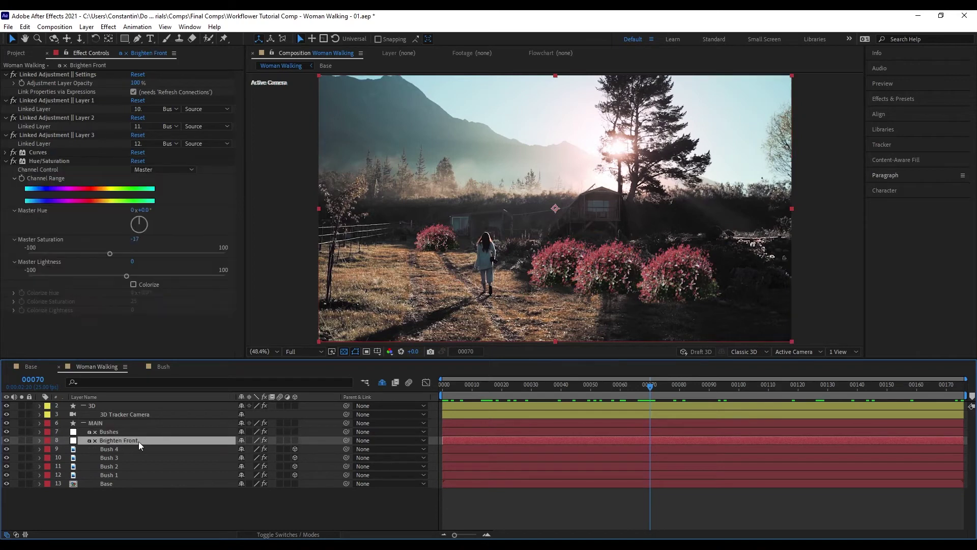
drag(142, 441, 154, 428)
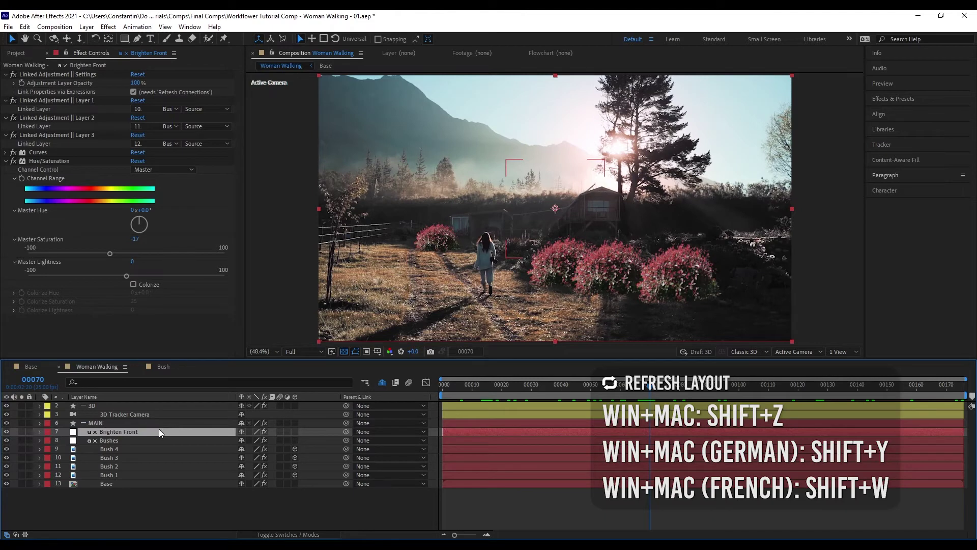
click(138, 457)
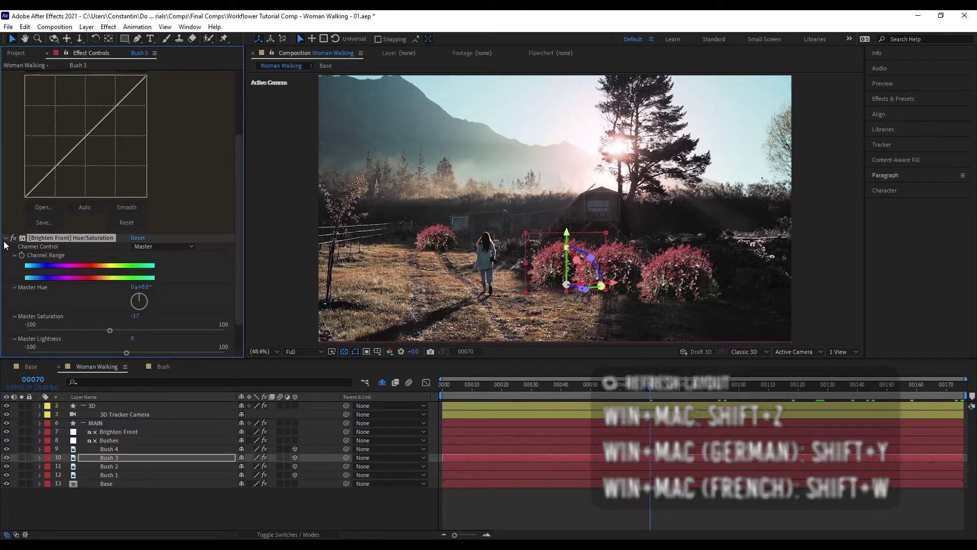
key(shift+z)
Compare the positions of the Bushes and Brighten Front effect groups on Bush 3 after the layer reordering
click(61, 102)
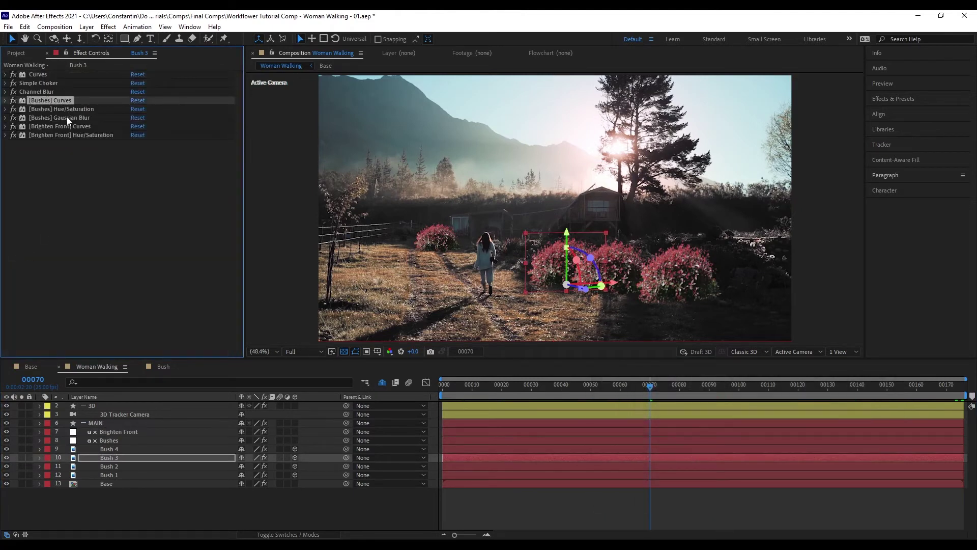
shift+click(53, 117)
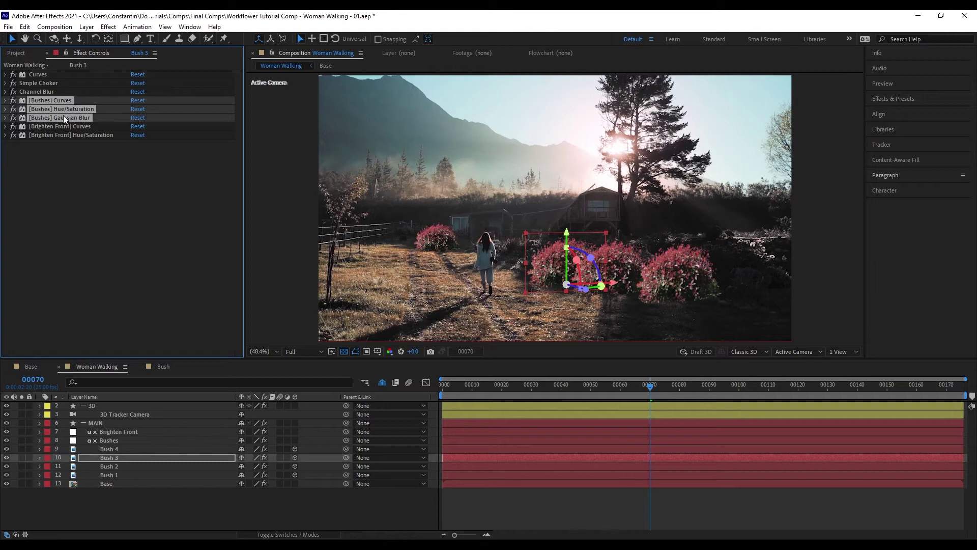
click(69, 126)
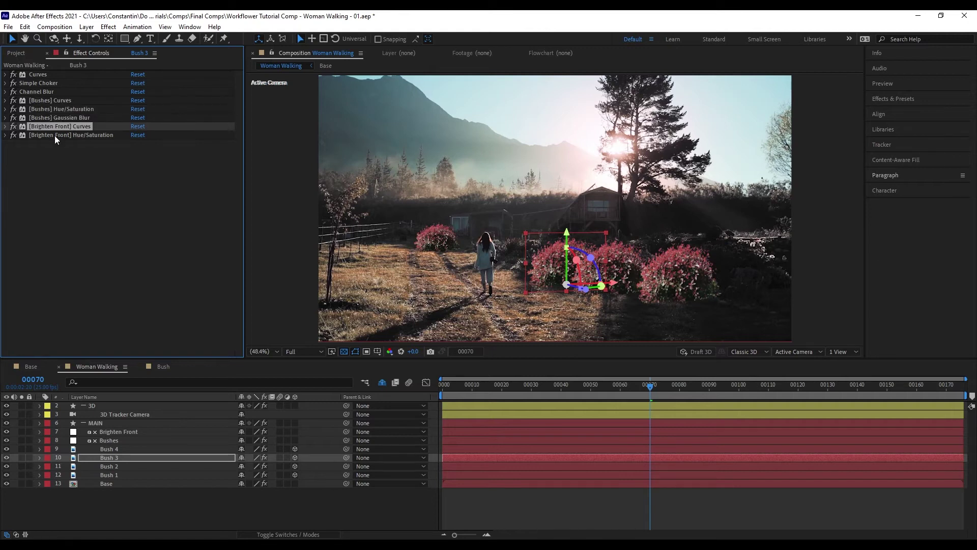
shift+click(51, 136)
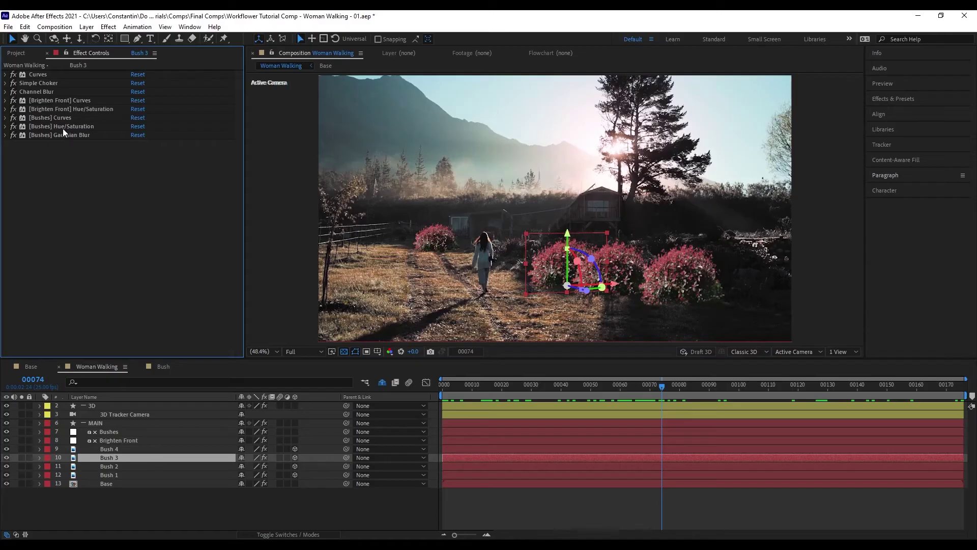
Review all linked effects on Bush 3, from Brighten Front Curves through Bushes Gaussian Blur
click(56, 101)
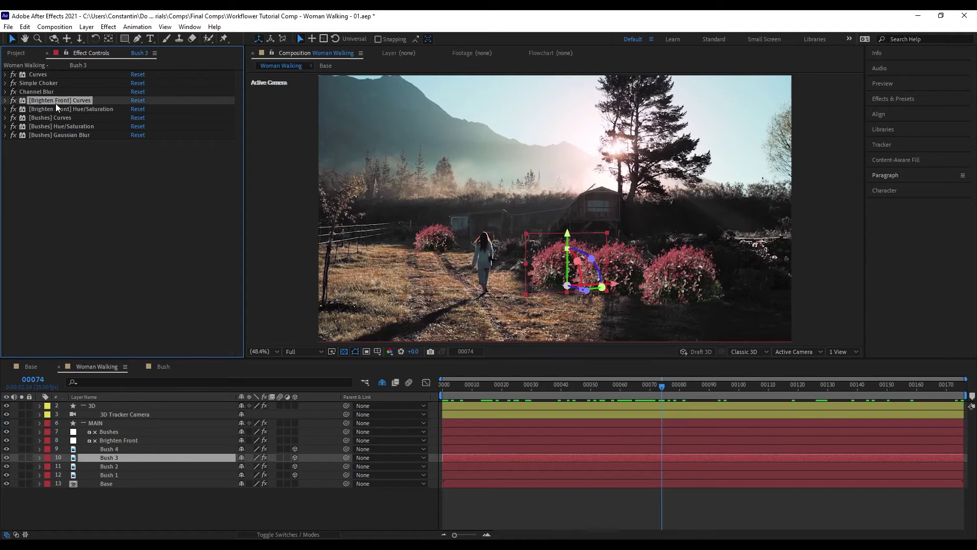
shift+click(56, 134)
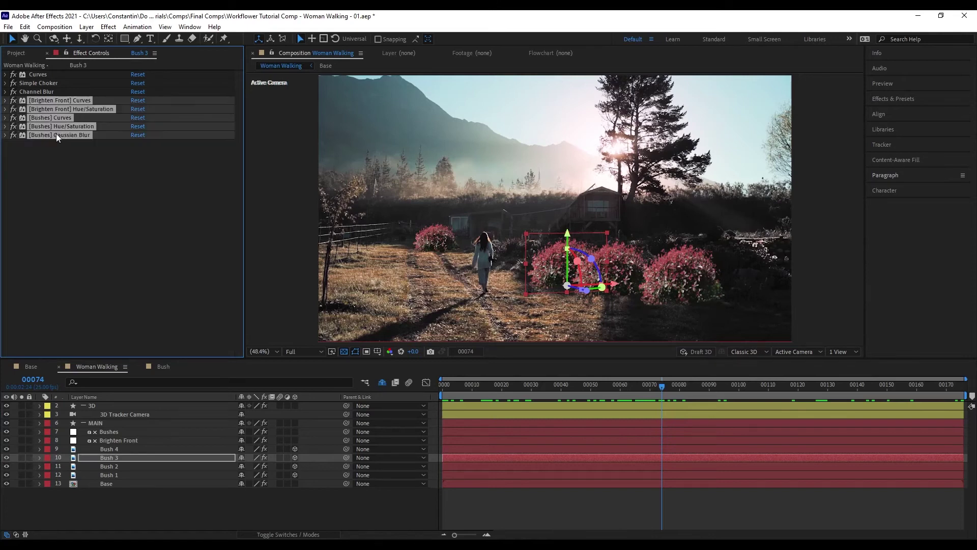
click(75, 186)
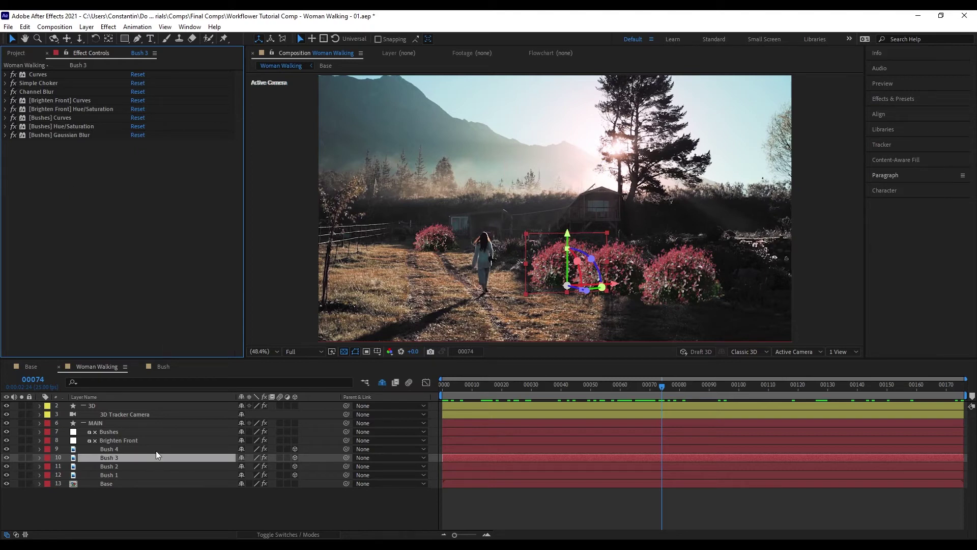
Move Bush 3's Simple Choker and Channel Blur below all the linked effects and refresh the Workflower layout
click(50, 82)
shift+click(43, 91)
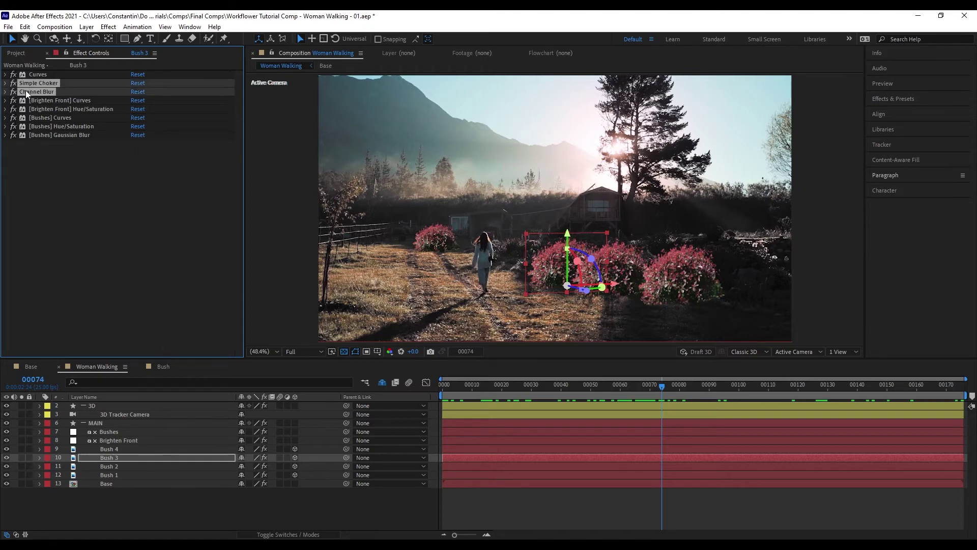
drag(28, 93, 106, 147)
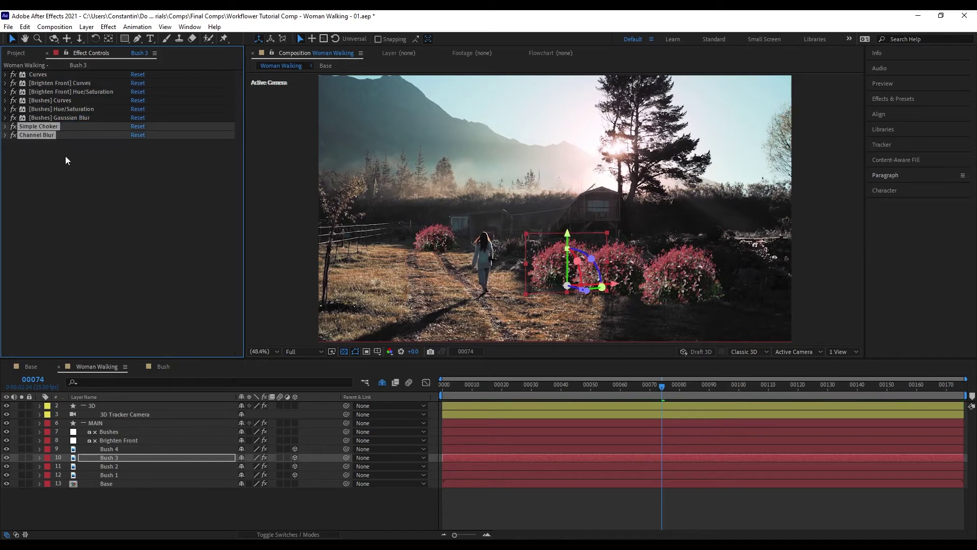
key(shift+z)
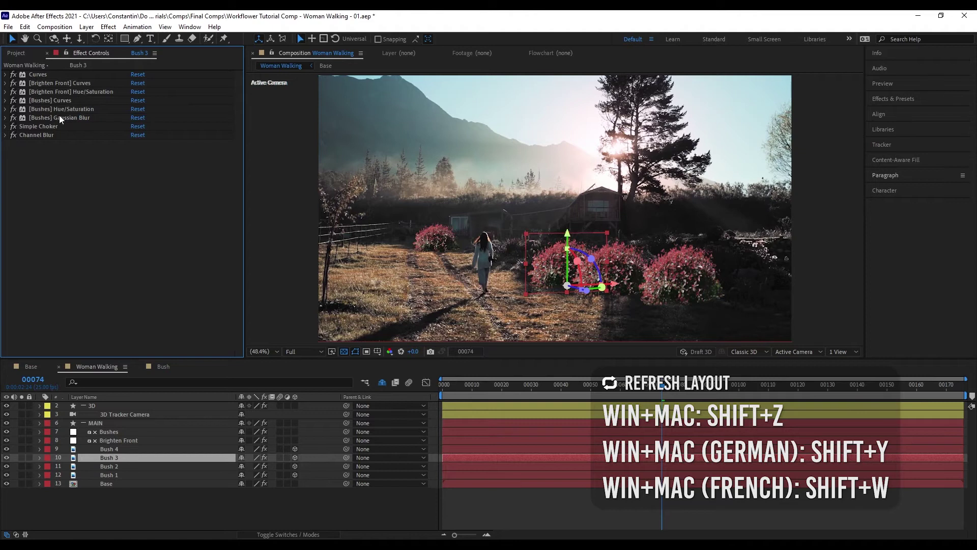
Move Simple Choker and Channel Blur between the Bushes Curves and Bushes Hue/Saturation effects on Bush 3, and refresh the layout
click(36, 126)
shift+click(34, 135)
drag(35, 136, 41, 115)
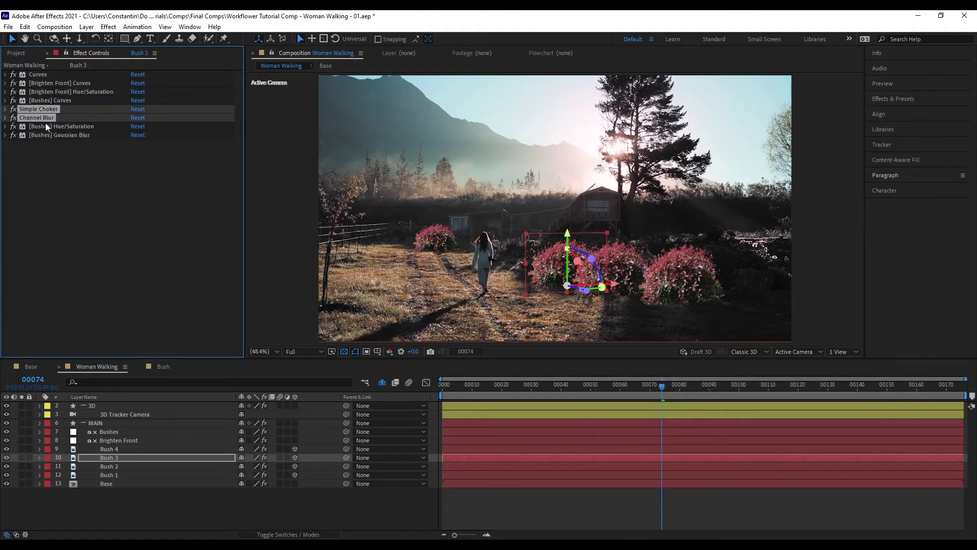
key(shift+z)
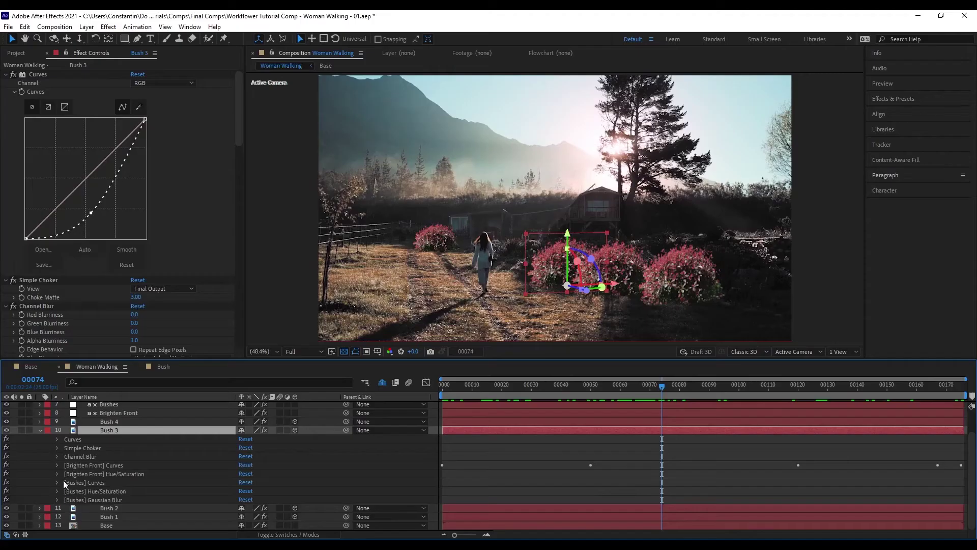
Review the Brighten Front and Bushes linked effects on Bush 3, and collapse the layer's effect list
click(87, 465)
ctrl+click(100, 474)
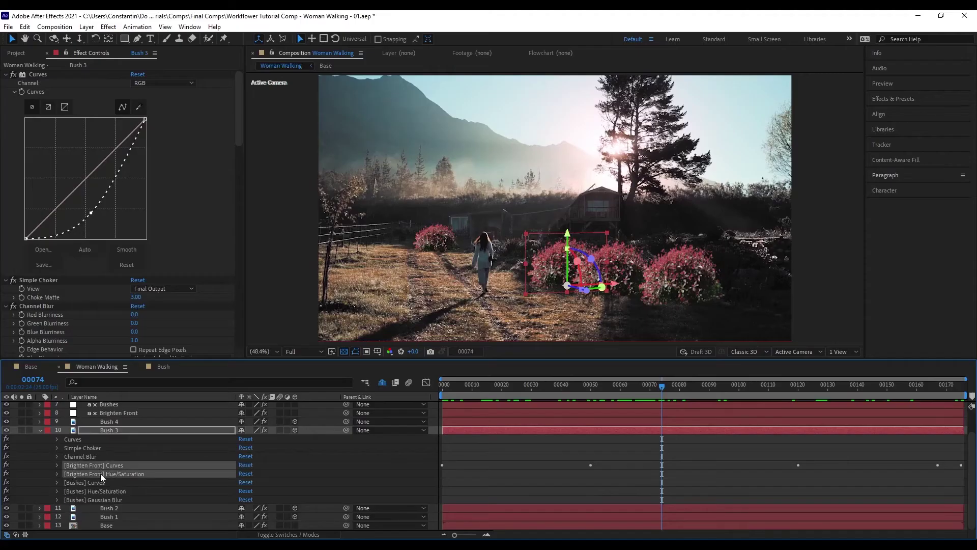
click(57, 483)
click(56, 491)
click(59, 500)
click(65, 500)
scroll(523, 472, down, 2)
key(ctrl+grave)
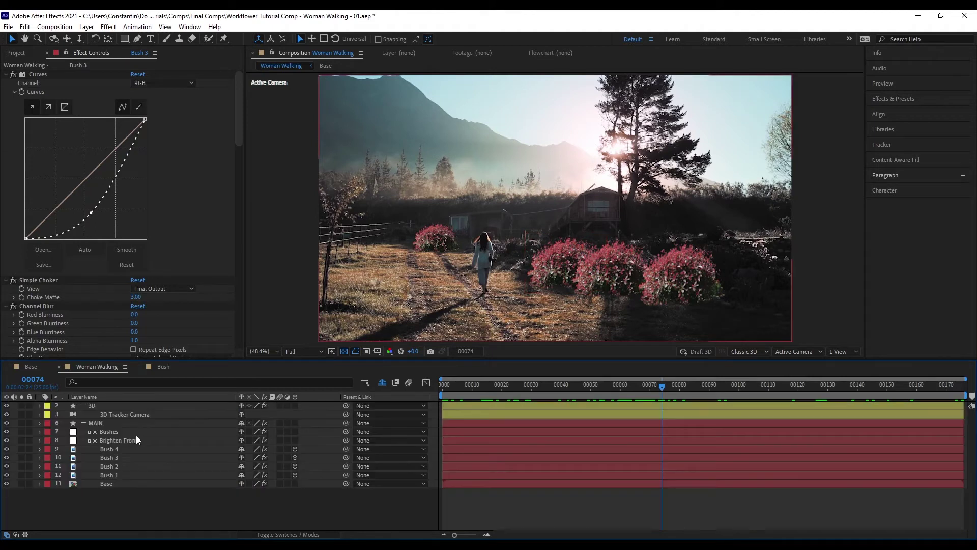
Unlink the Bushes adjustment's properties from its expressions and check the Bushes Gaussian Blur on Bush 3
click(145, 431)
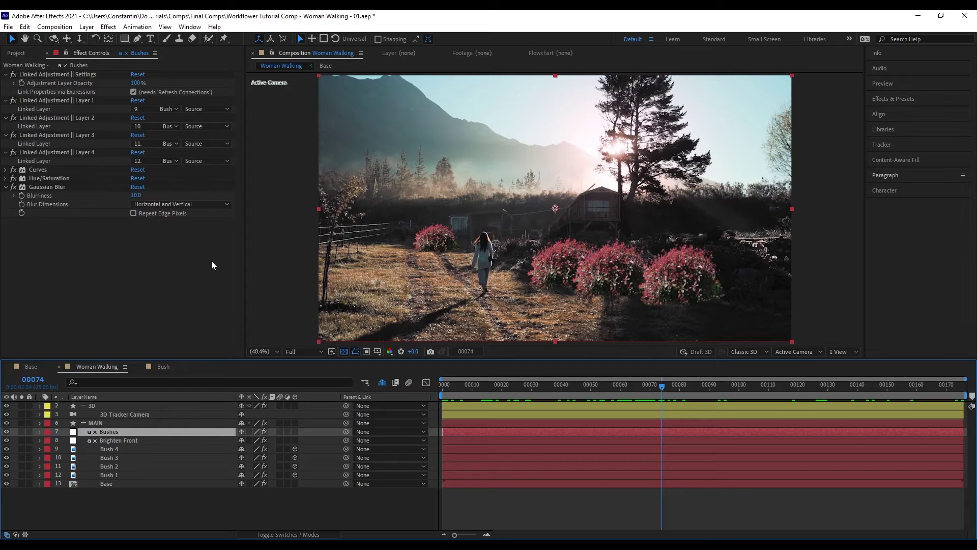
key(ctrl+alt+shift+o)
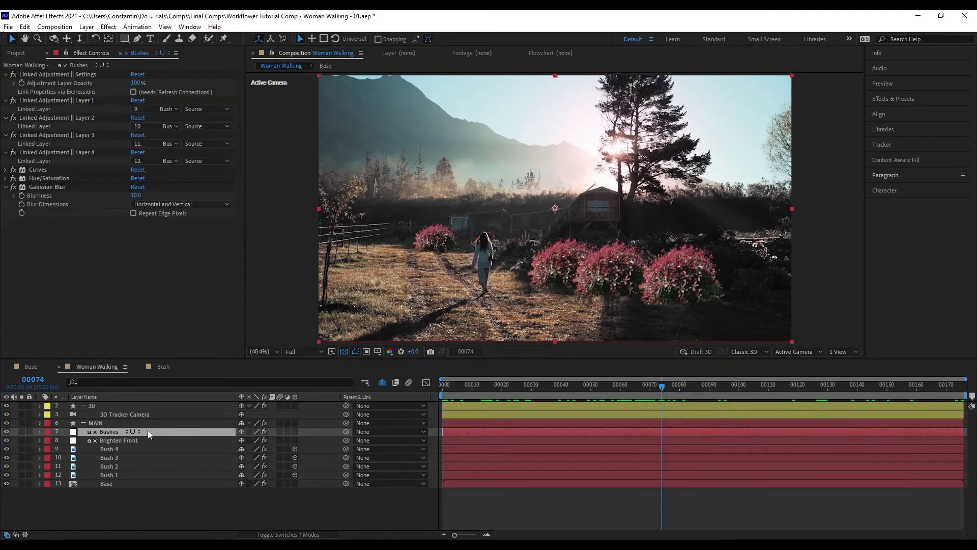
click(143, 459)
key(e)
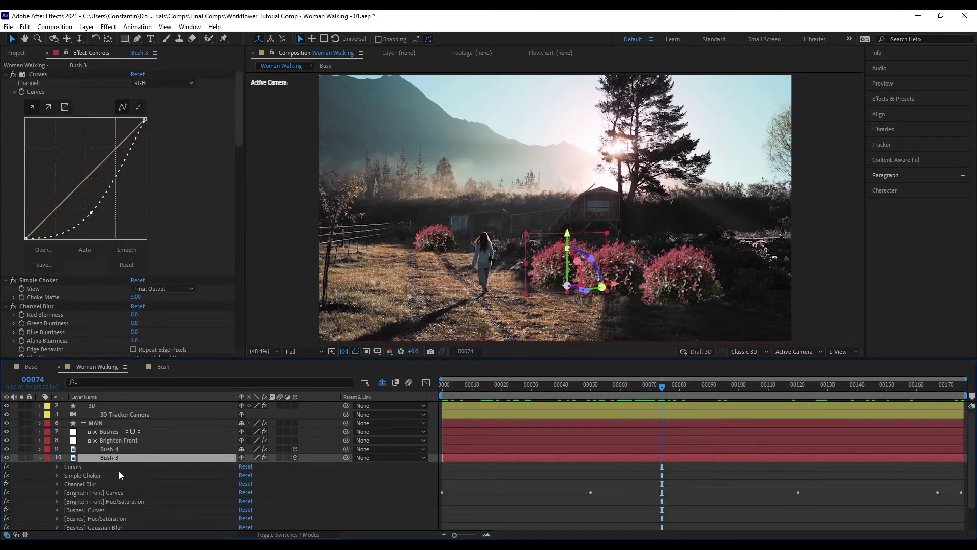
scroll(61, 491, down, 1)
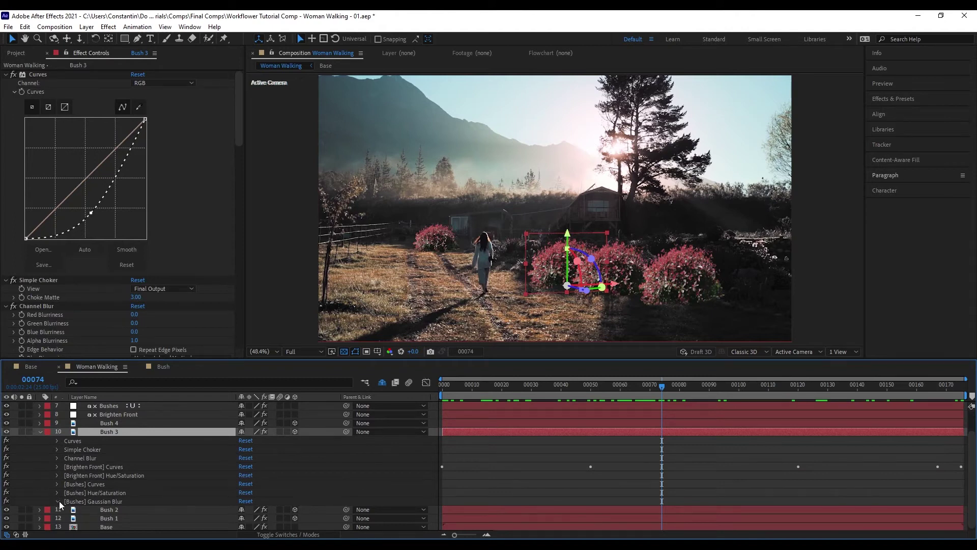
click(59, 501)
scroll(59, 501, down, 1)
click(108, 472)
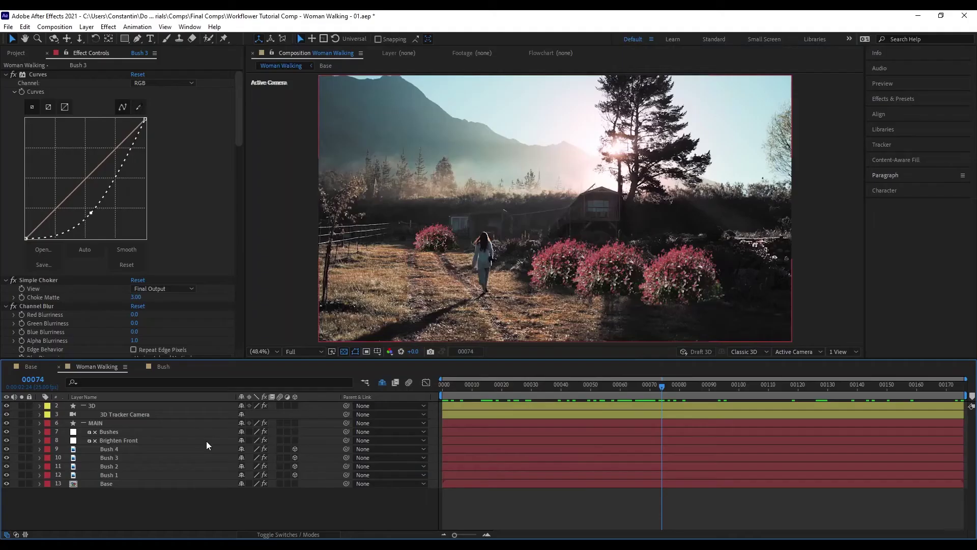
Delete the Bushes and Brighten Front adjustment layers and inspect the linked effects left on Bush 3 and Bush 4
click(206, 441)
shift+click(200, 436)
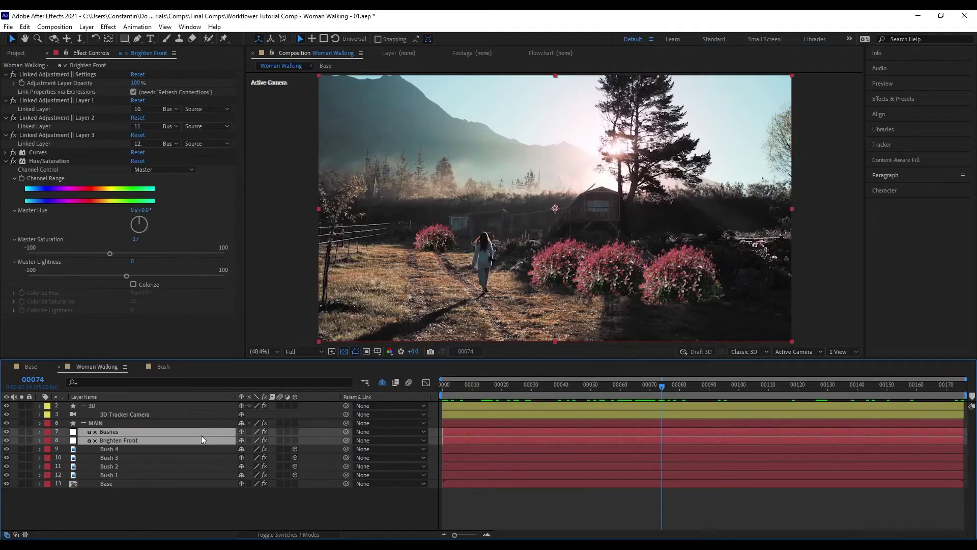
key(Delete)
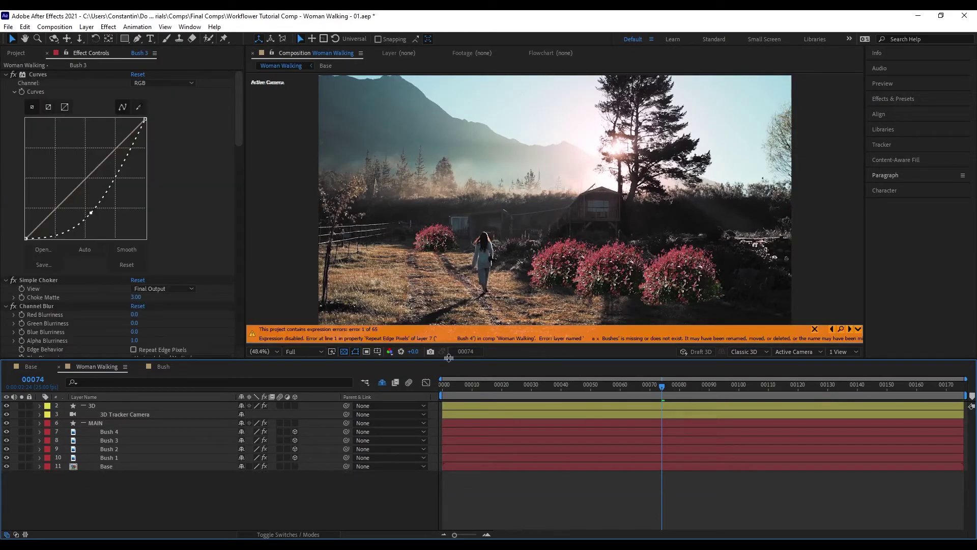
click(111, 440)
drag(239, 79, 248, 358)
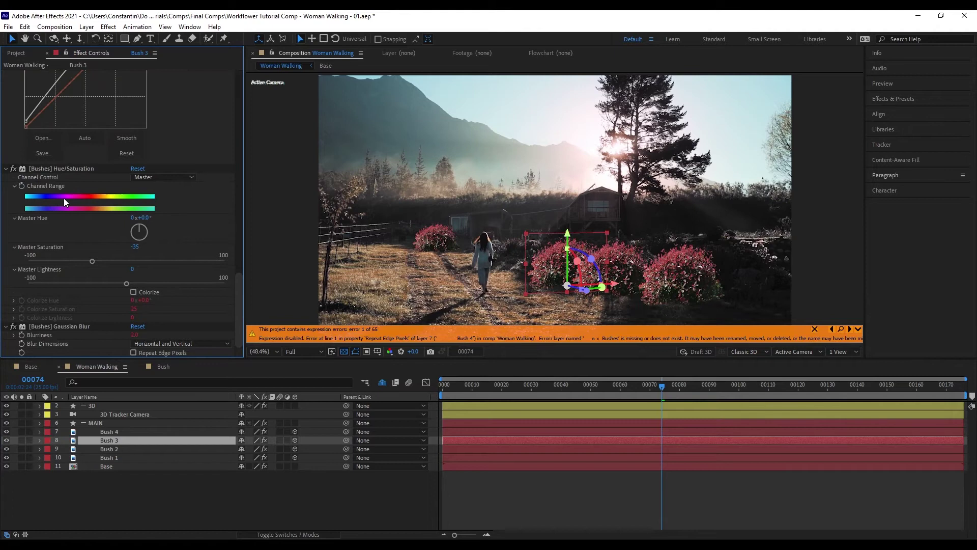
click(325, 427)
key(shift+z)
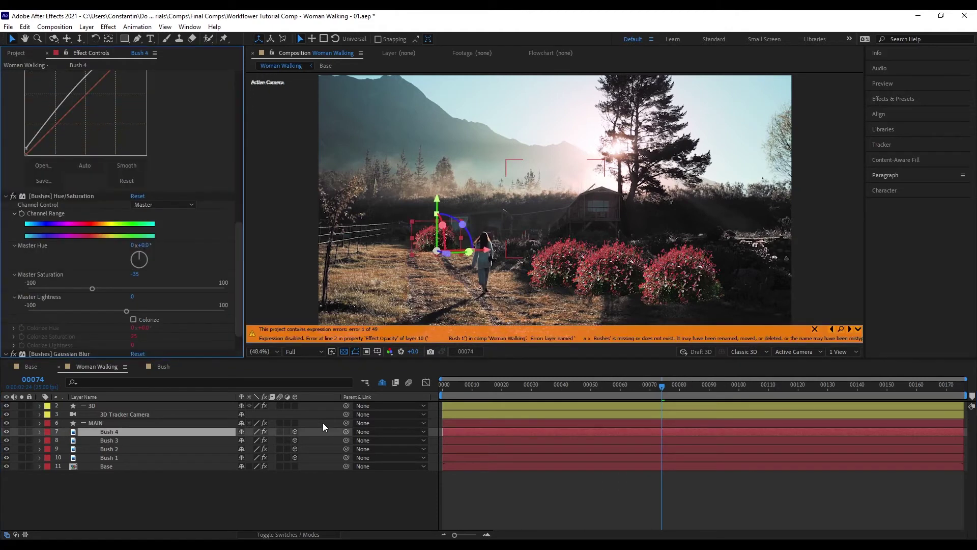
Remove the Bushes and Brighten Front linked adjustments together with their linked effects using Workflower's delete command
click(185, 438)
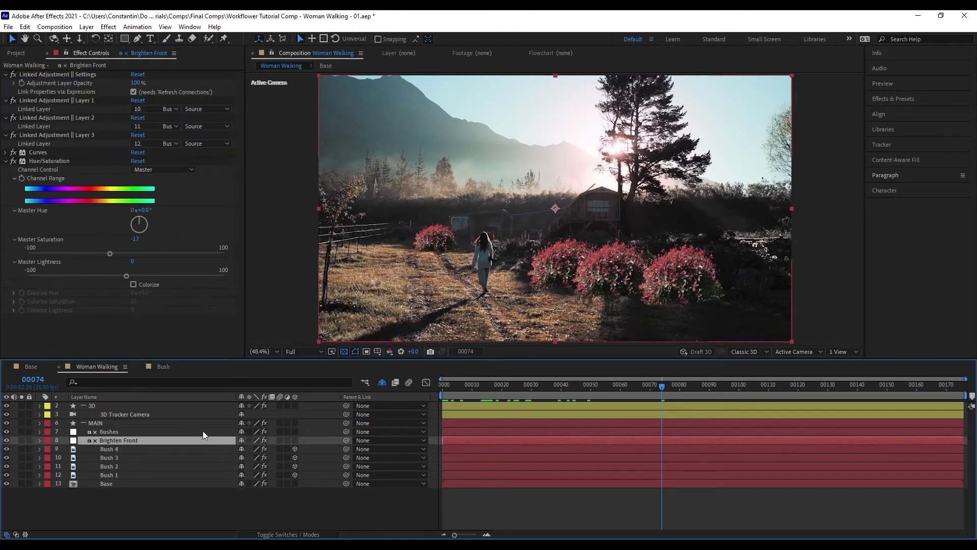
ctrl+click(203, 431)
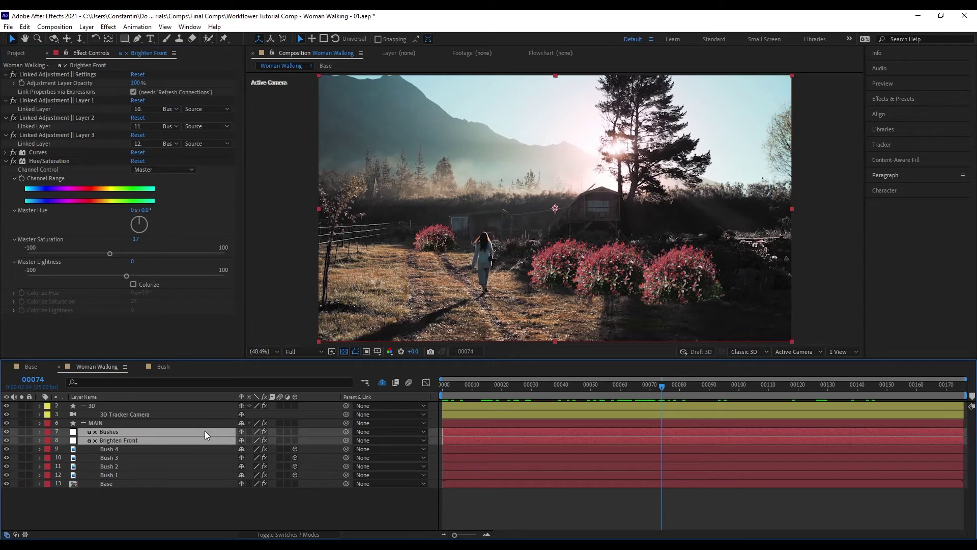
key(shift+Delete)
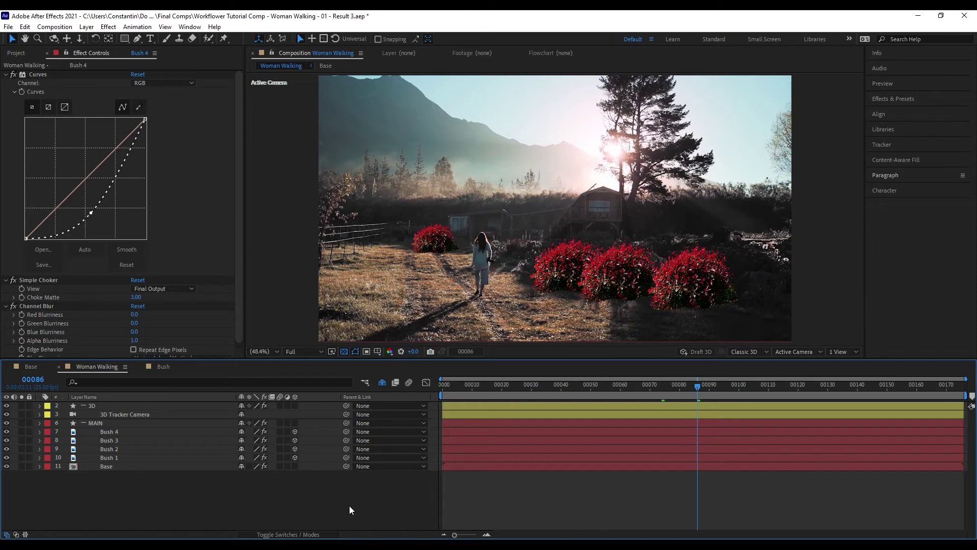
Group layers Bush 1 through Bush 4 into a Workflower group named BUSHES
click(139, 457)
shift+click(170, 435)
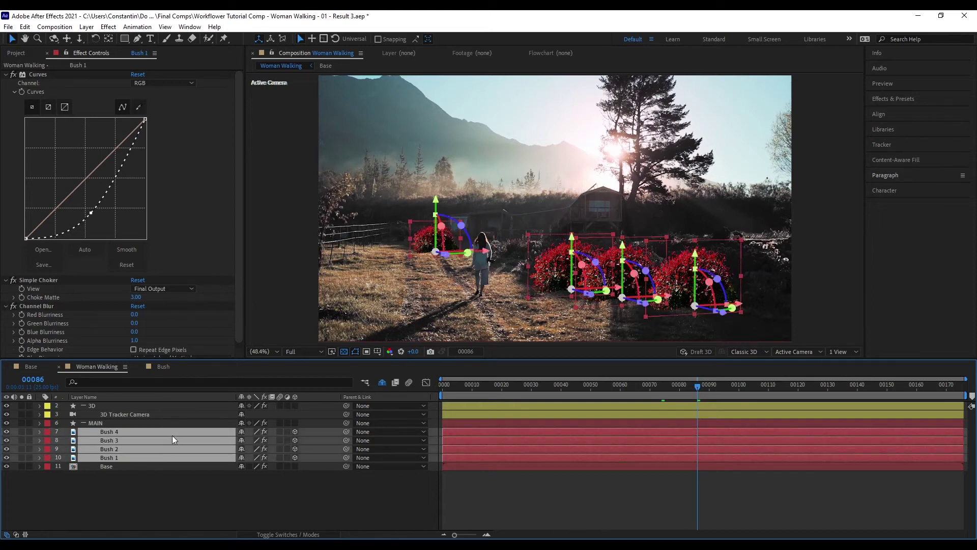
key(shift+F1)
text(BUSHES)
key(Return)
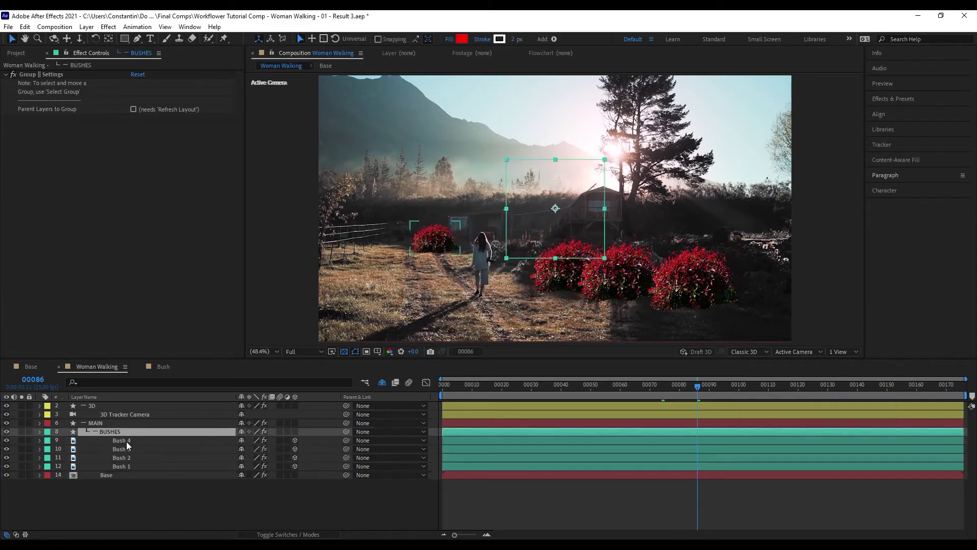
Create a linked adjustment layer for the BUSHES group and brighten it with a raised RGB Curves effect
key(ctrl+alt+period)
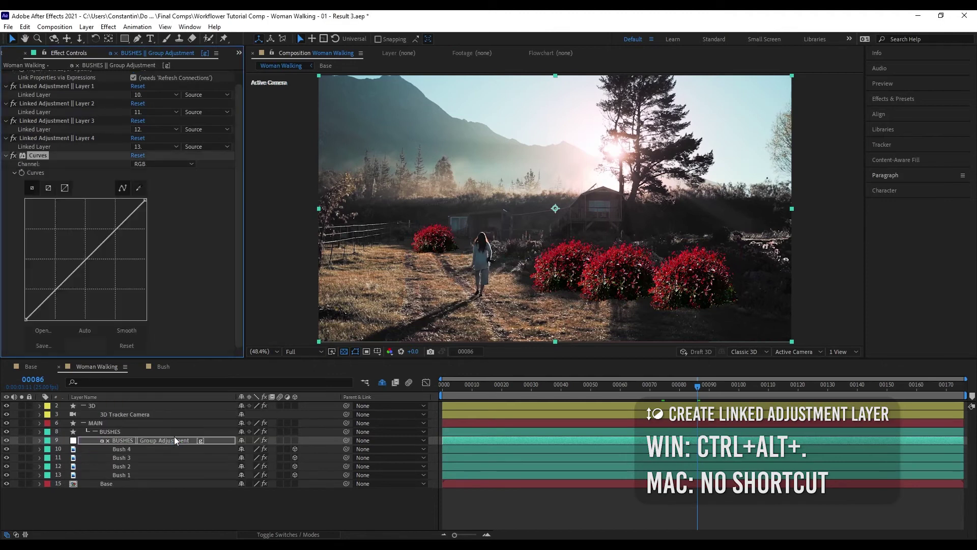
drag(83, 277, 90, 307)
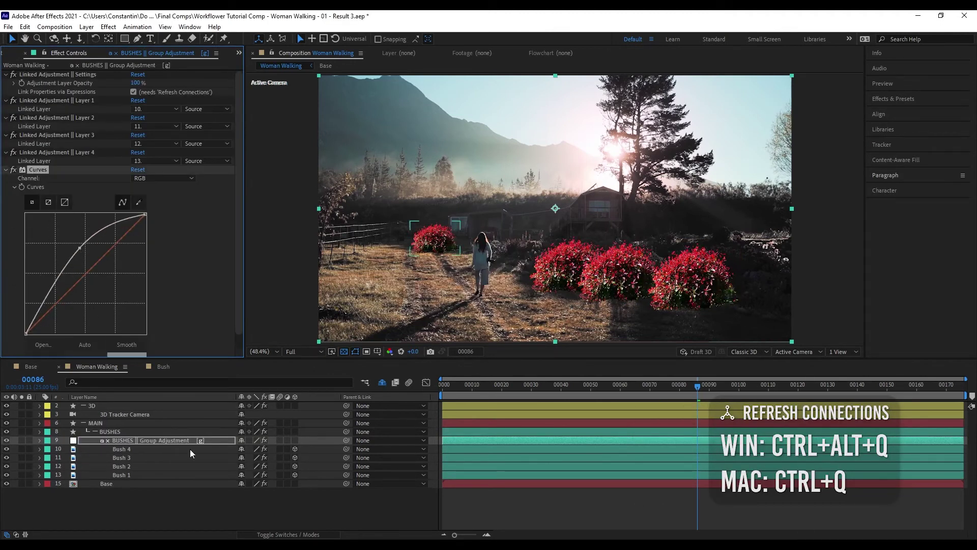
Add a black solid above Bush 4, make it a 3D layer, and mask it to a small rectangle near the frame's centre
click(194, 449)
key(ctrl+y)
key(Return)
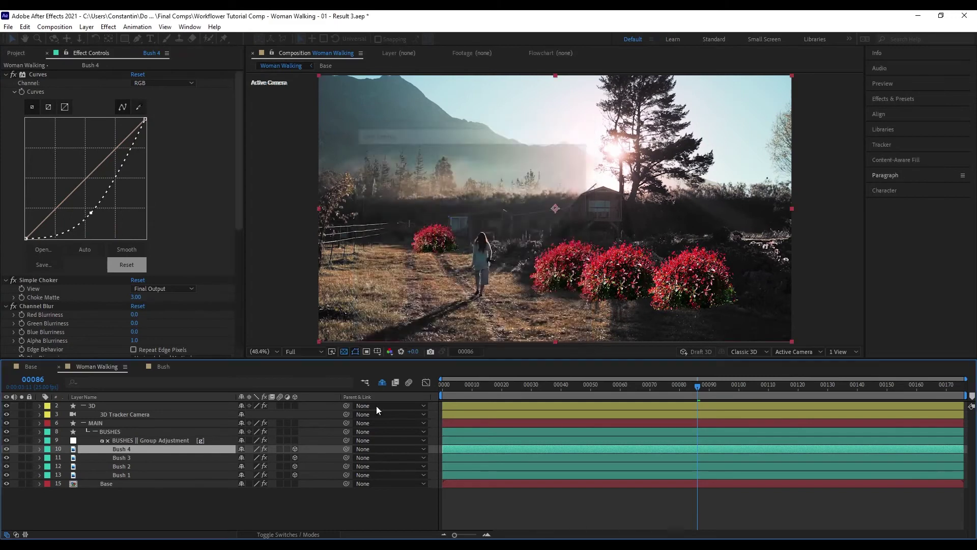
click(295, 449)
drag(476, 168, 585, 259)
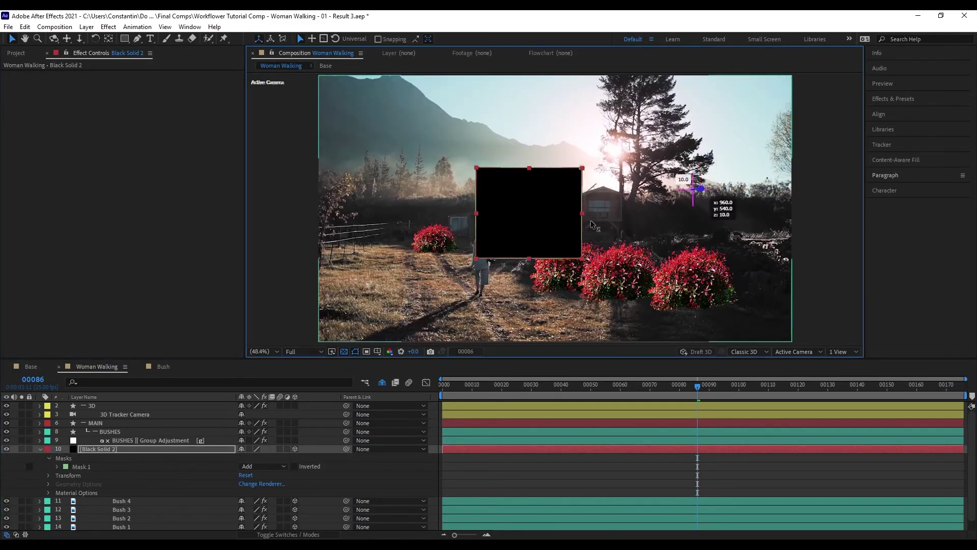
Give the black solid a red Fill and a Fractal Noise effect with Multiply blending mode
key(ctrl+space)
click(168, 281)
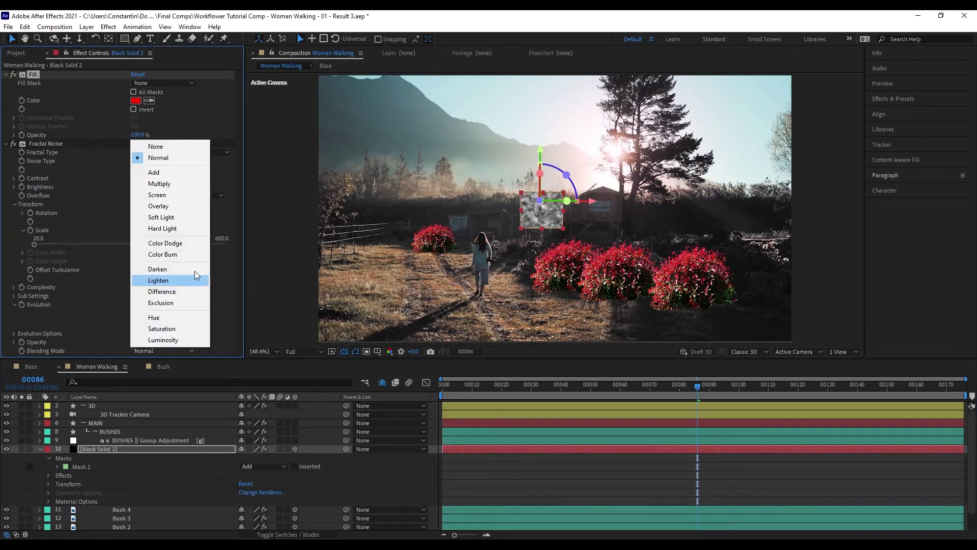
click(170, 280)
Refresh the BUSHES group adjustment's connections to include the new solid, and compare the result with the adjustment hidden and shown
click(201, 440)
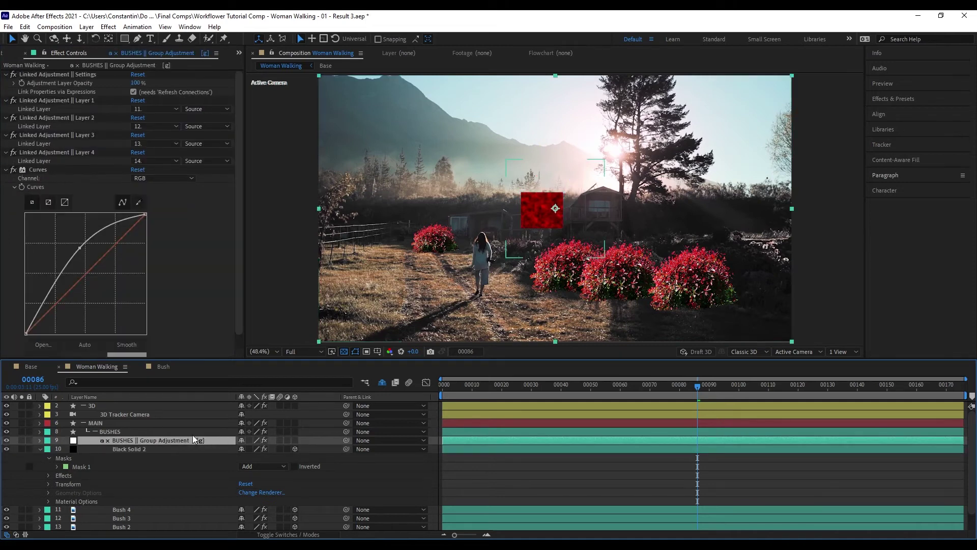
key(ctrl+alt+q)
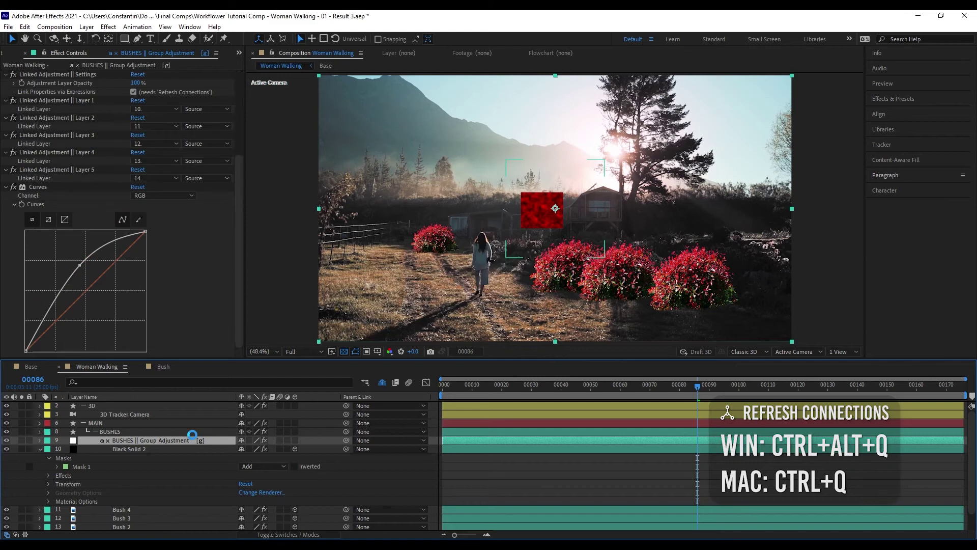
click(6, 440)
click(6, 440)
click(40, 449)
Try to refresh connections from the Bush 2 layer and dismiss the message
click(154, 466)
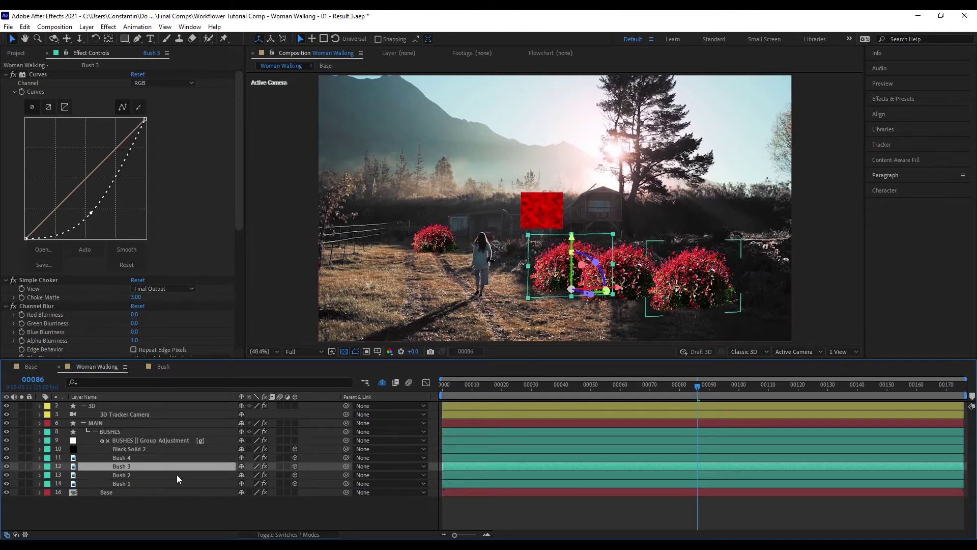
click(178, 477)
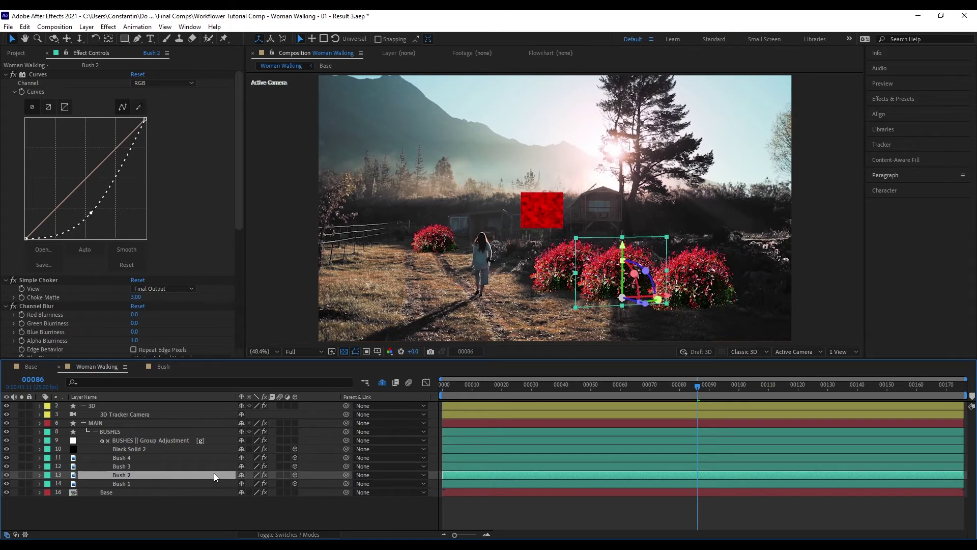
key(ctrl+alt+q)
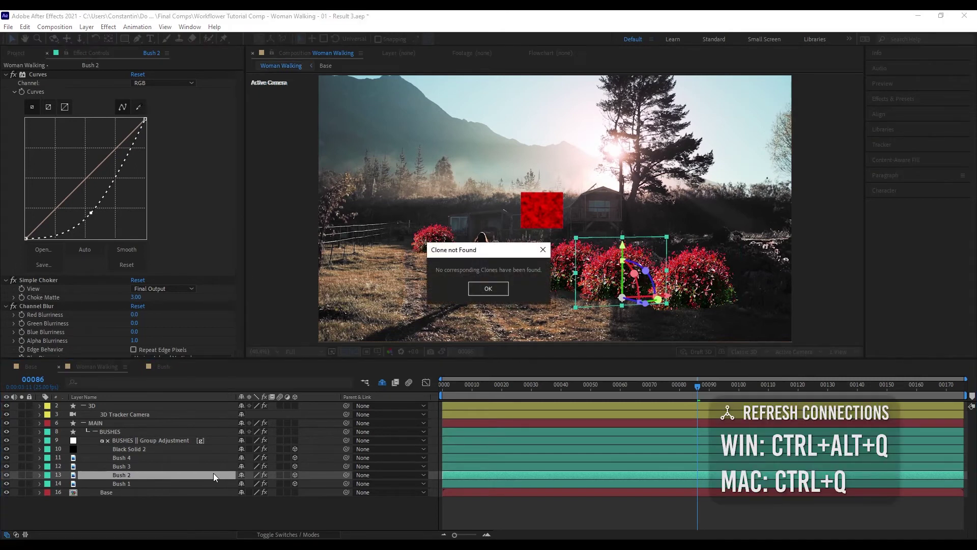
click(485, 291)
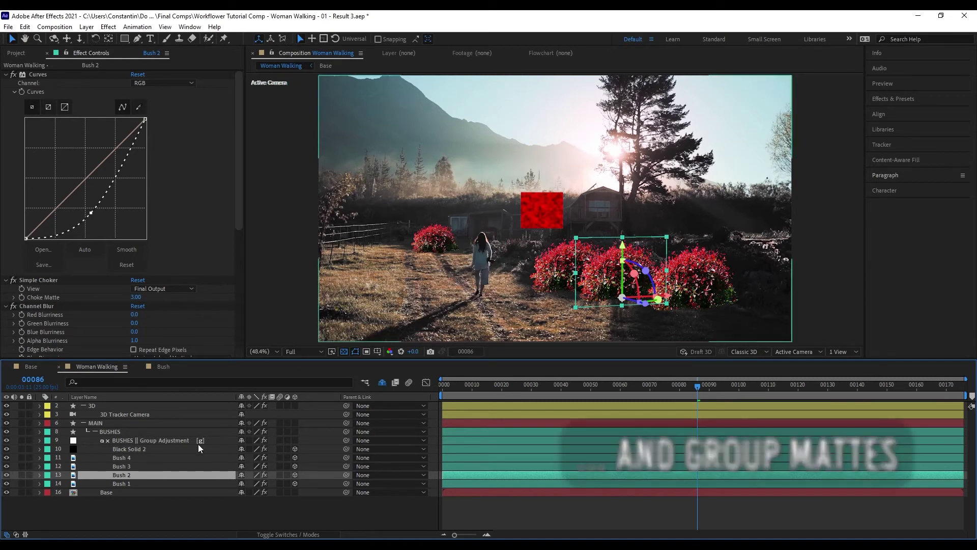
Disable the group adjustment's Layer 1 link to the black solid and check the linked Curves on that solid
click(177, 441)
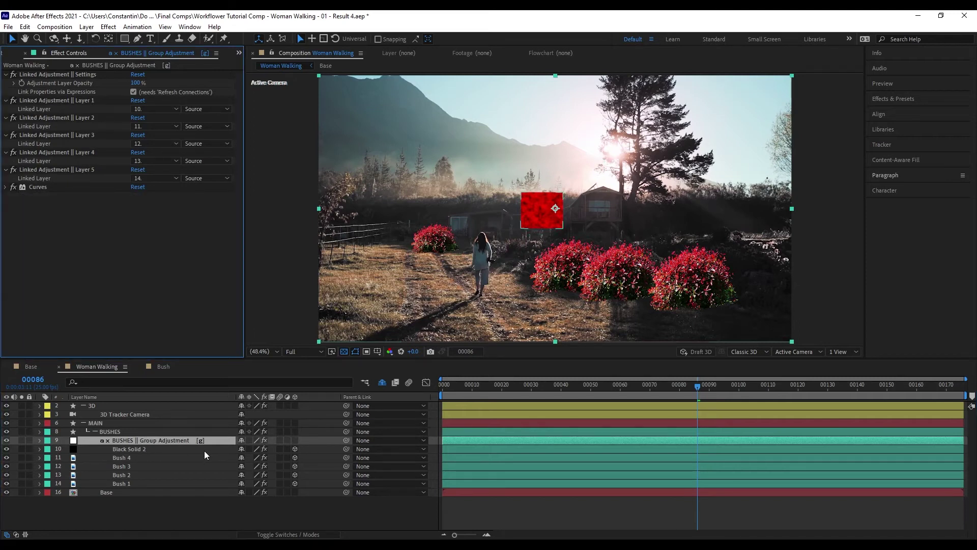
click(56, 100)
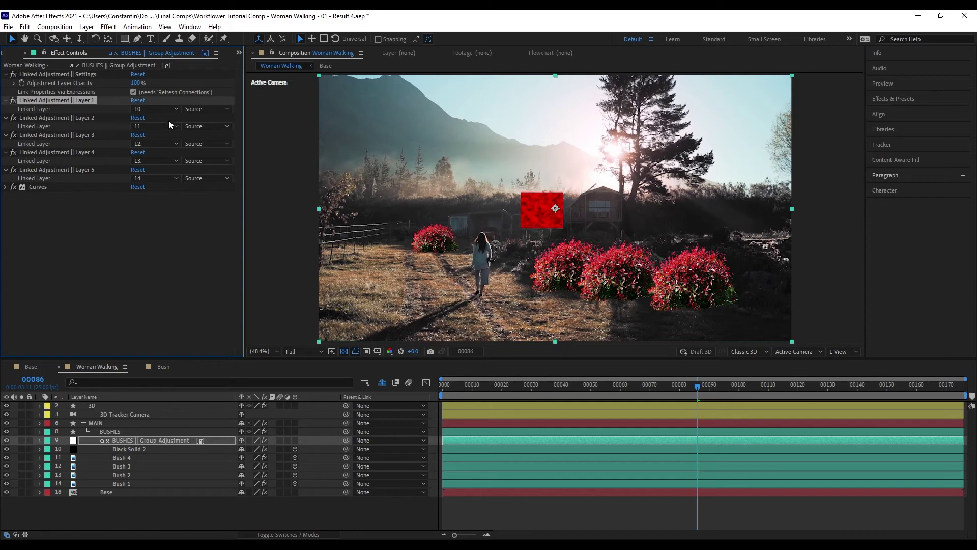
click(153, 109)
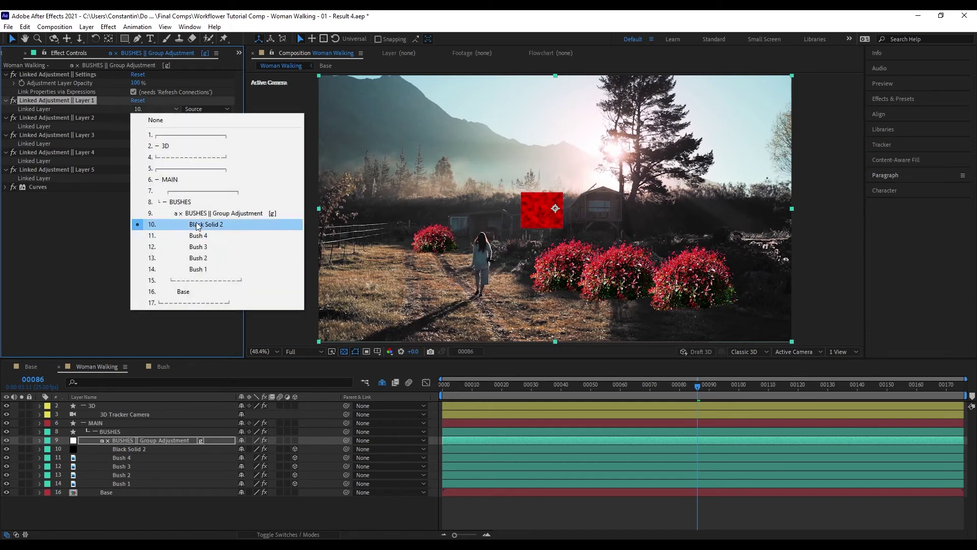
click(178, 224)
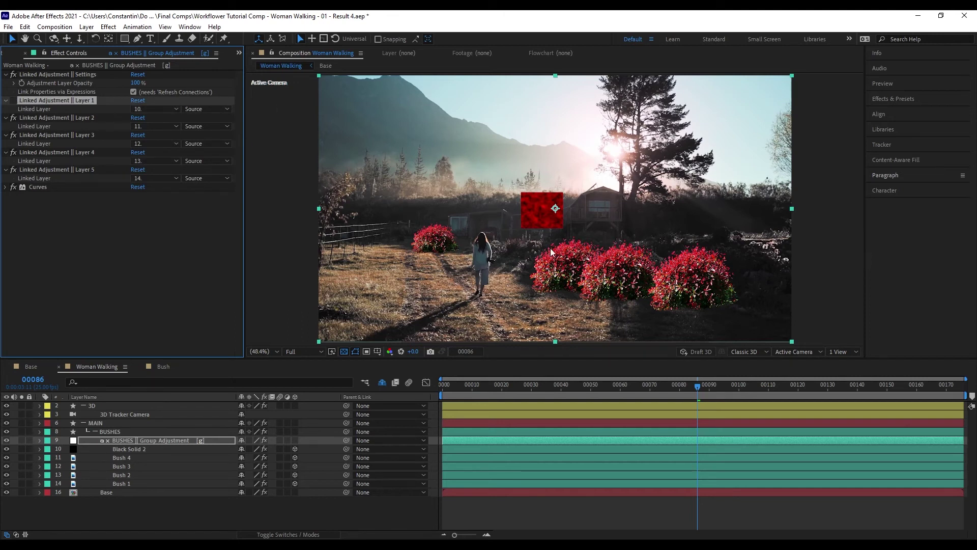
click(175, 449)
scroll(57, 163, down, 5)
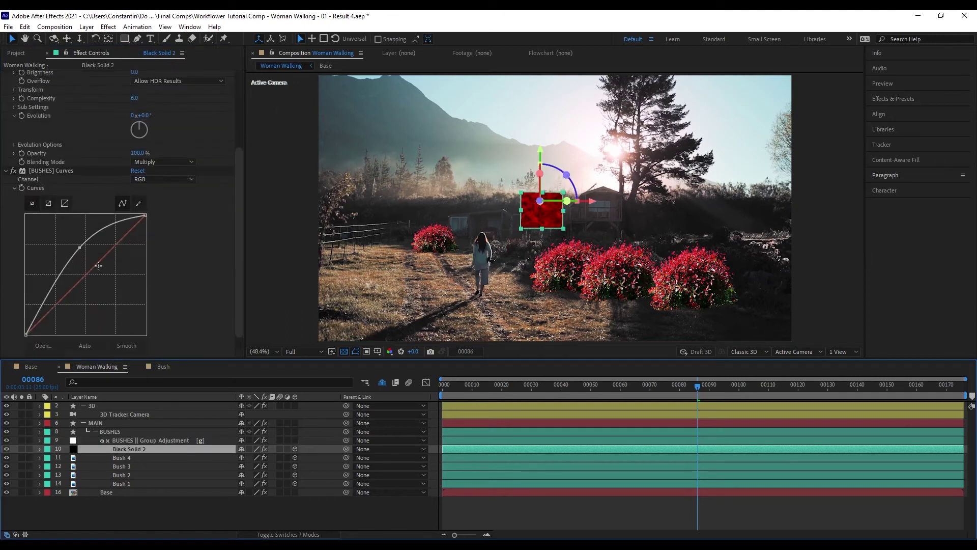
Refresh the BUSHES group adjustment's connections to remove the linked Curves from the black solid, and inspect its effects
click(188, 441)
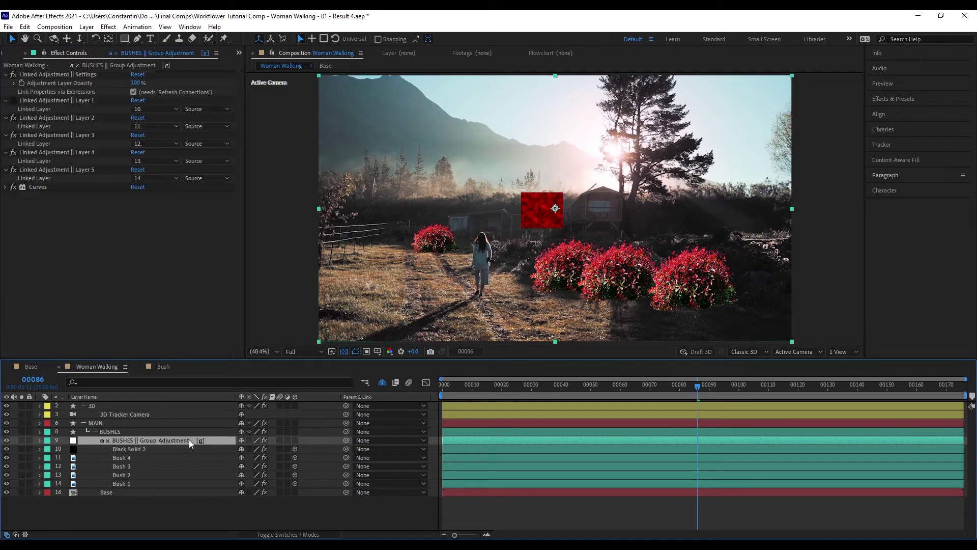
key(ctrl+alt+q)
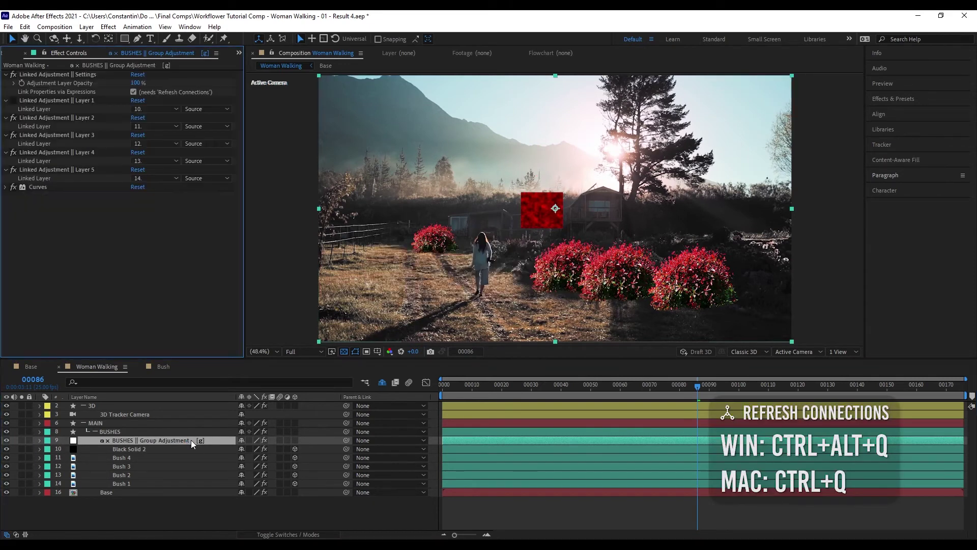
click(194, 449)
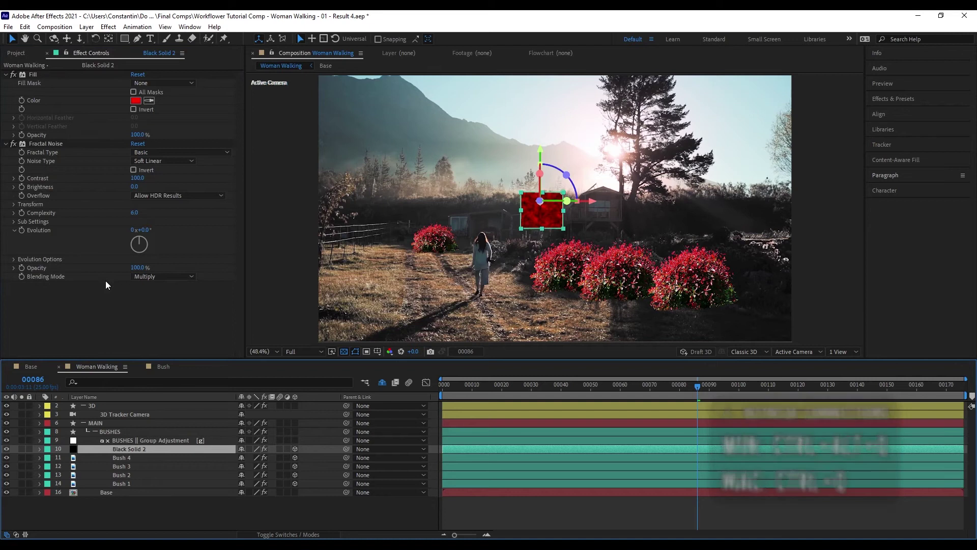
Re-enable the BUSHES group adjustment's Layer 1 link to the black solid and refresh its connections
click(179, 441)
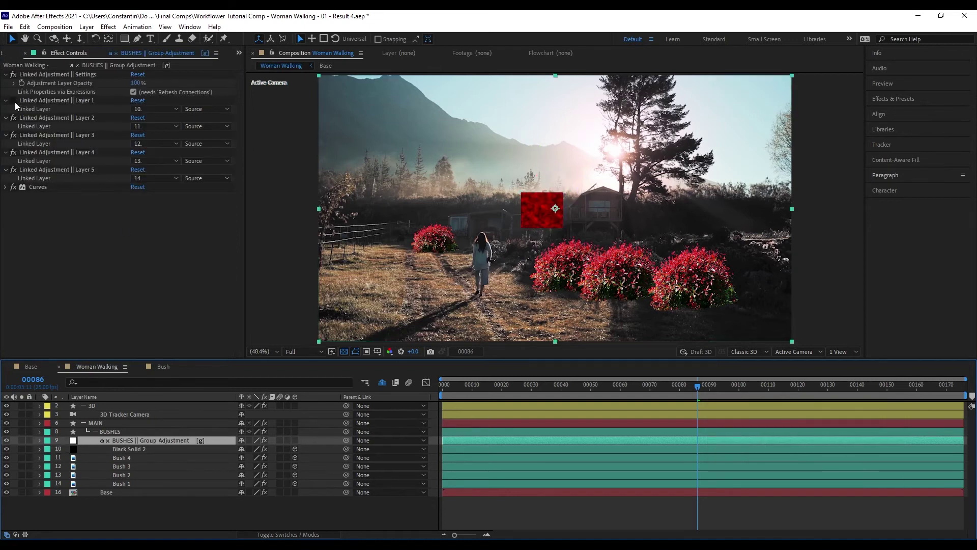
click(14, 101)
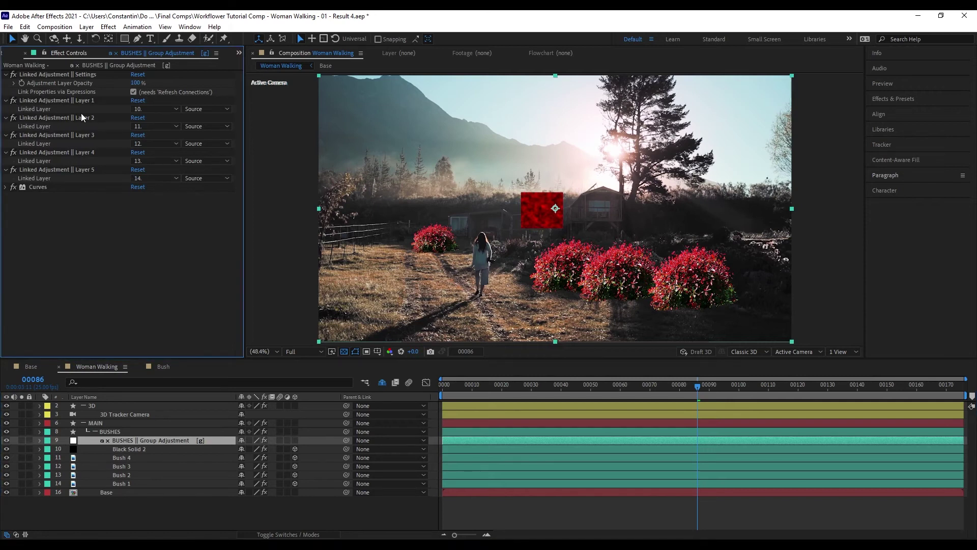
key(ctrl+alt+q)
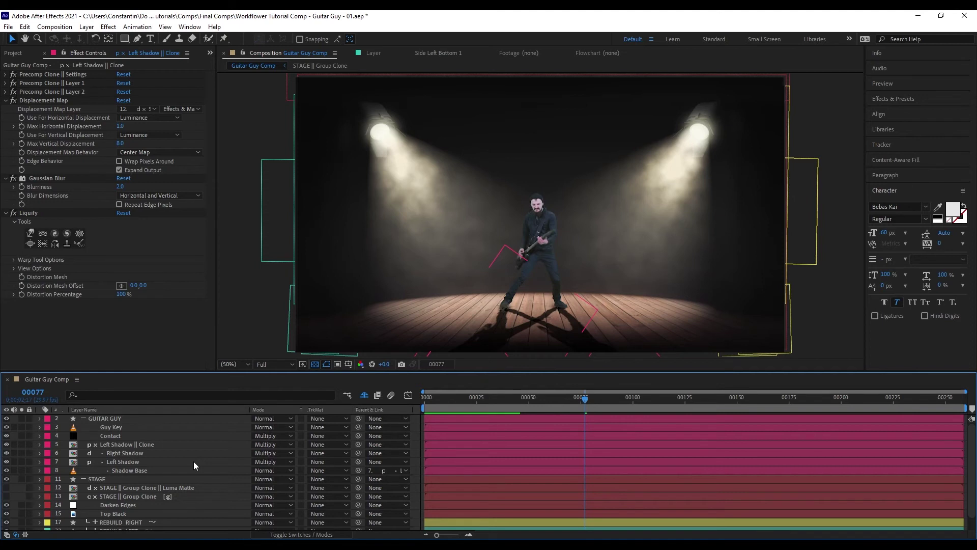
Examine the guitarist's crossed shadows on the stage floor and the surrounding stage in the Guitar Guy Comp
key(space)
drag(618, 328, 613, 289)
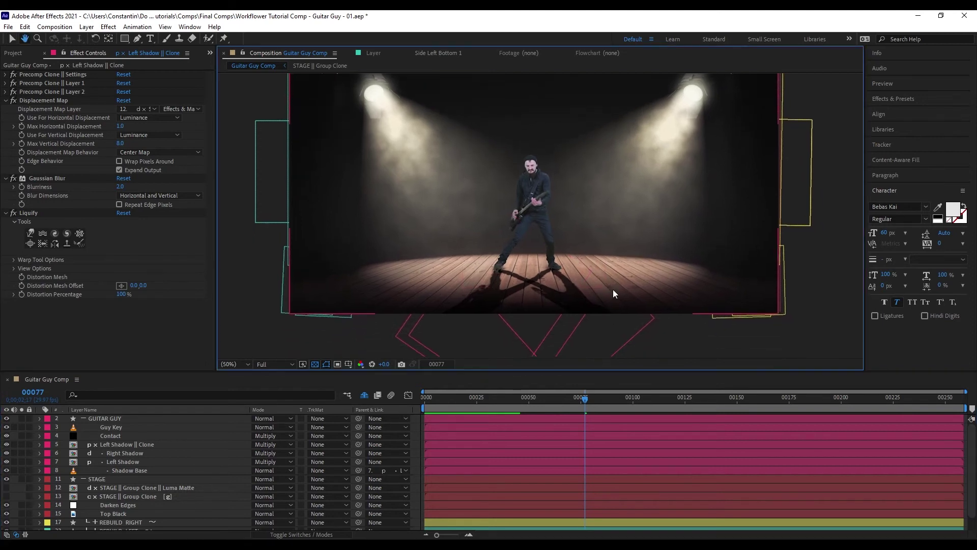
scroll(586, 300, up, 2)
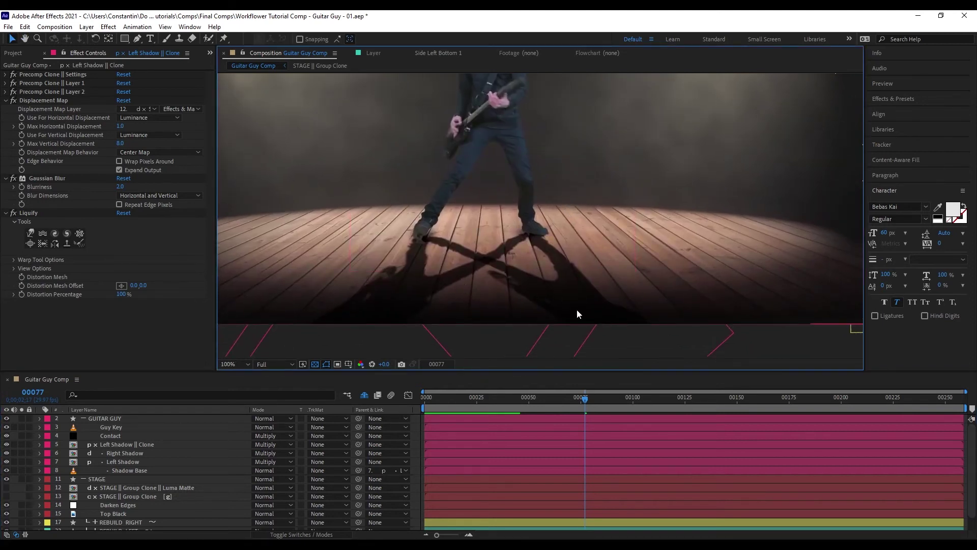
scroll(576, 310, down, 3)
scroll(543, 242, up, 3)
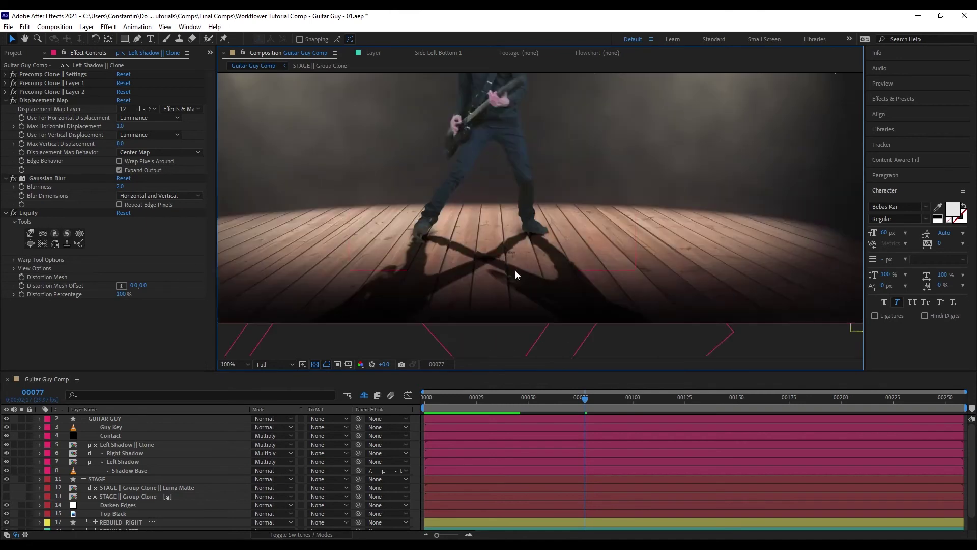
key(space)
drag(516, 275, 494, 267)
scroll(498, 298, right, 3)
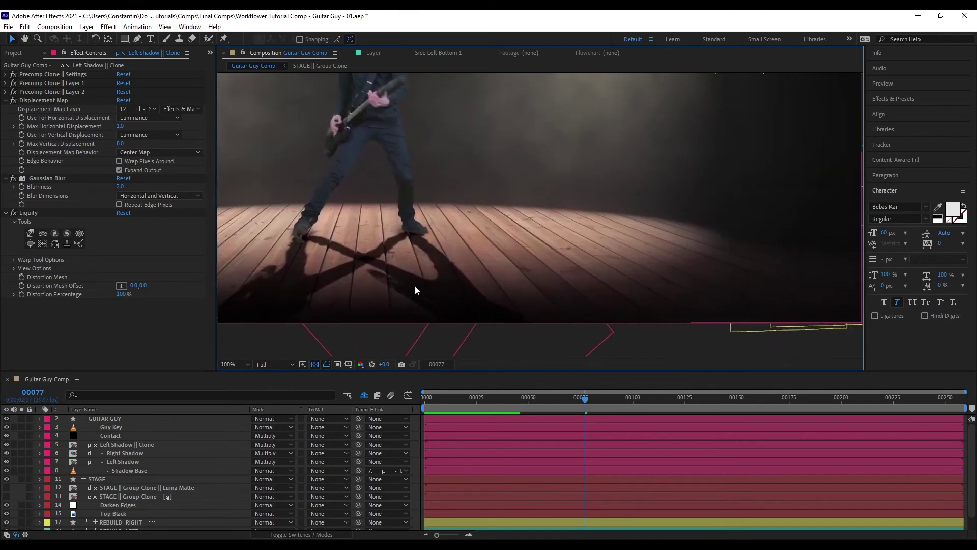
scroll(529, 303, right, 3)
scroll(758, 135, up, 2)
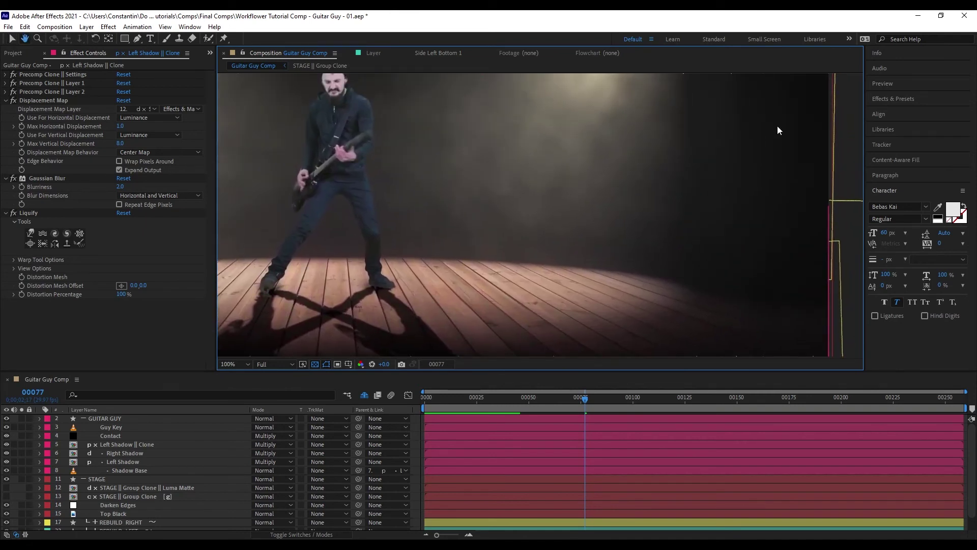
scroll(764, 153, down, 3)
scroll(713, 183, left, 4)
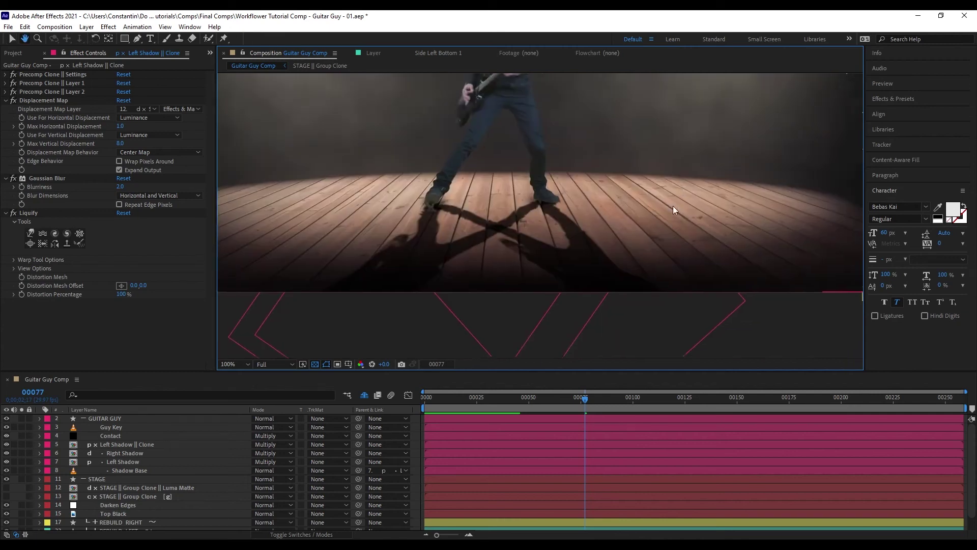
Try a Curves effect on the Left Shadow || Clone layer, raising the curve's black point to about halfway to lighten the shadows
click(152, 445)
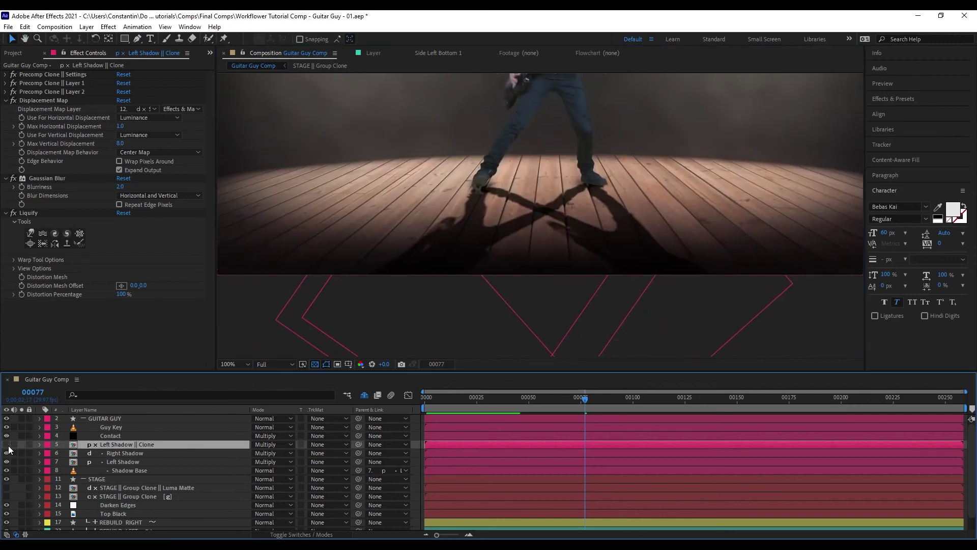
key(ctrl+space)
text(curves)
key(Return)
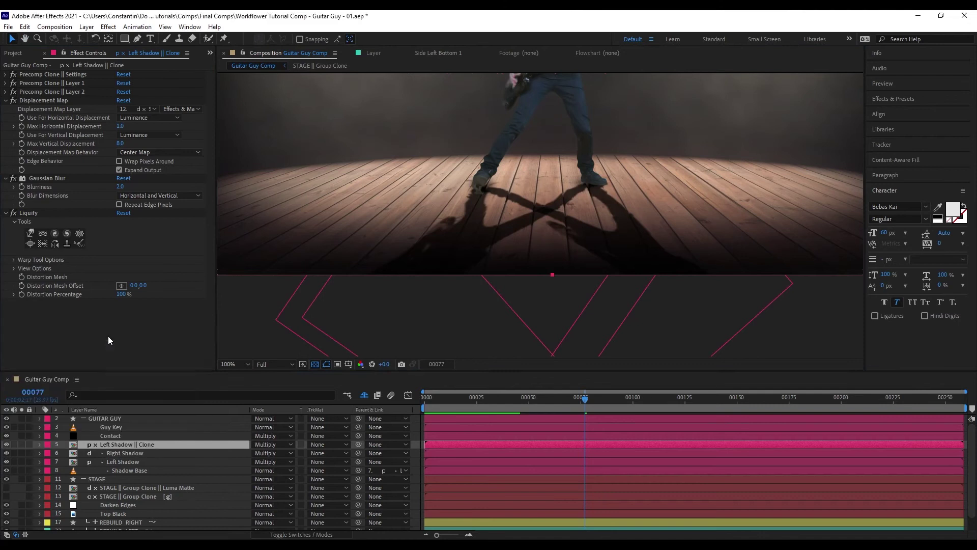
scroll(280, 260, right, 3)
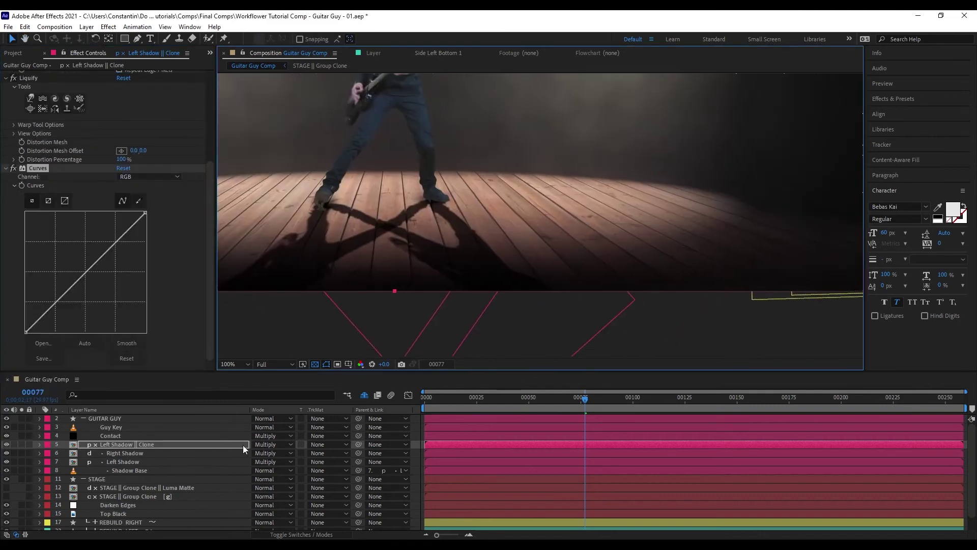
click(182, 447)
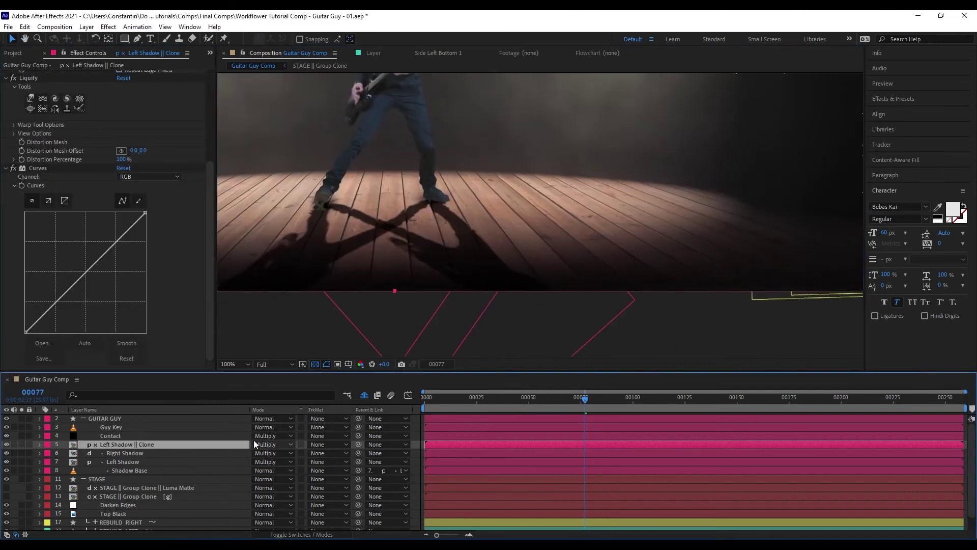
drag(26, 331, 15, 299)
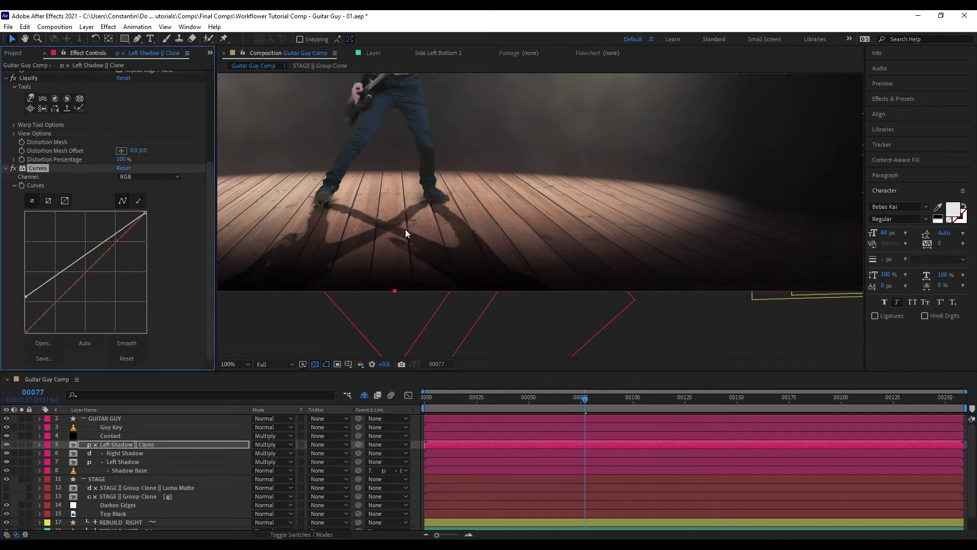
drag(26, 297, 21, 277)
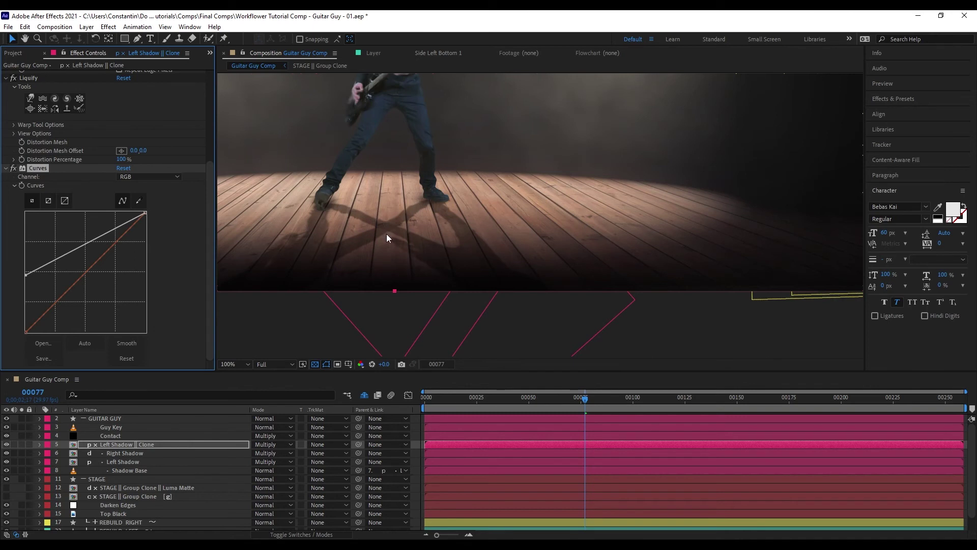
Check the lightened shadows against the whole stage and remove the Curves effect from Left Shadow || Clone
scroll(583, 219, down, 2)
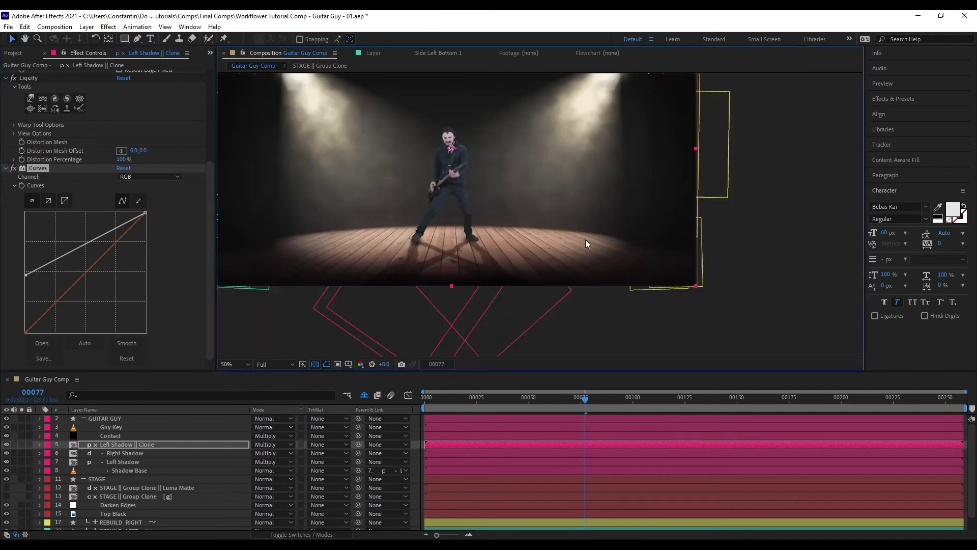
scroll(611, 238, up, 2)
click(38, 169)
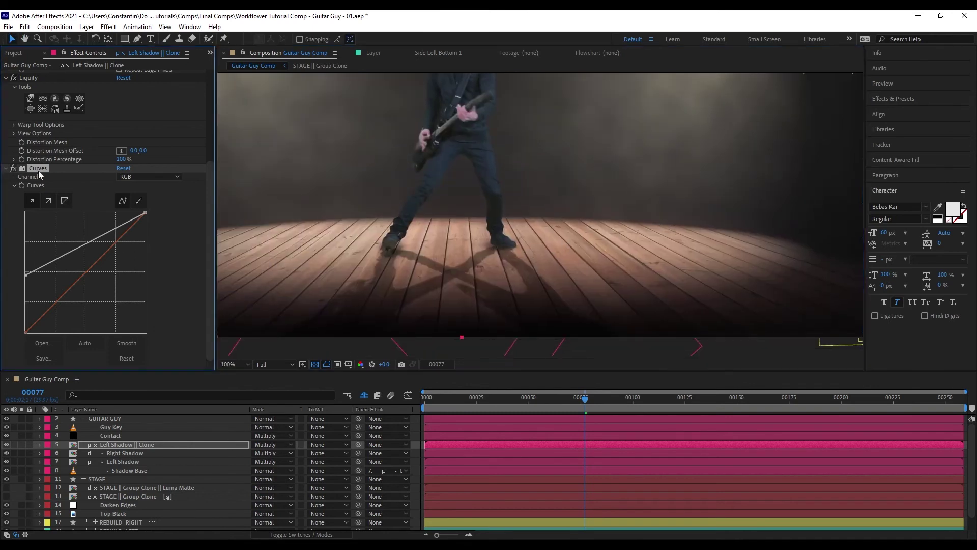
key(Delete)
Create a Workflower adjustment layer with a cloned alpha matte for Left Shadow || Clone
click(228, 445)
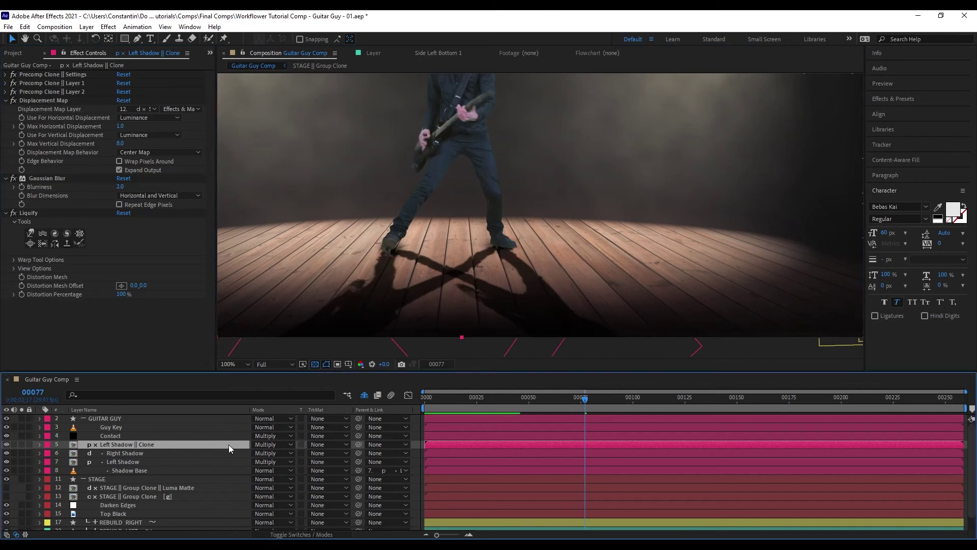
key(ctrl+alt+x)
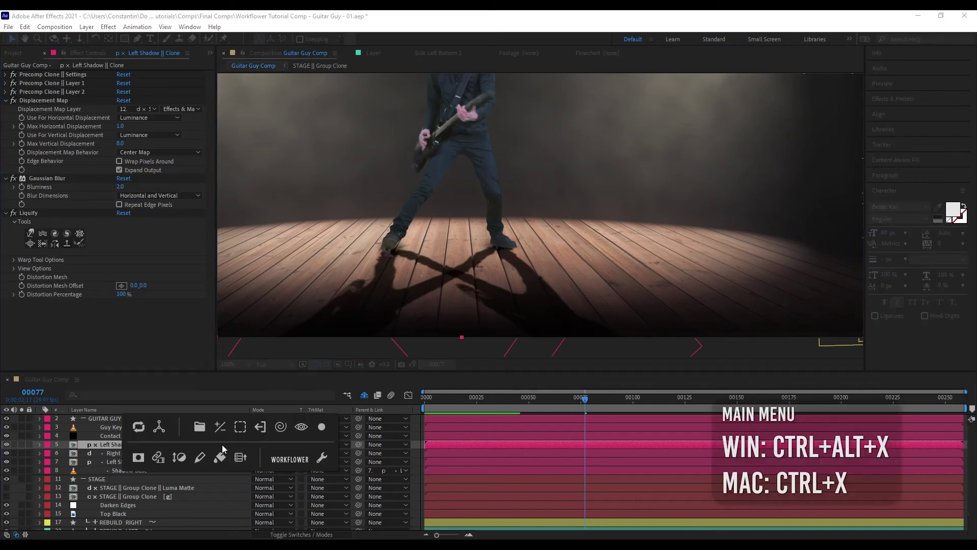
click(200, 458)
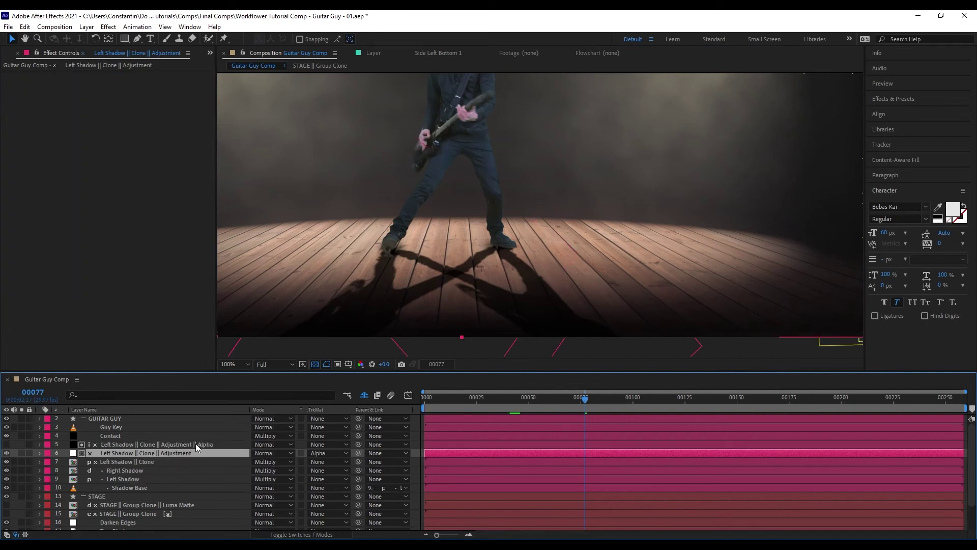
Inspect the adjustment's alpha matte layer on its own by temporarily soloing it
click(161, 462)
click(102, 444)
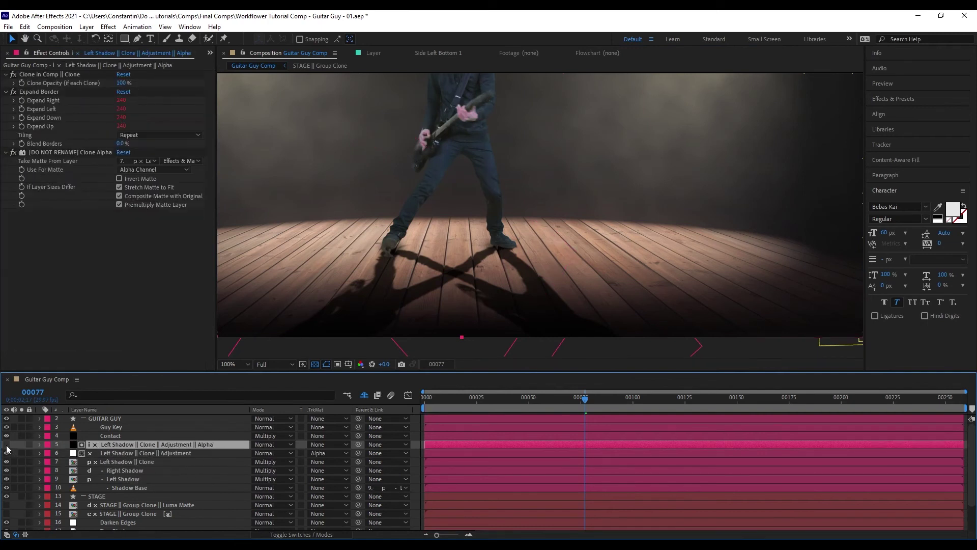
click(21, 445)
click(21, 445)
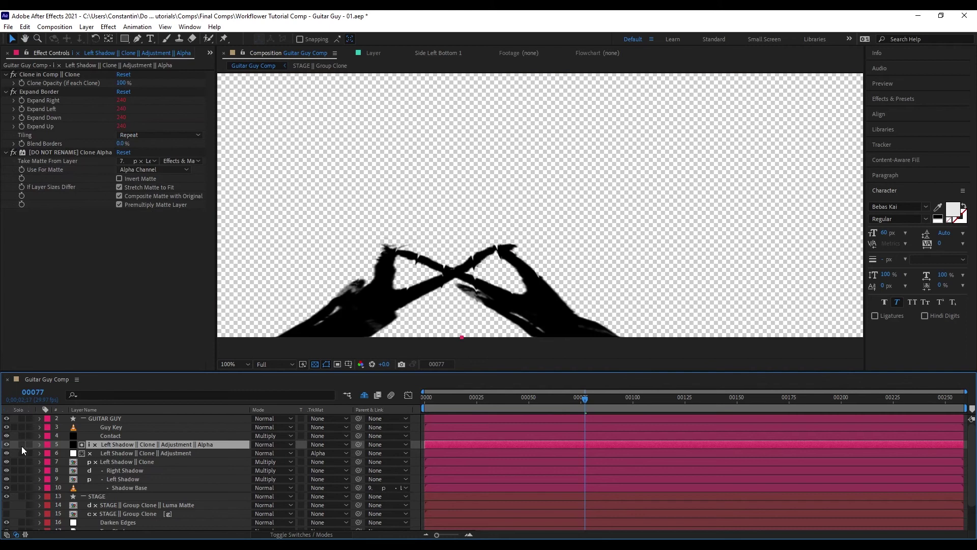
Apply Curves to the Left Shadow || Clone || Adjustment layer and raise the curve's black point slightly
click(167, 453)
key(ctrl+space)
text(cur)
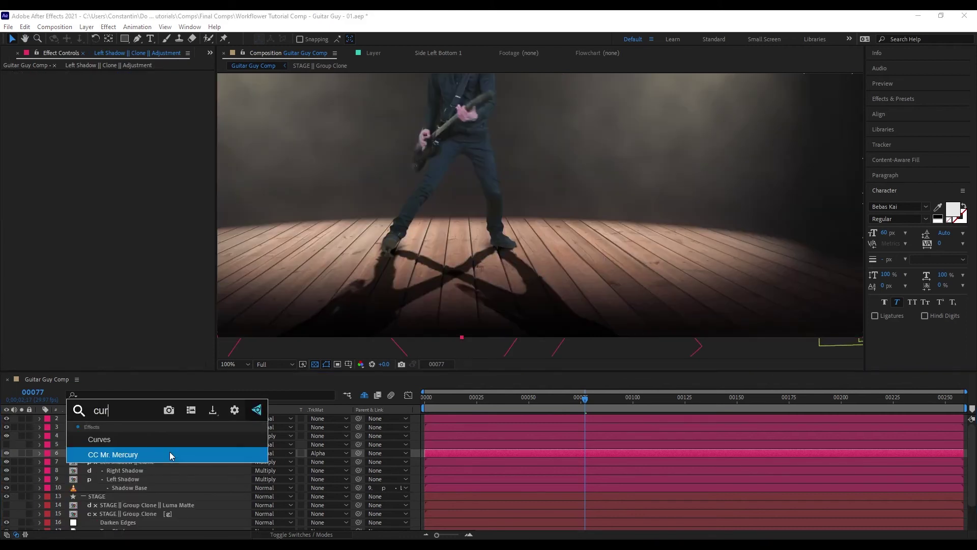
key(Return)
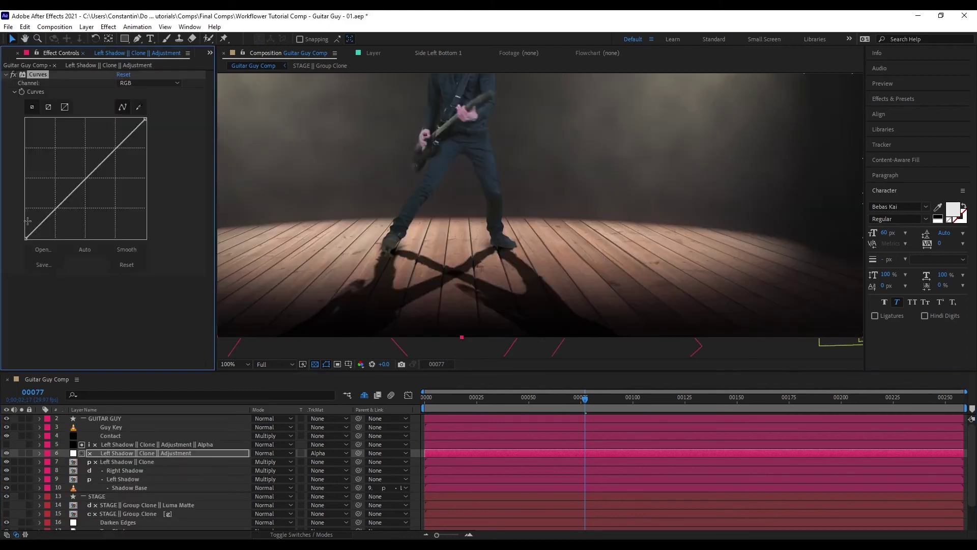
drag(26, 236, 4, 239)
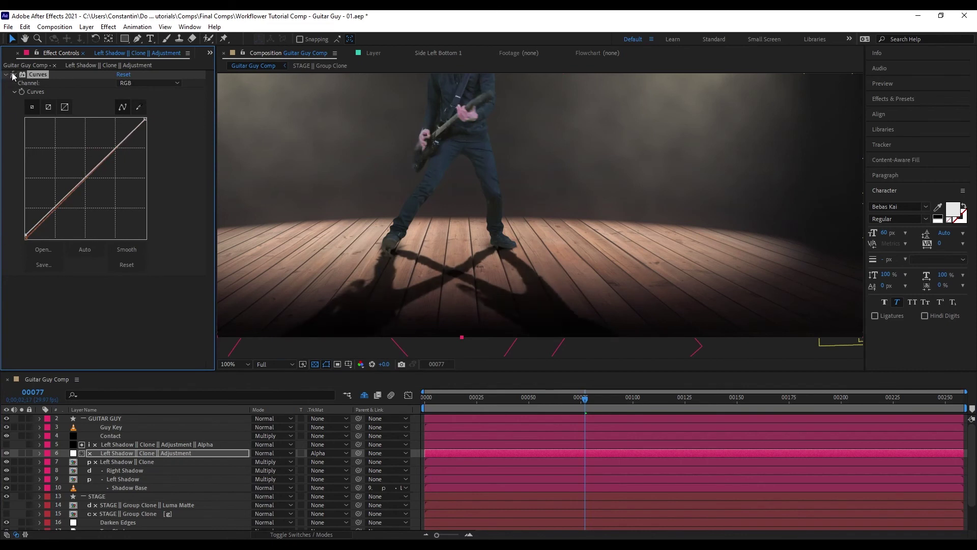
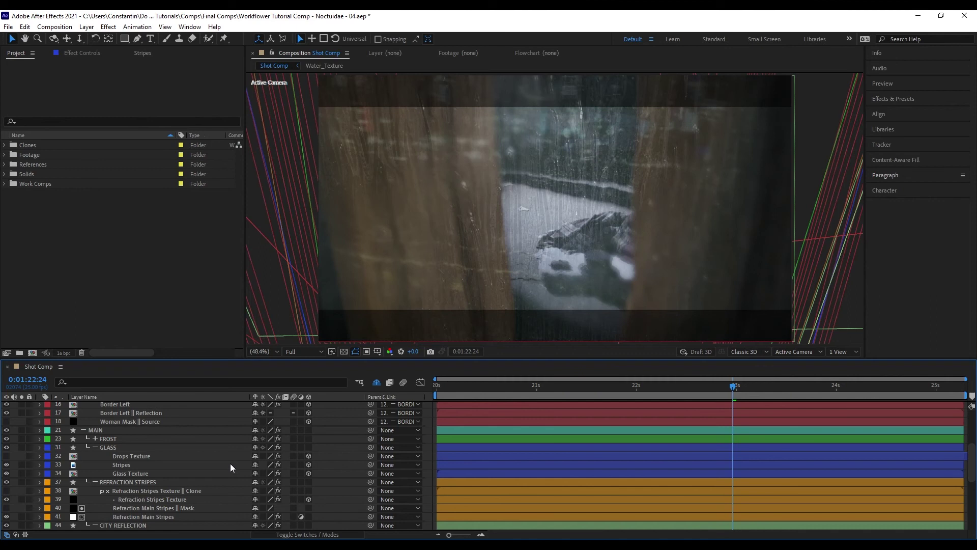
Paste a copy of the BG group's Footage layer above Stripes in the GLASS group and show its effect controls
click(209, 465)
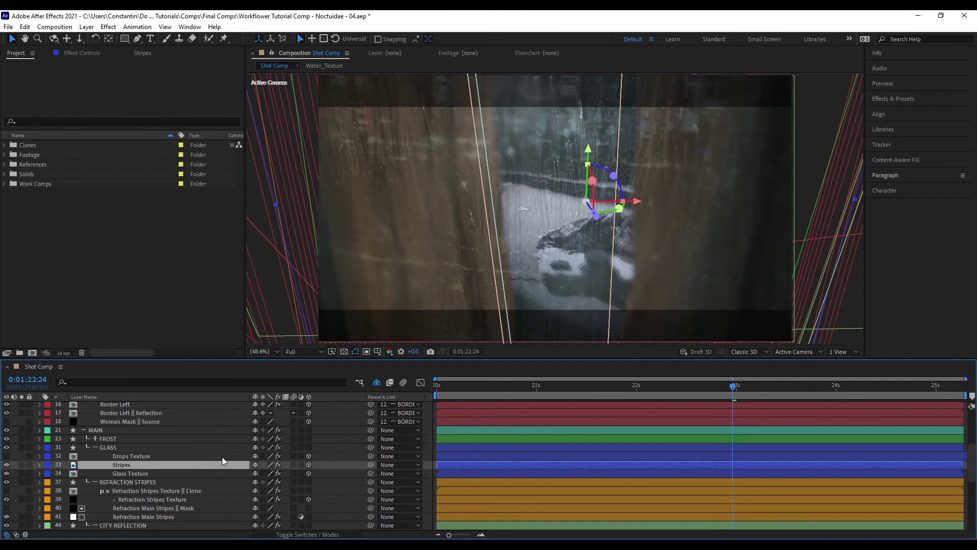
scroll(239, 479, down, 7)
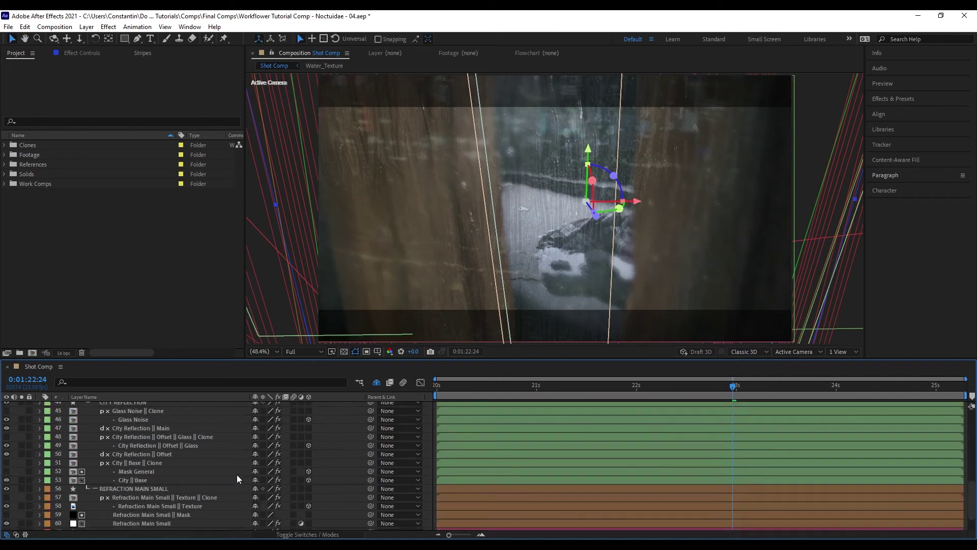
scroll(205, 462, down, 2)
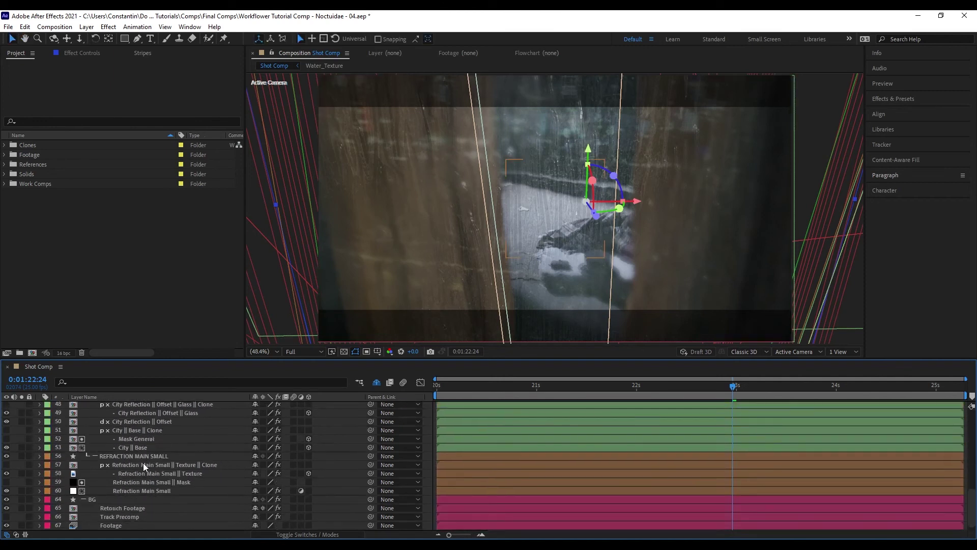
click(161, 525)
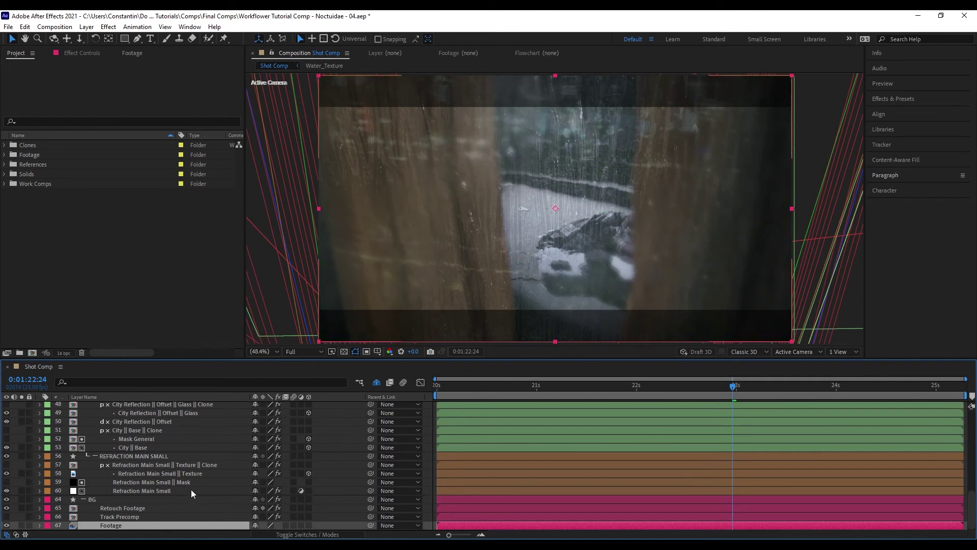
scroll(191, 488, up, 7)
click(169, 442)
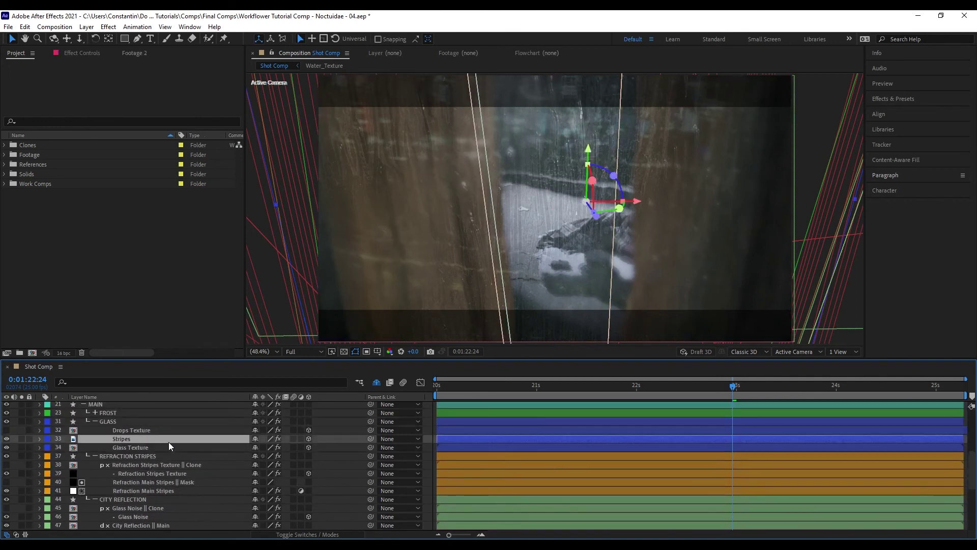
key(ctrl+v)
click(100, 54)
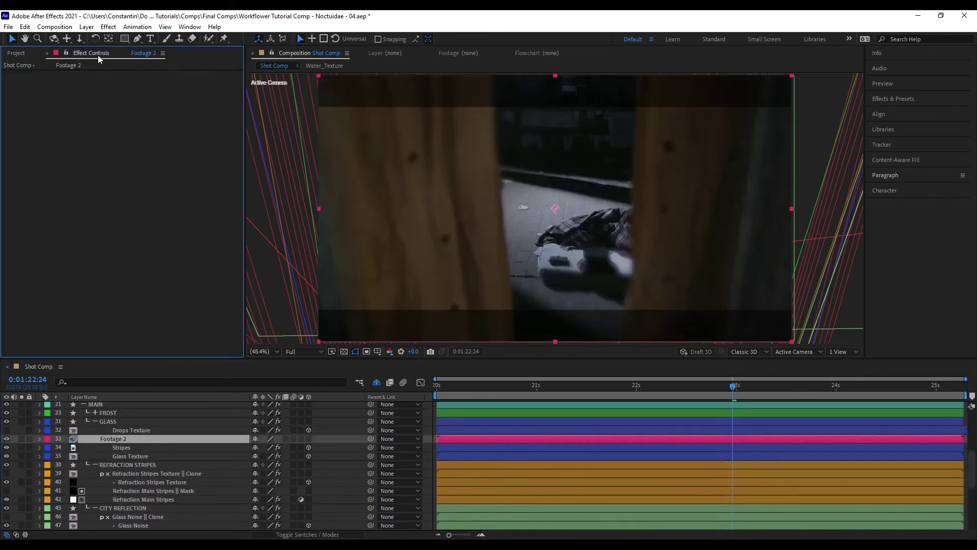
Delete the pasted Footage copy from the GLASS group and locate the original Footage layer in BG
click(207, 439)
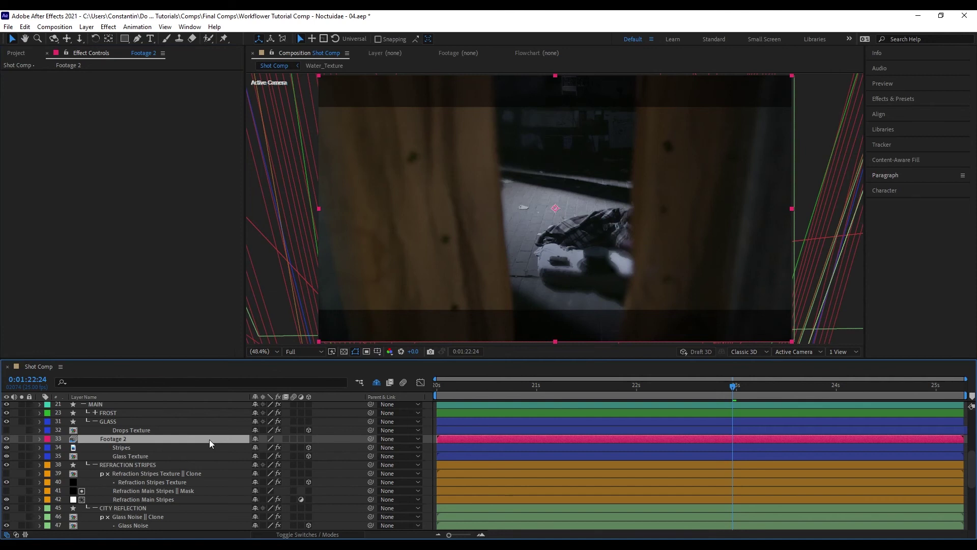
key(Delete)
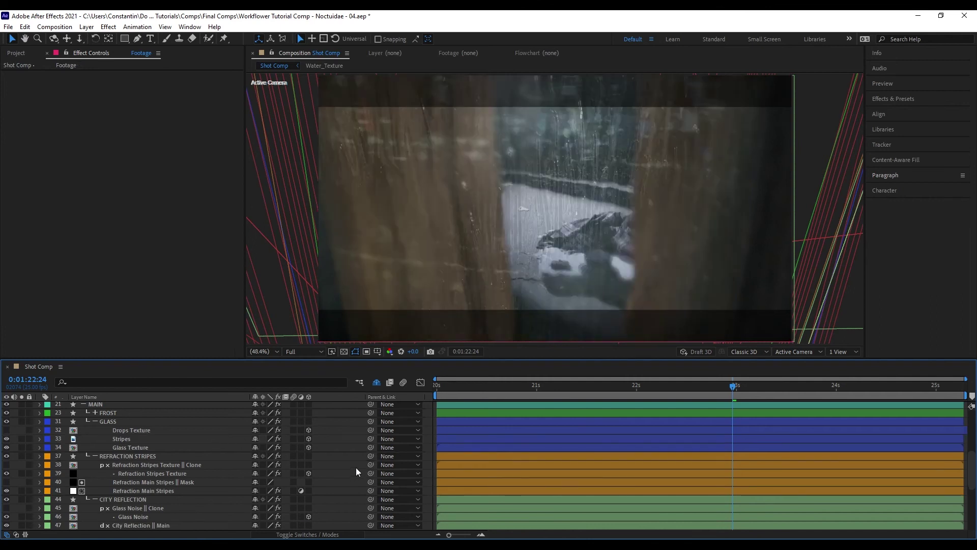
scroll(358, 465, down, 6)
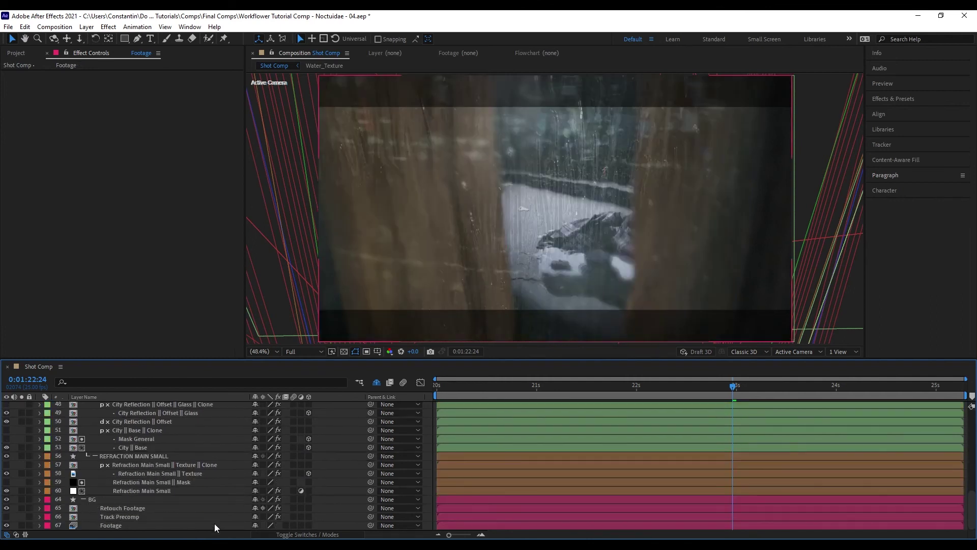
Store the BG group's Footage layer with Workflower's Store Layers function
click(214, 525)
key(ctrl+alt+x)
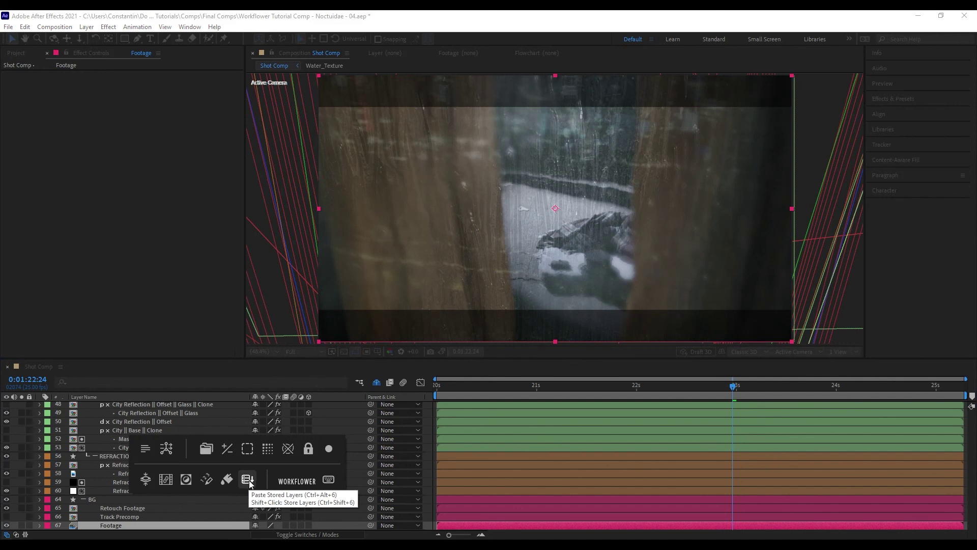
key(Escape)
Inspect the Stored Layers 1 comp in the project's Stored Layers folder and return to Shot Comp
click(22, 54)
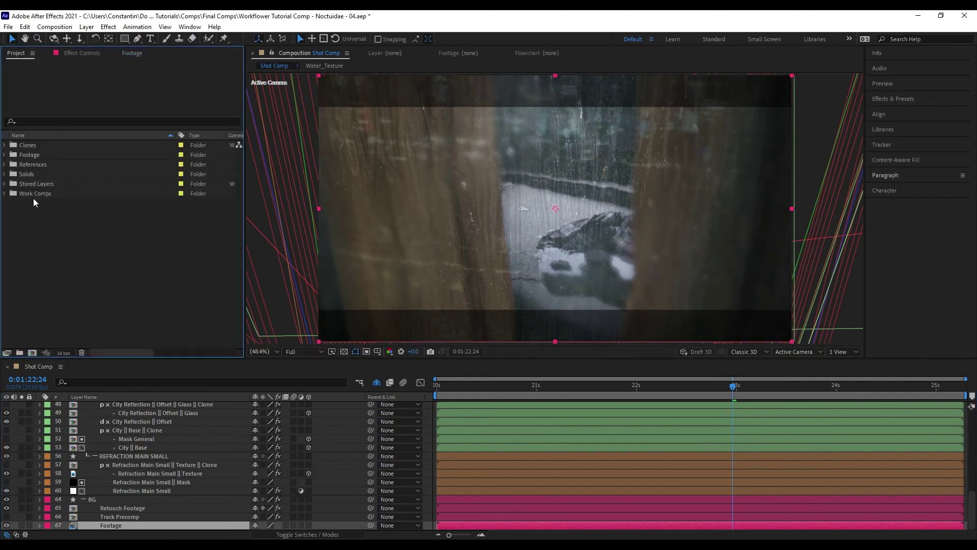
click(4, 184)
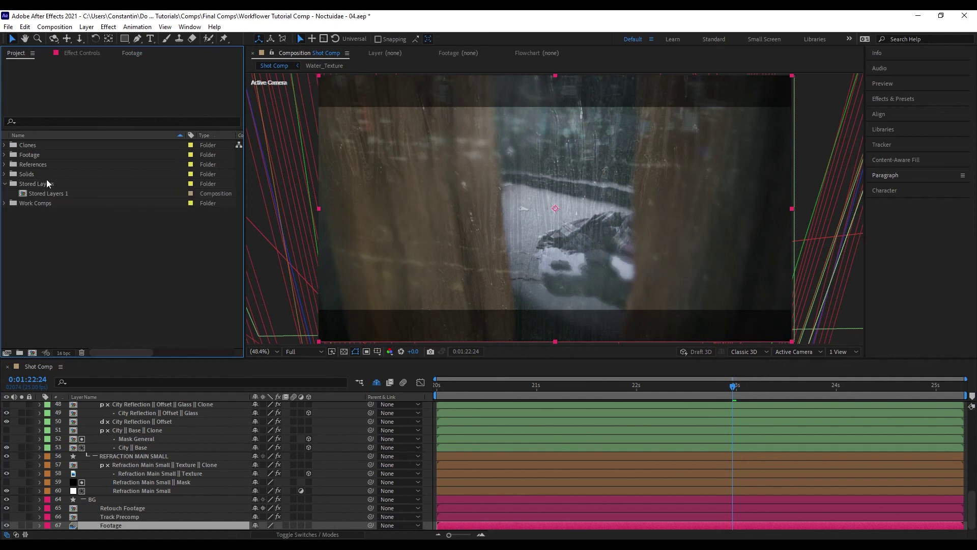
double_click(49, 193)
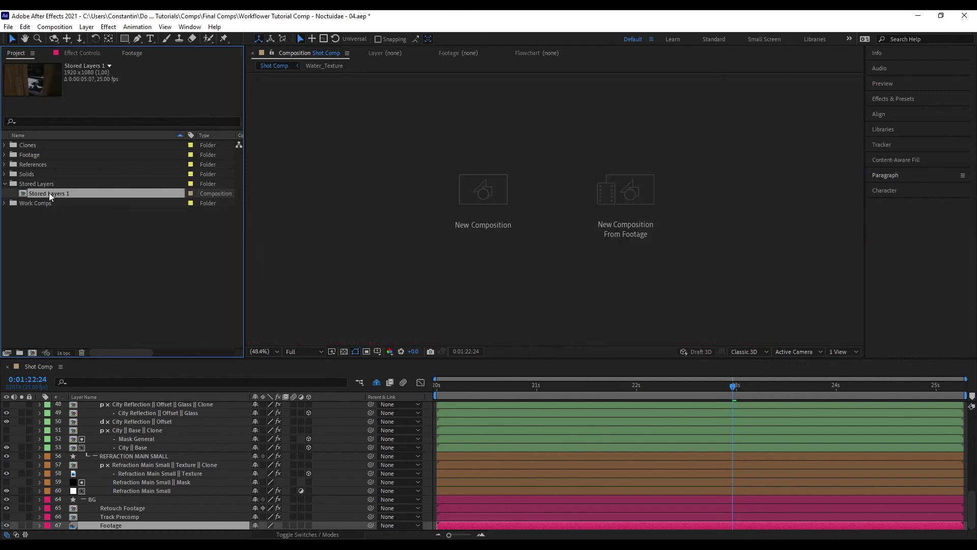
click(142, 406)
click(147, 413)
click(45, 367)
Paste the stored Footage layer above Stripes in the GLASS group using Workflower's Paste Stored Layers, and delete the pasted copy
scroll(189, 460, up, 8)
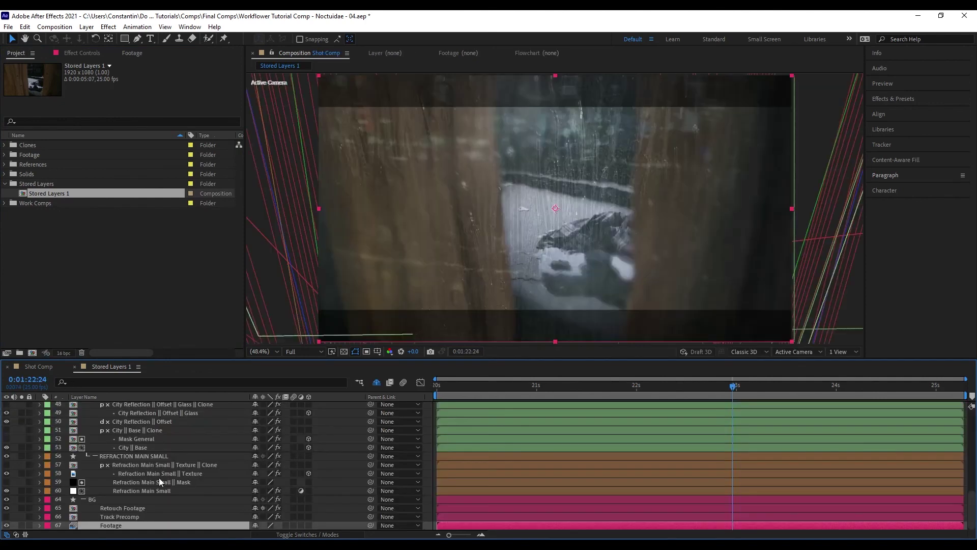
click(147, 439)
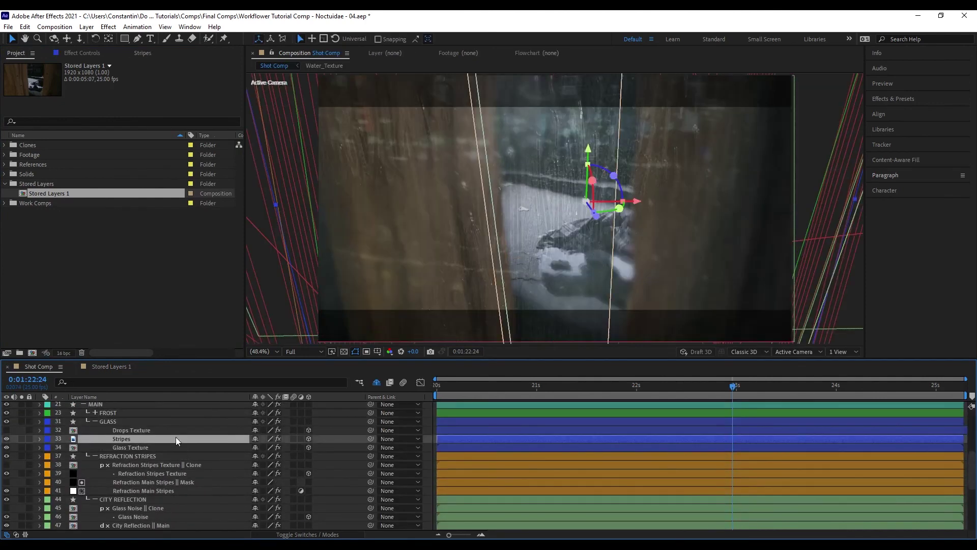
scroll(189, 439, up, 1)
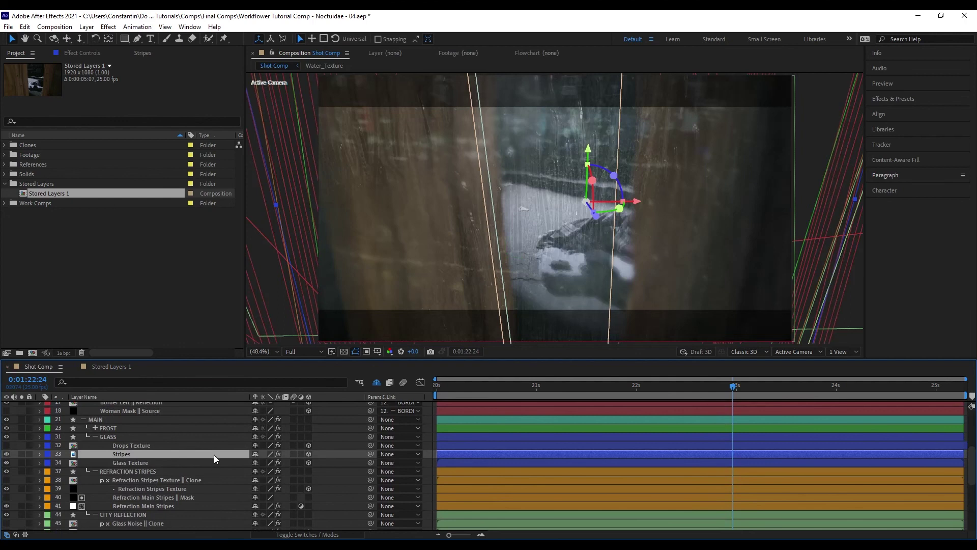
key(ctrl+alt+x)
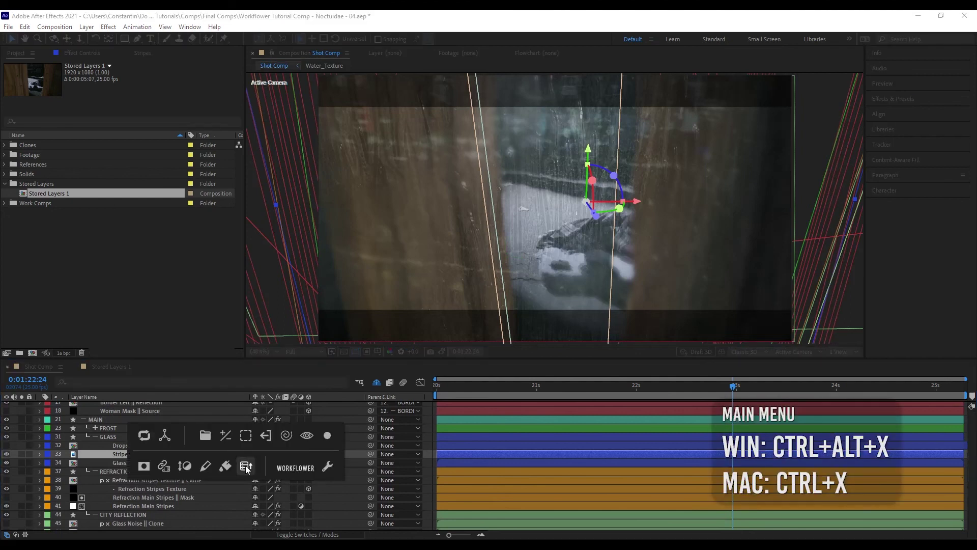
click(246, 466)
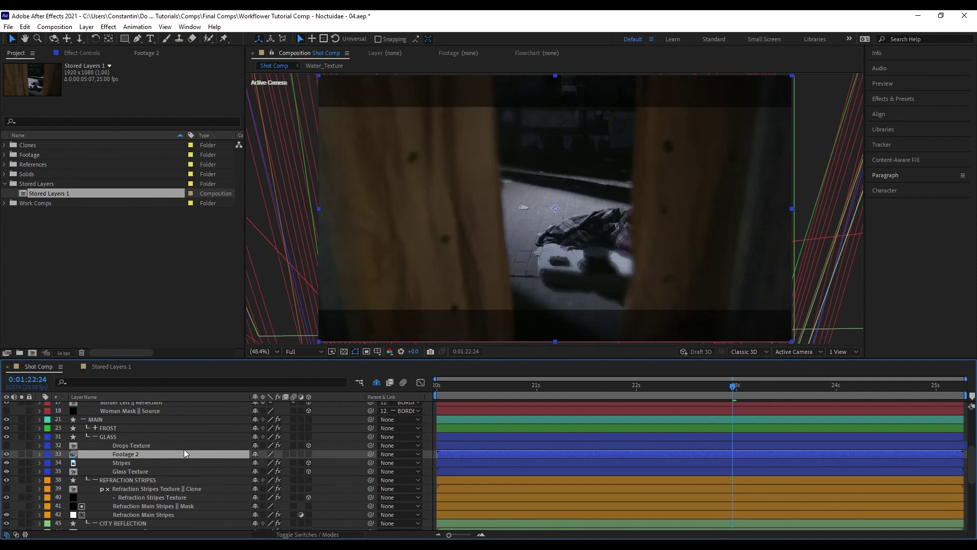
key(Delete)
Store the original Footage layer from the BG group in Workflower's Store Layers 1 slot
scroll(208, 471, down, 4)
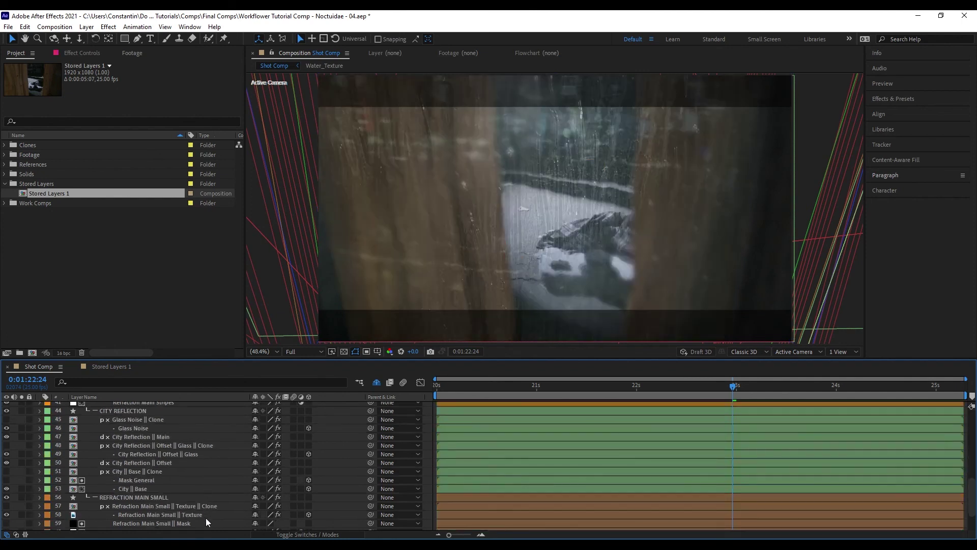
scroll(206, 520, down, 3)
click(209, 523)
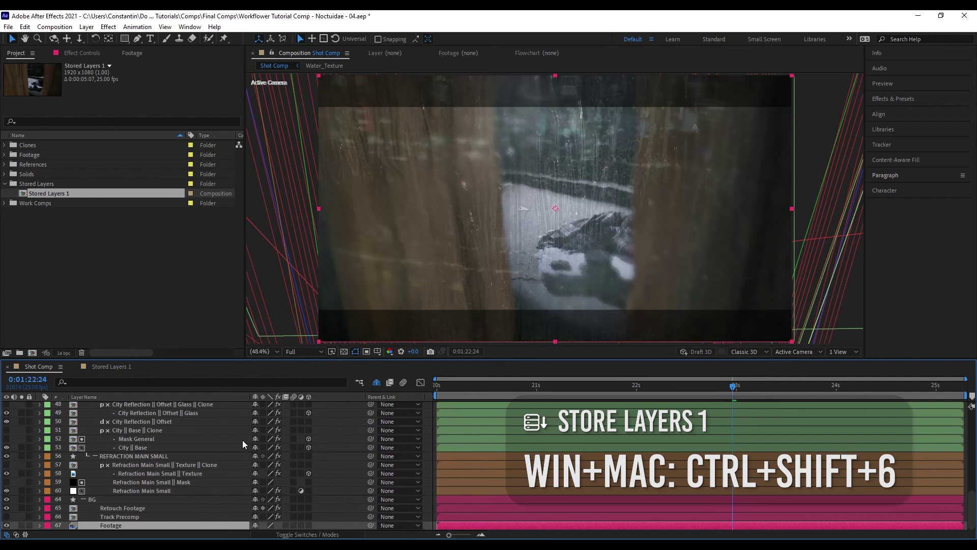
Paste the Footage layer from Stored Layers 1 above Stripes in the GLASS group and undo the paste
scroll(215, 410, up, 5)
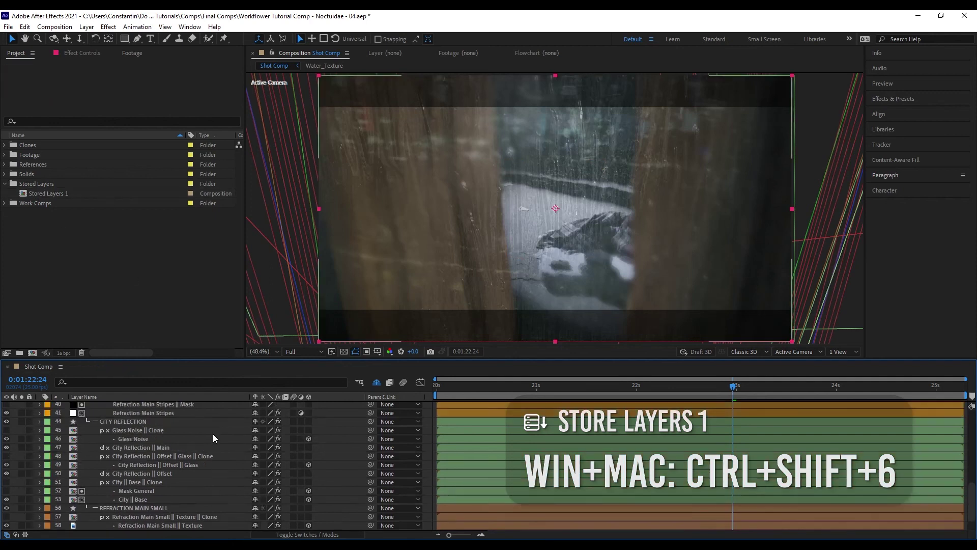
click(163, 438)
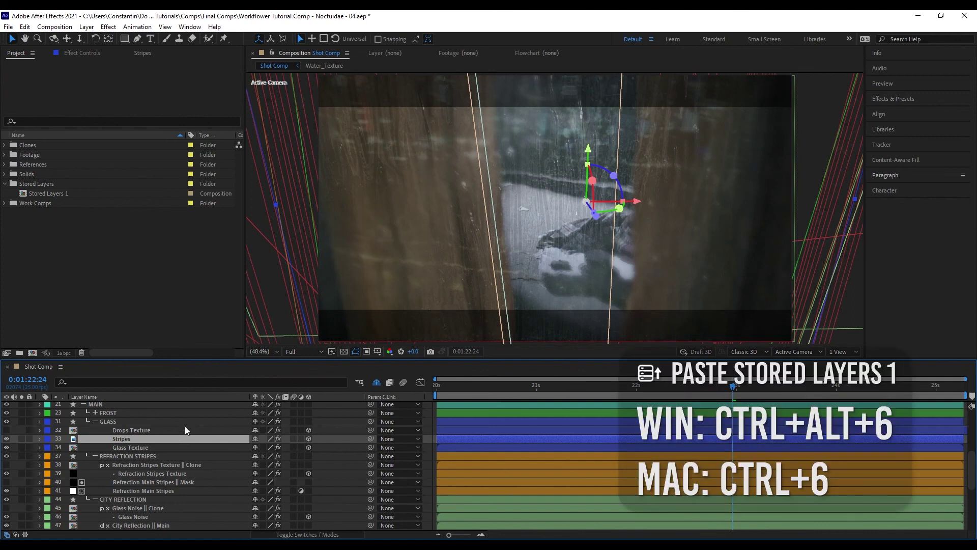
key(ctrl+alt+6)
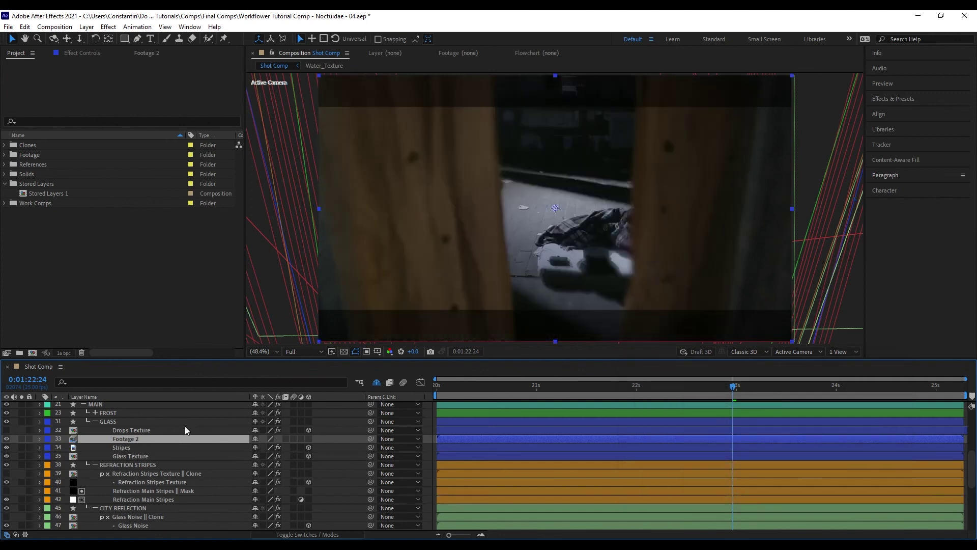
key(ctrl+z)
Store the BG group's Retouch Footage, Track Precomp and Footage layers together in Workflower's Store Layers 1 slot
scroll(204, 454, down, 10)
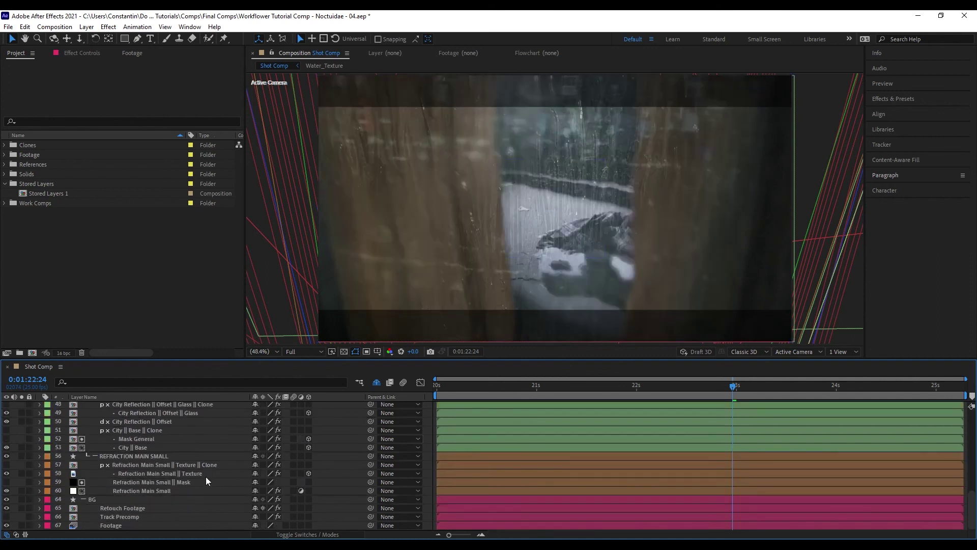
click(193, 509)
shift+click(195, 526)
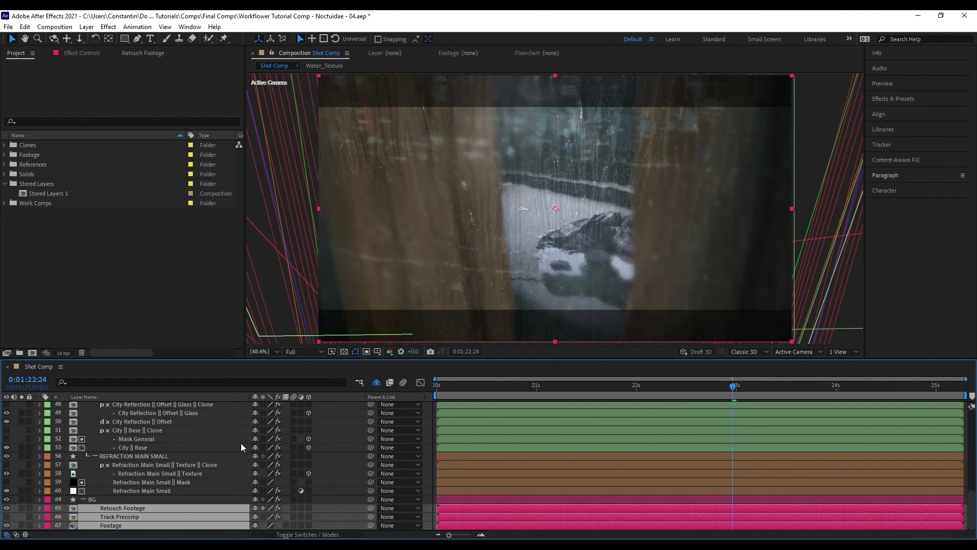
key(ctrl+shift+6)
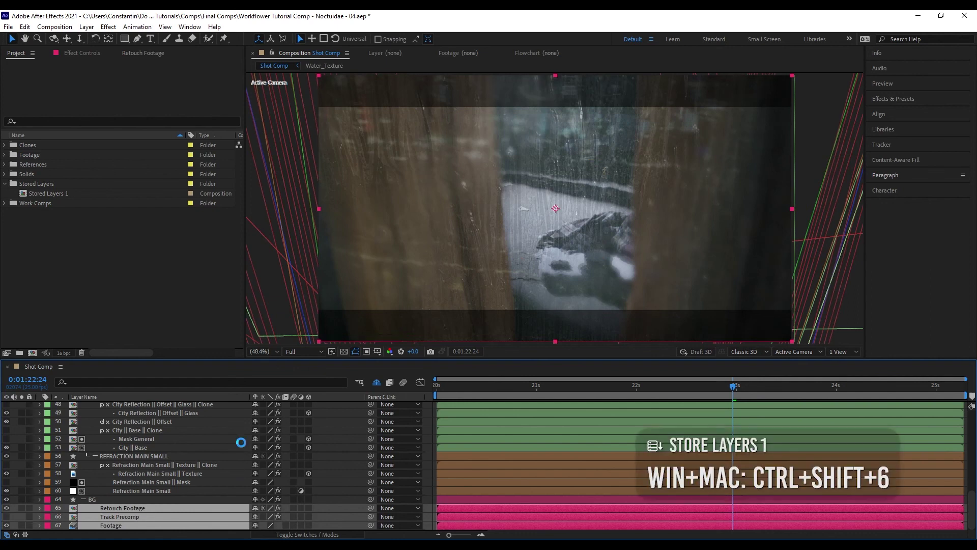
Paste the three layers from Stored Layers 1 above Stripes in the GLASS group
scroll(203, 440, up, 5)
click(164, 437)
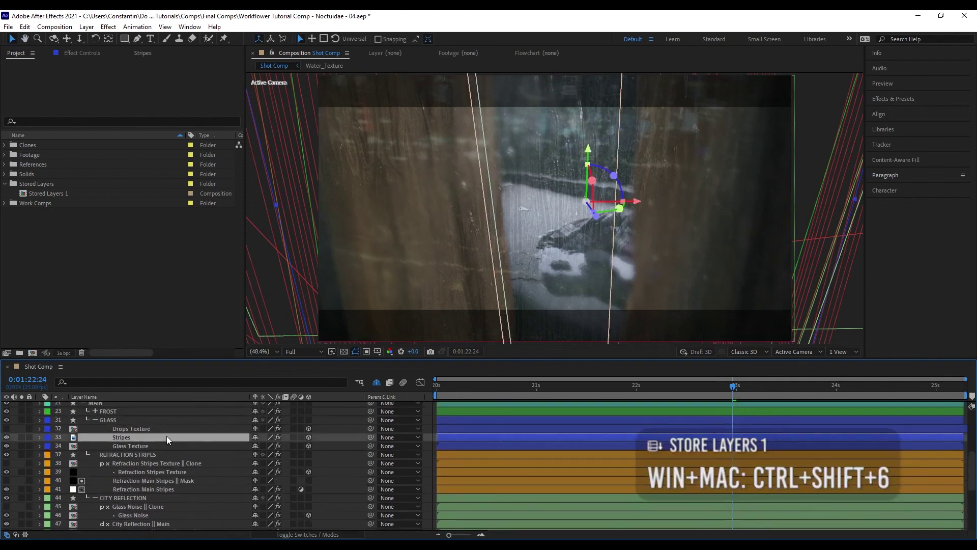
key(ctrl+alt+6)
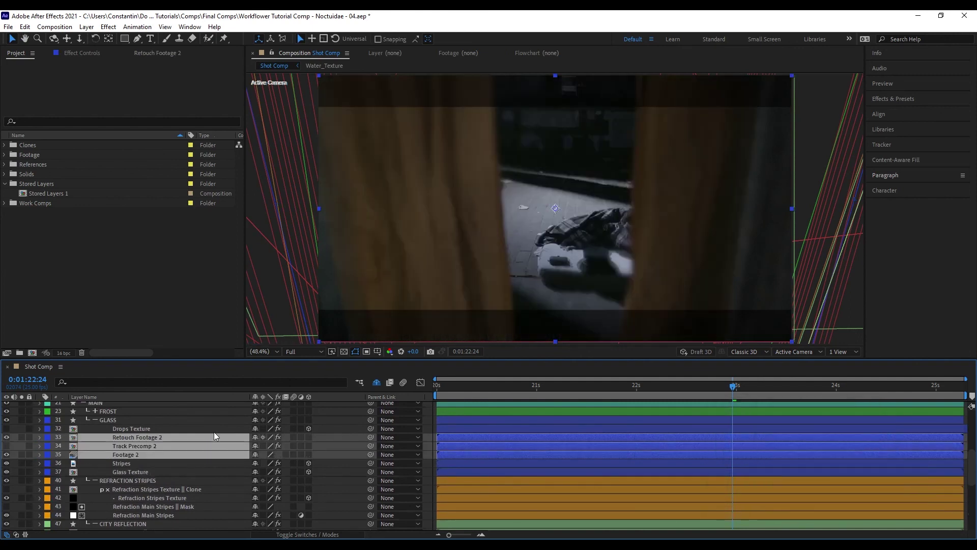
Store City Reflection || Main and City Reflection || Offset in the Store Layers 2 slot and open both stored-layer comps
click(350, 453)
scroll(231, 475, down, 3)
click(210, 456)
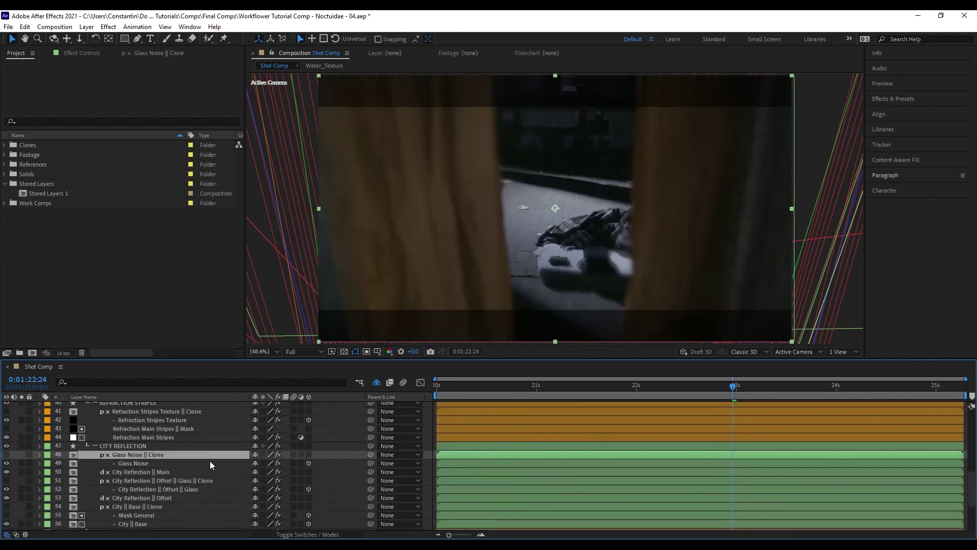
click(205, 472)
ctrl+click(209, 498)
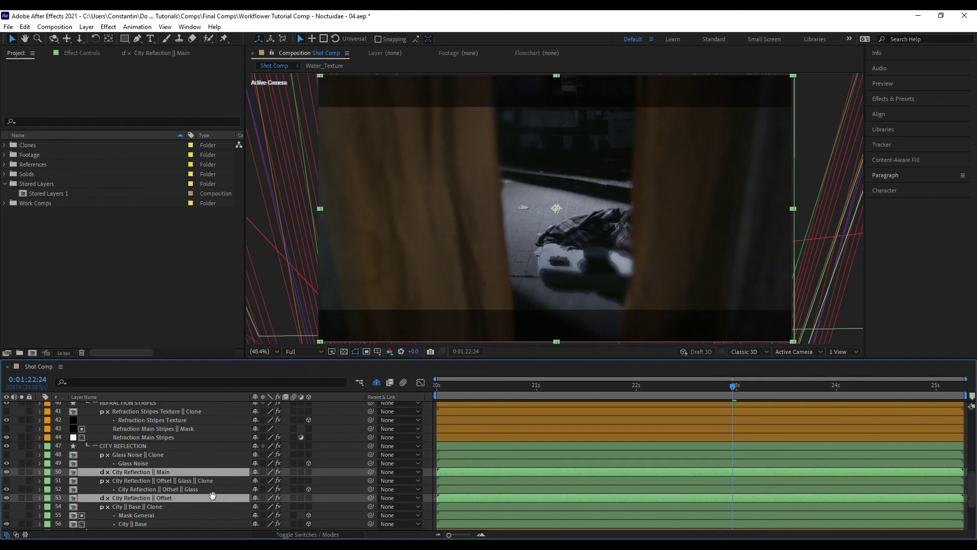
scroll(211, 498, down, 1)
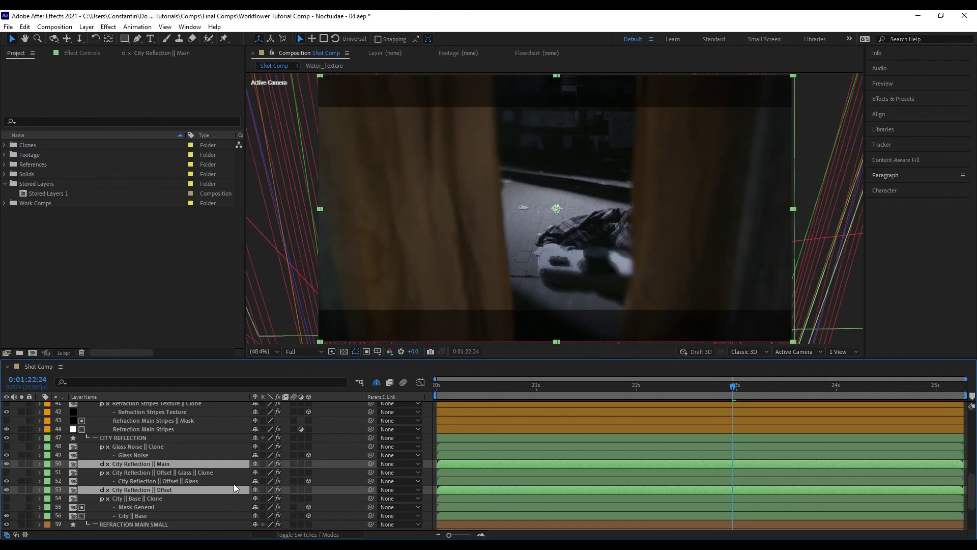
key(ctrl+shift+7)
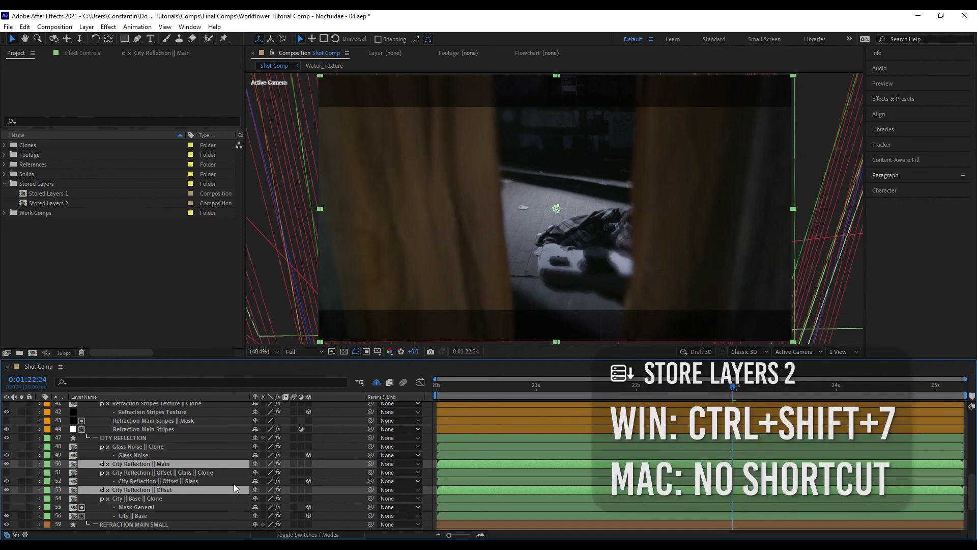
click(61, 203)
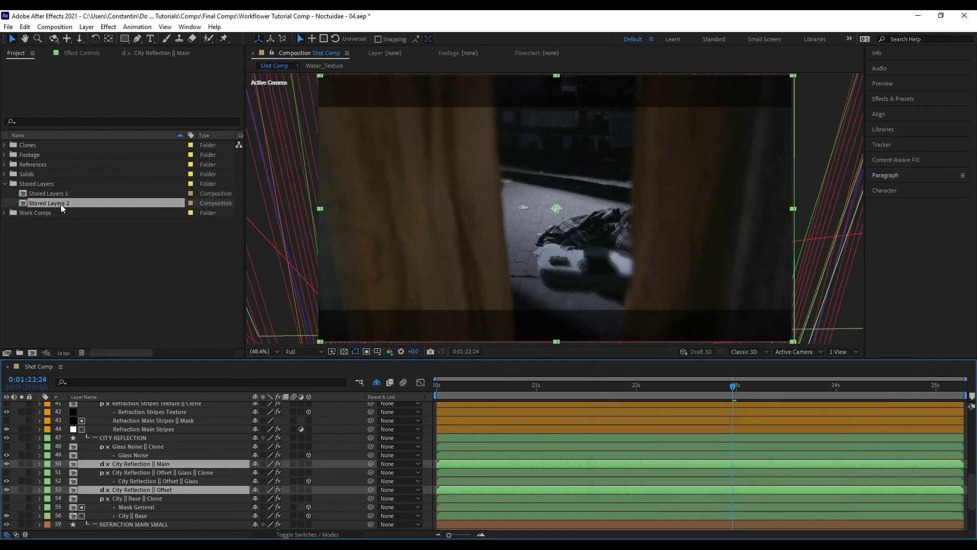
key(Up)
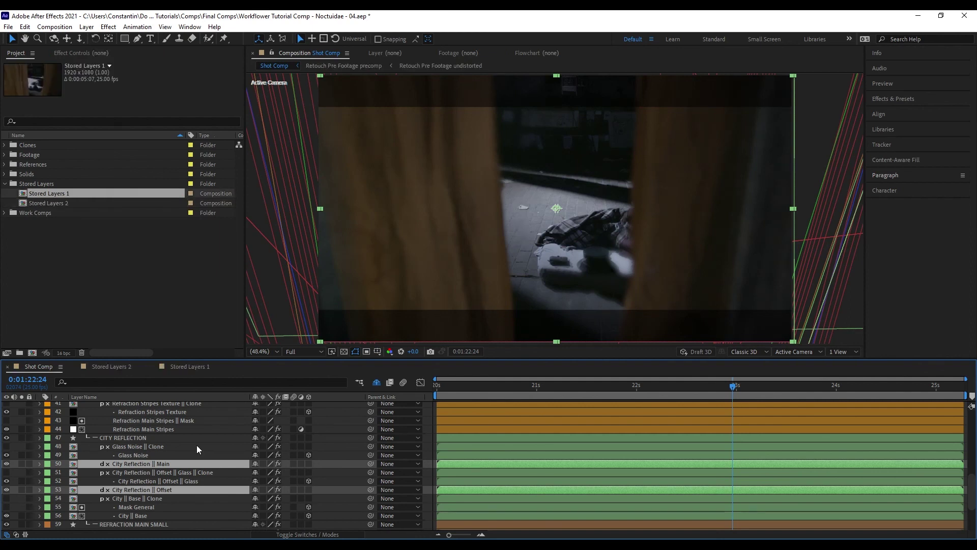
Paste the Stored Layers 2 contents above Glass Noise || Clone in the CITY REFLECTION group and delete the pasted copies
click(196, 446)
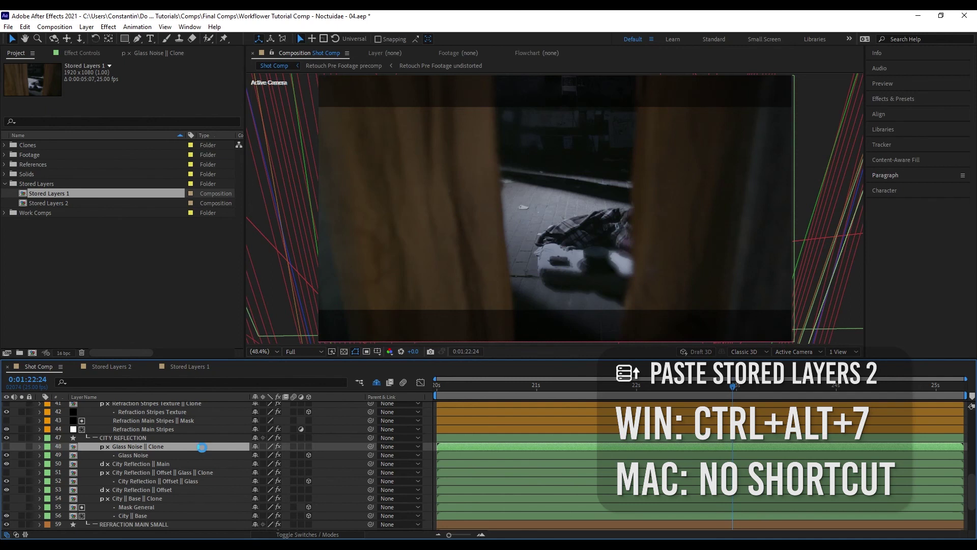
key(ctrl+alt+7)
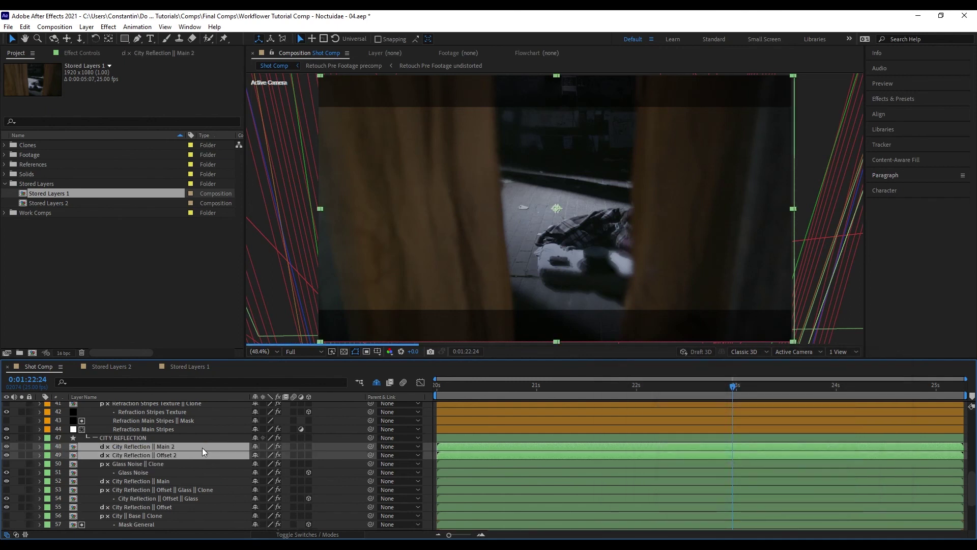
key(Delete)
Open Workflower's settings
key(ctrl+alt+x)
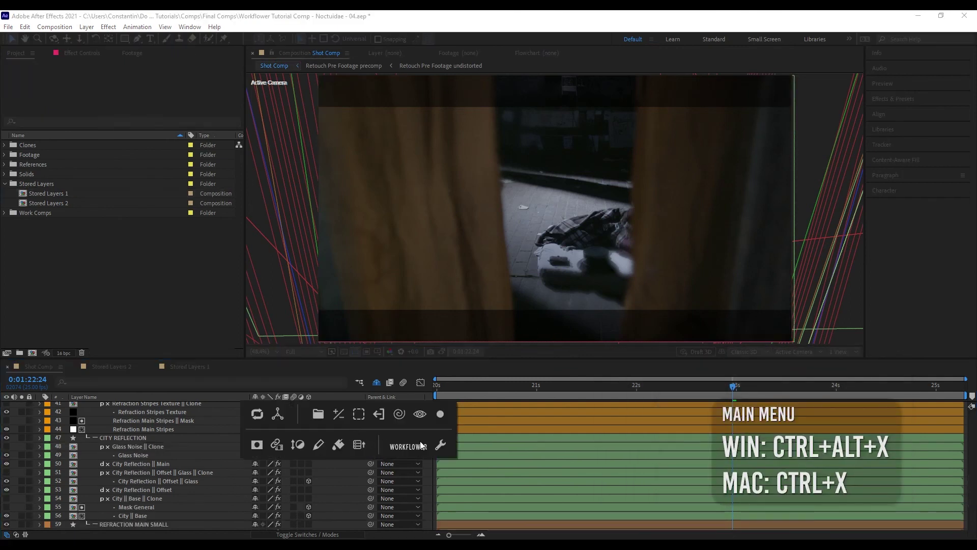
click(442, 445)
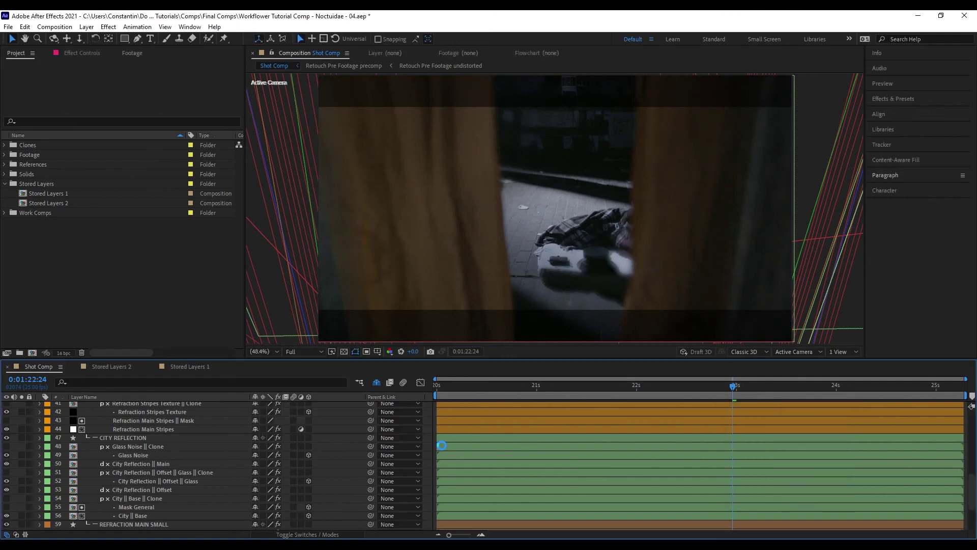